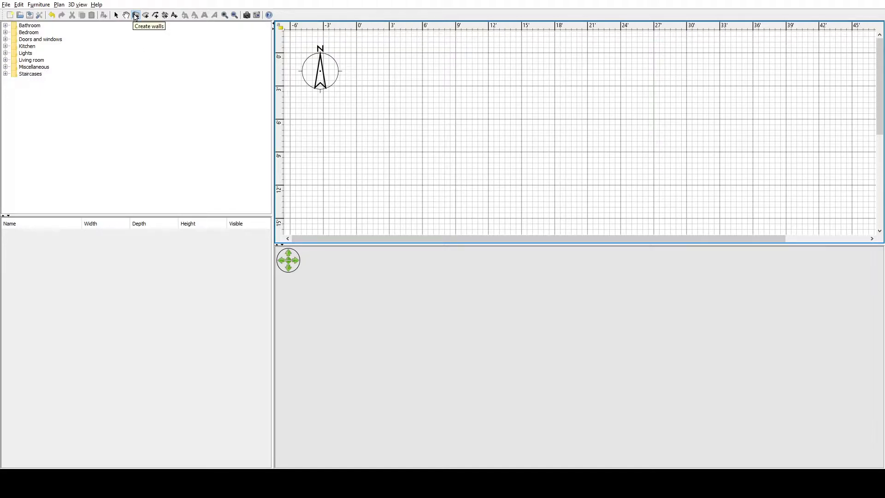
Draw a stepped run of walls from the 3' mark: about 9' east, 7' south, 6' east and 4' south.
click(135, 16)
click(391, 55)
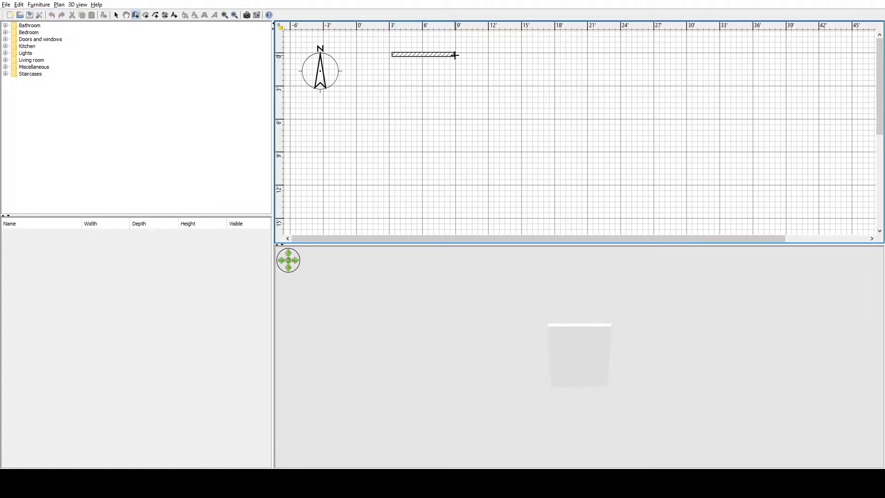
double_click(488, 55)
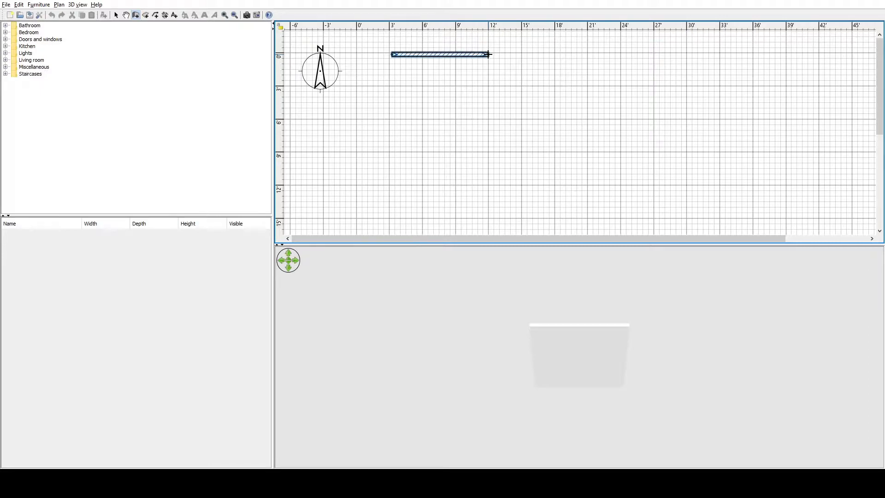
click(488, 54)
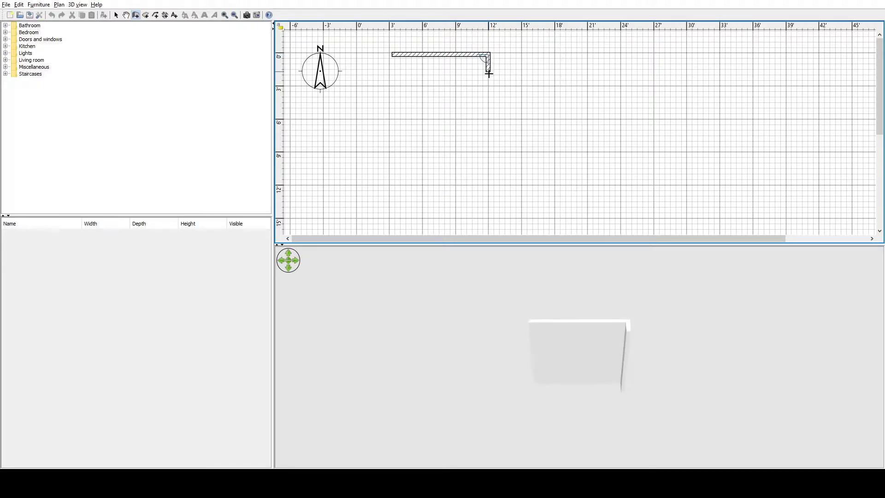
double_click(490, 128)
click(490, 128)
double_click(553, 126)
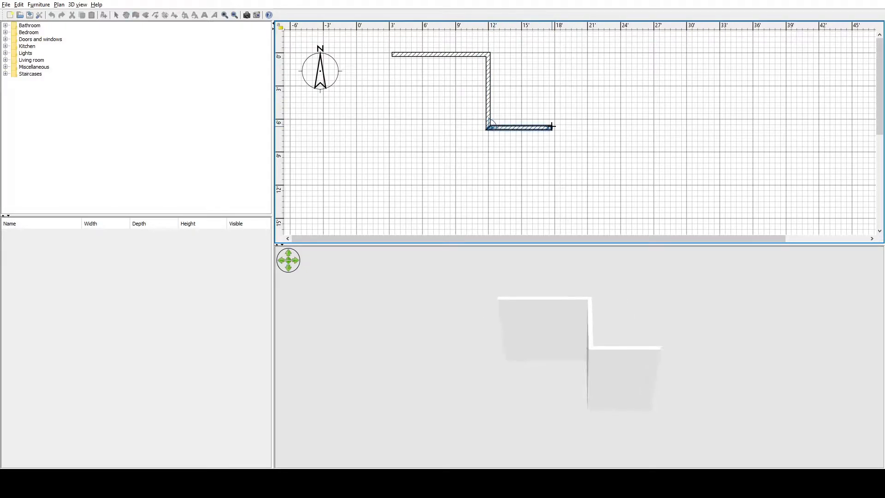
click(553, 126)
click(552, 174)
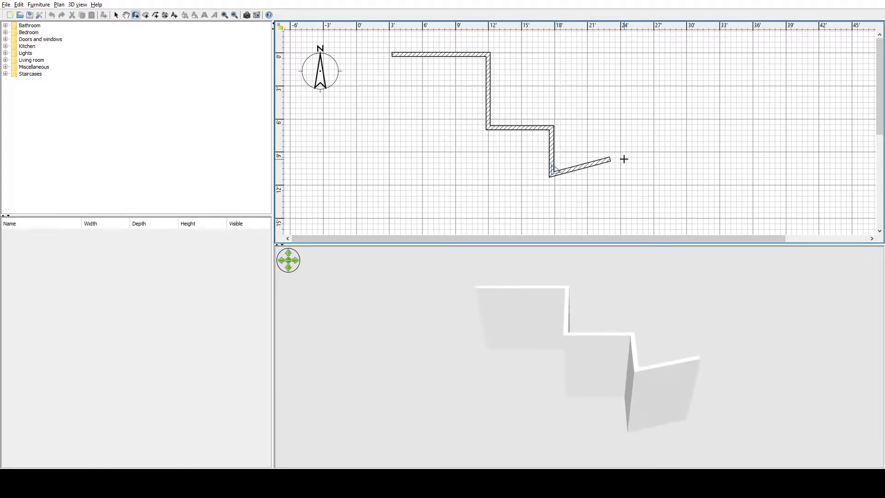
Continue the walls about 7' east, 9.5' north, 6' west, 3.5' north and 16' west, and close the outline at the starting point.
click(628, 167)
double_click(630, 69)
click(630, 69)
click(564, 70)
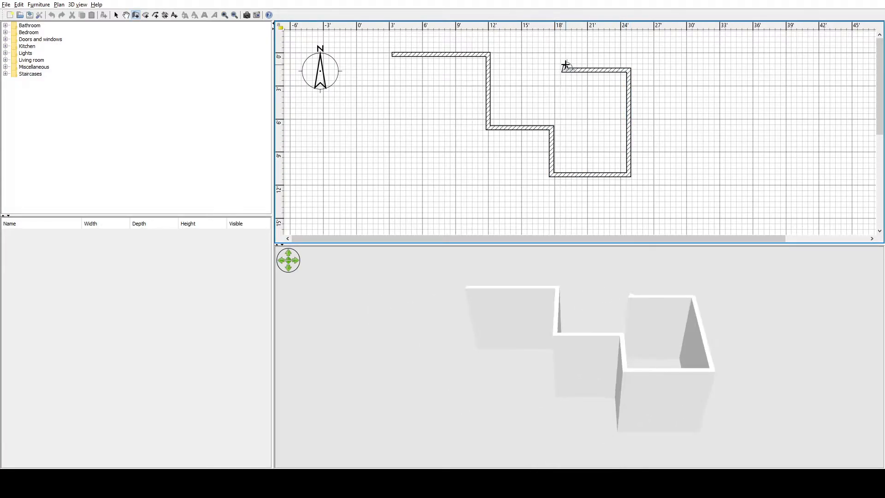
click(564, 31)
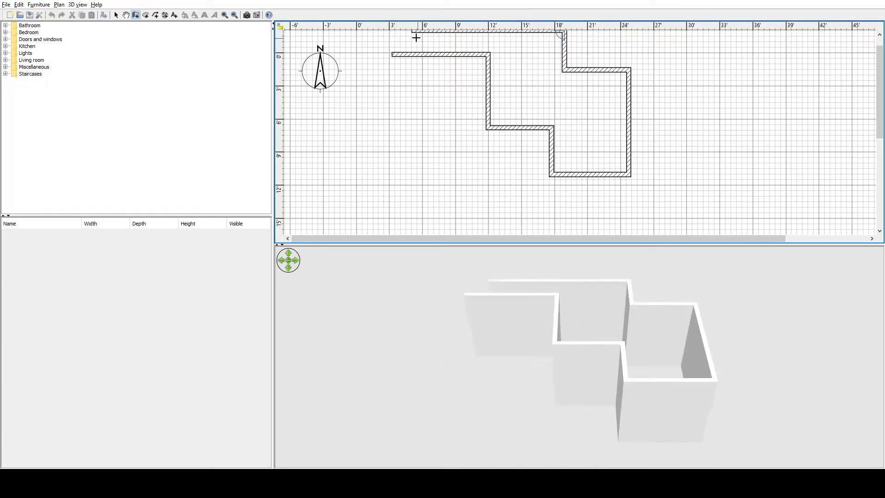
click(393, 34)
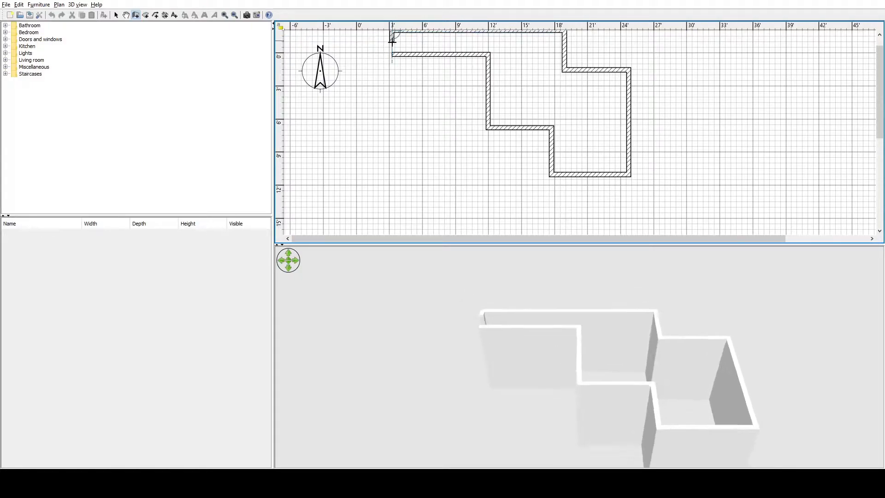
double_click(392, 53)
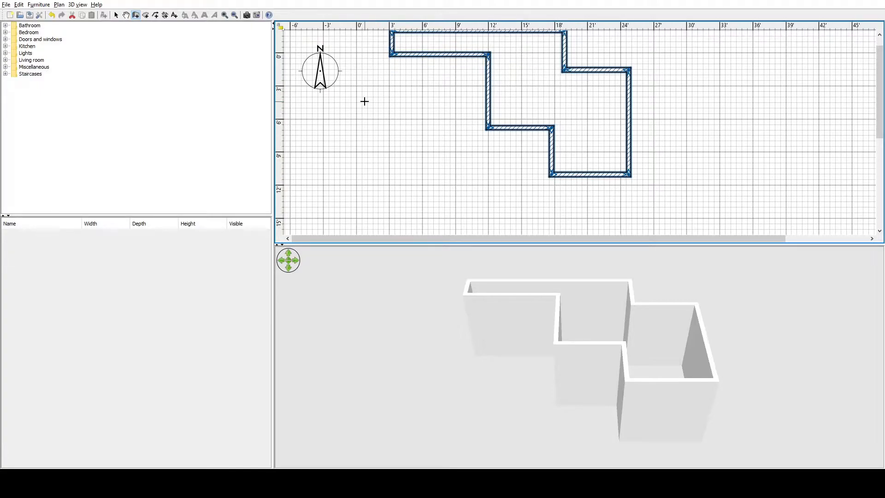
Enclose a separate room in the southwest notch with a wall about 9' west and another about 7' north.
click(488, 129)
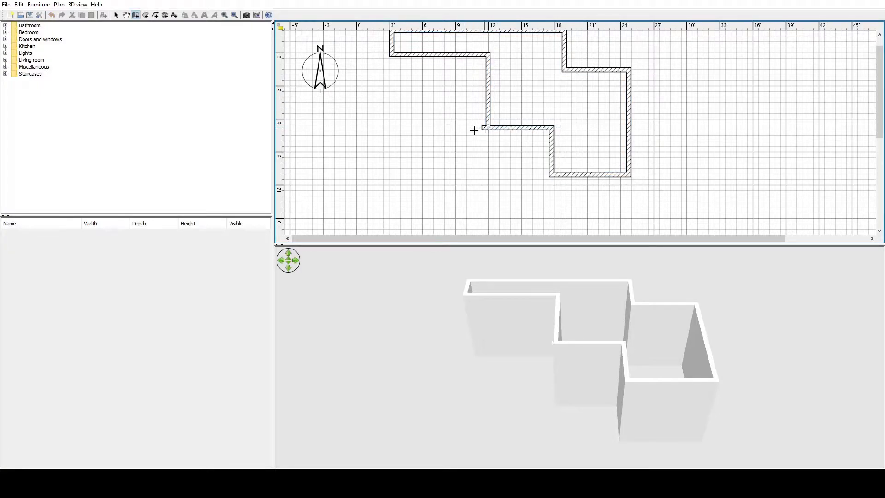
click(392, 131)
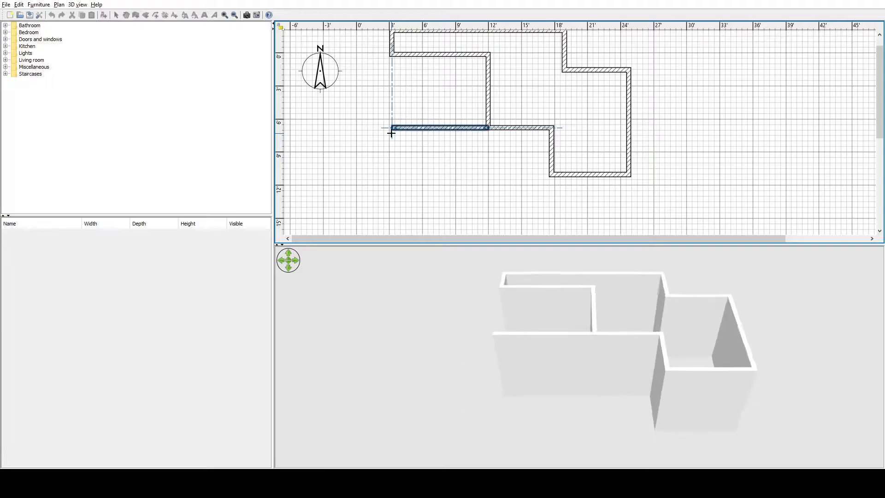
double_click(392, 54)
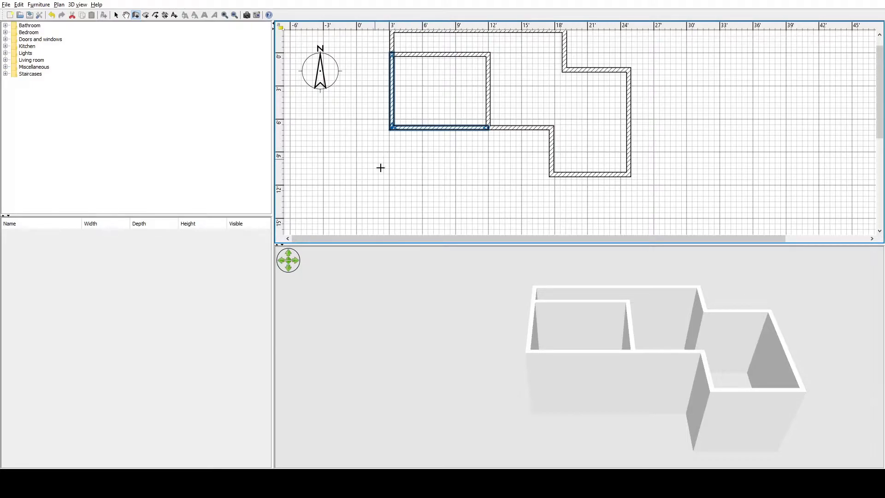
Examine the walls in the 3D view and browse the Doors and windows and Kitchen categories of the furniture catalog.
scroll(570, 155, up, 1)
click(625, 373)
drag(625, 374, 619, 391)
mouse_move(511, 383)
mouse_down()
mouse_move(586, 392)
mouse_move(634, 342)
mouse_move(586, 368)
mouse_move(496, 352)
mouse_move(555, 397)
mouse_move(630, 403)
mouse_move(679, 367)
mouse_move(713, 326)
mouse_move(648, 383)
mouse_move(567, 352)
mouse_move(521, 346)
mouse_move(515, 374)
mouse_up()
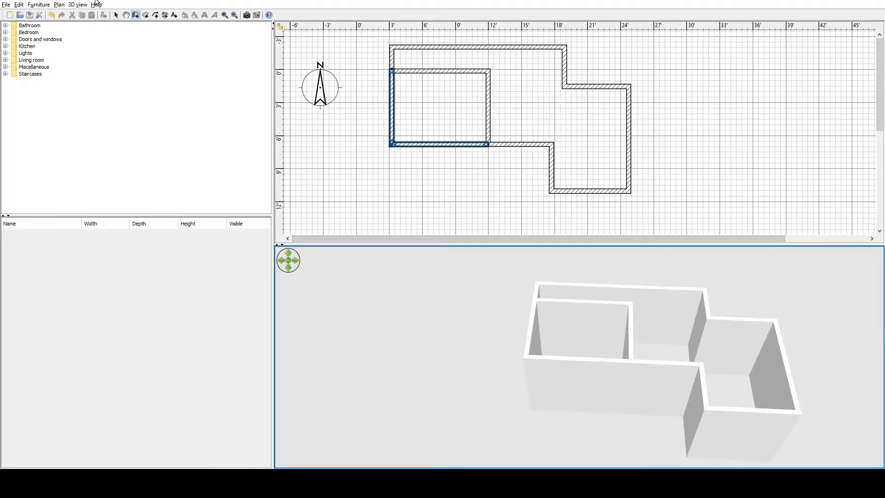
click(6, 40)
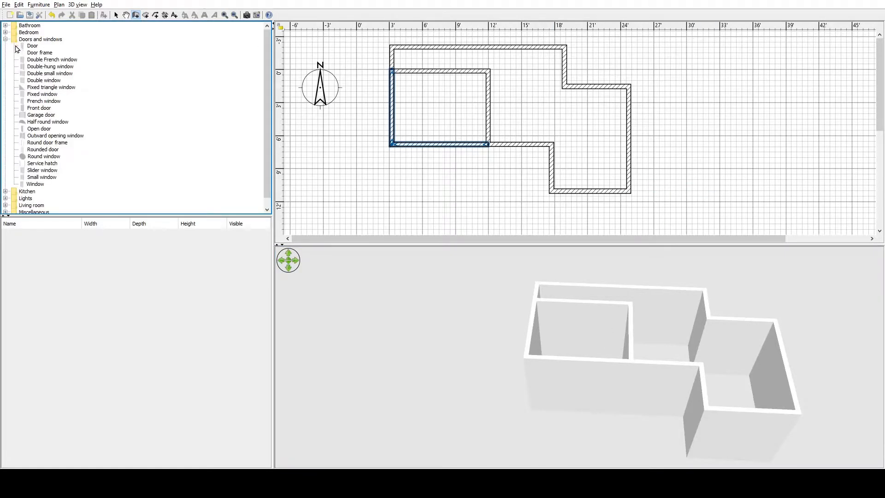
click(29, 46)
click(6, 40)
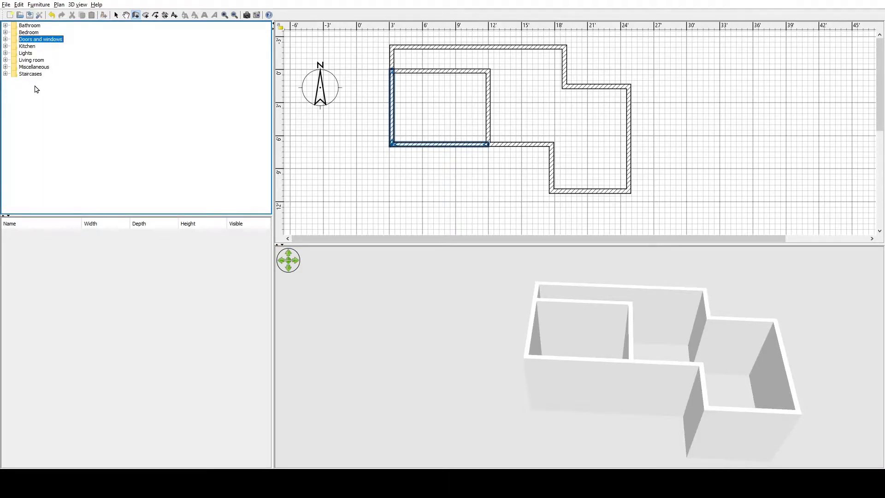
click(6, 46)
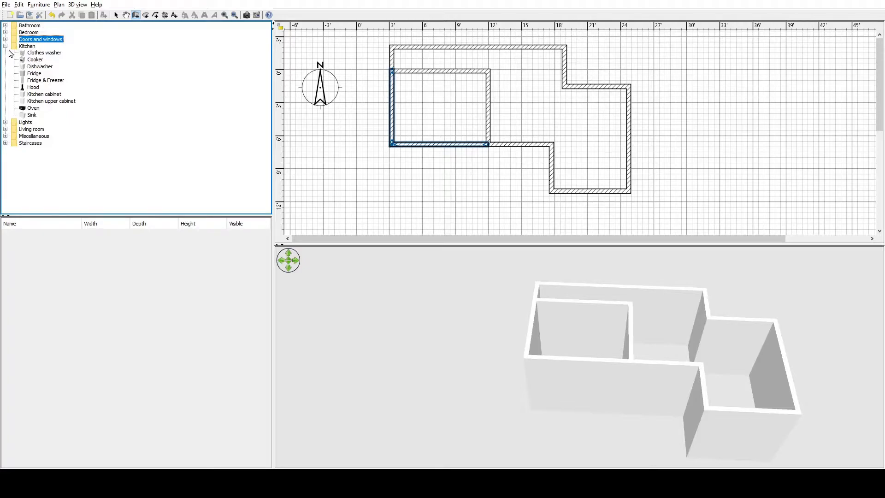
click(5, 46)
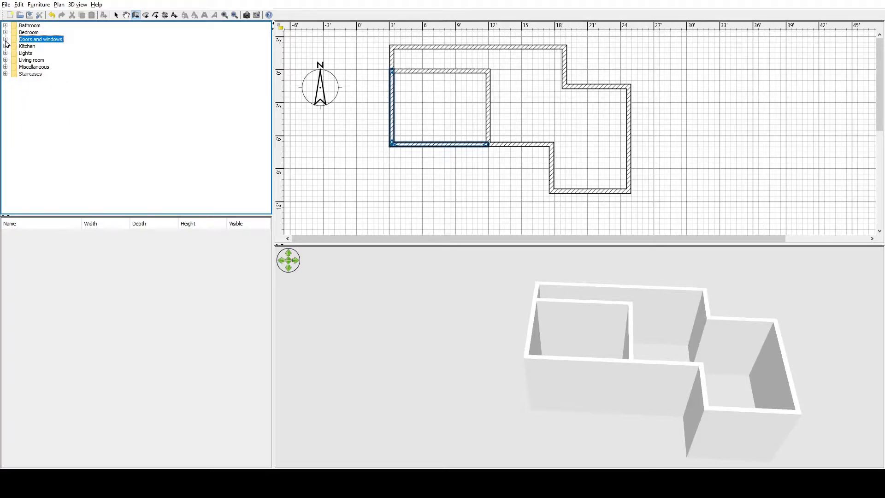
Place a Door from the Doors and windows category in the south wall of the small room.
click(5, 40)
click(32, 47)
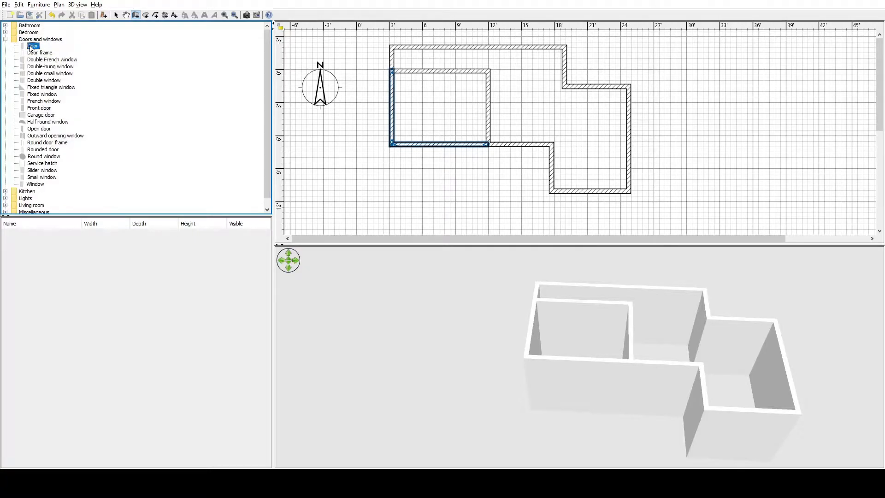
drag(32, 46, 402, 144)
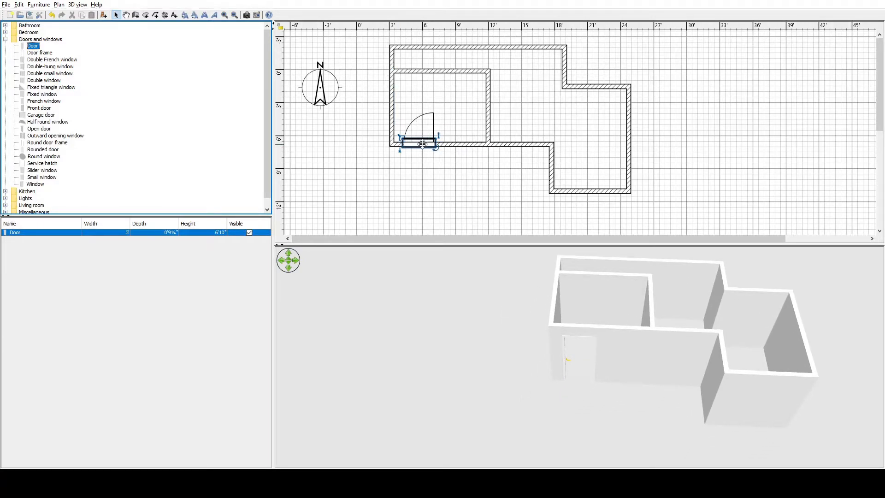
Shift the door slightly east along the south wall and flip it so it swings outward.
drag(604, 376, 613, 341)
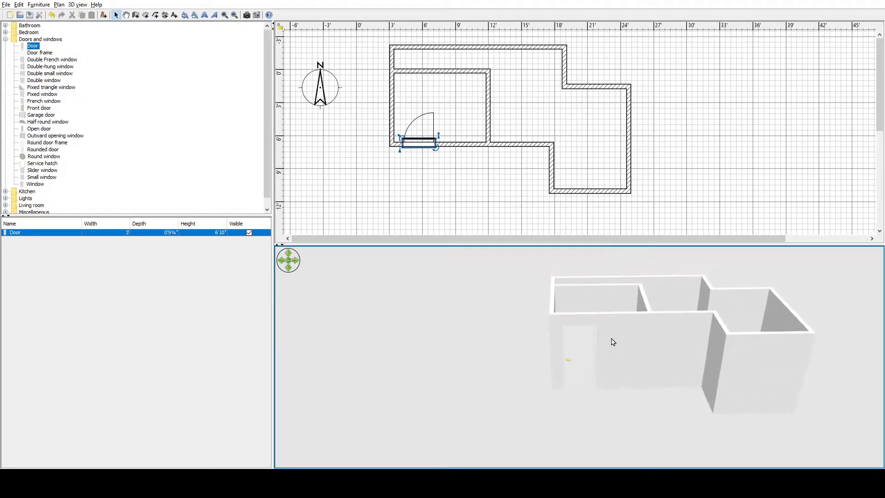
click(419, 142)
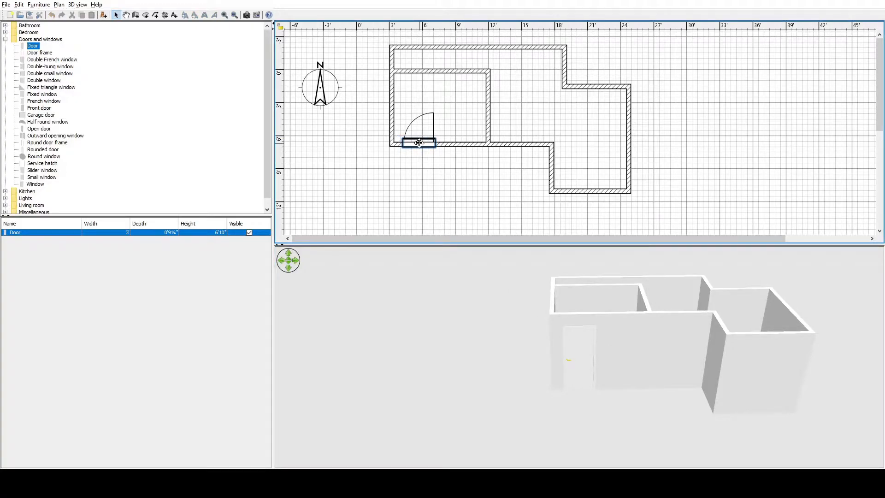
drag(419, 142, 423, 148)
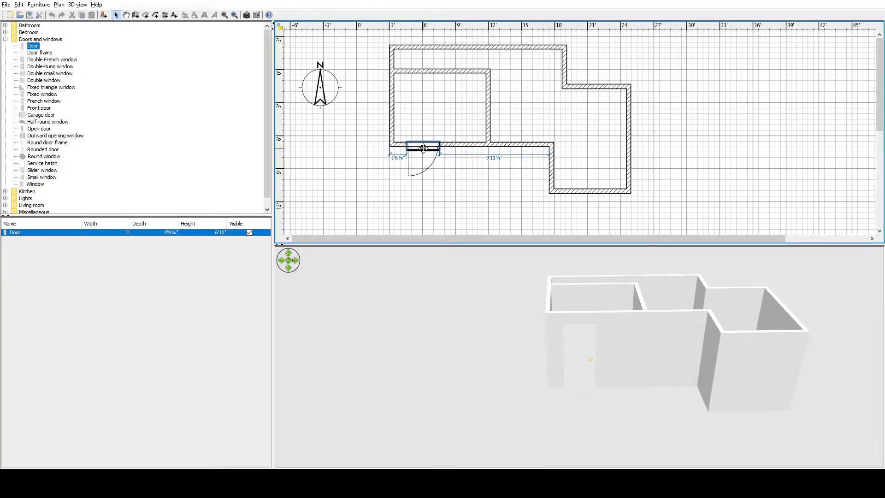
Resize the door to a width of 2'7" and a height of 6'1".
mouse_move(424, 148)
mouse_down()
mouse_move(475, 150)
mouse_move(438, 150)
mouse_up()
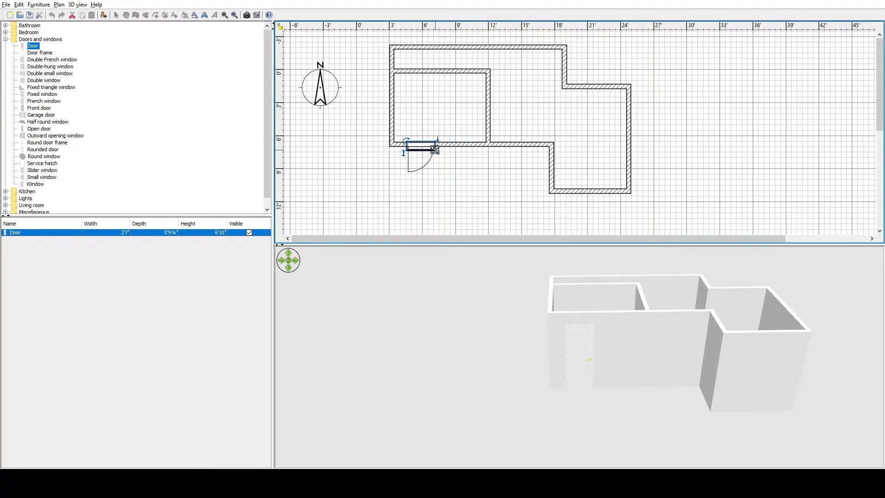
click(403, 153)
click(410, 146)
click(403, 154)
click(412, 147)
mouse_move(405, 152)
mouse_down()
mouse_move(407, 142)
mouse_move(410, 158)
mouse_up()
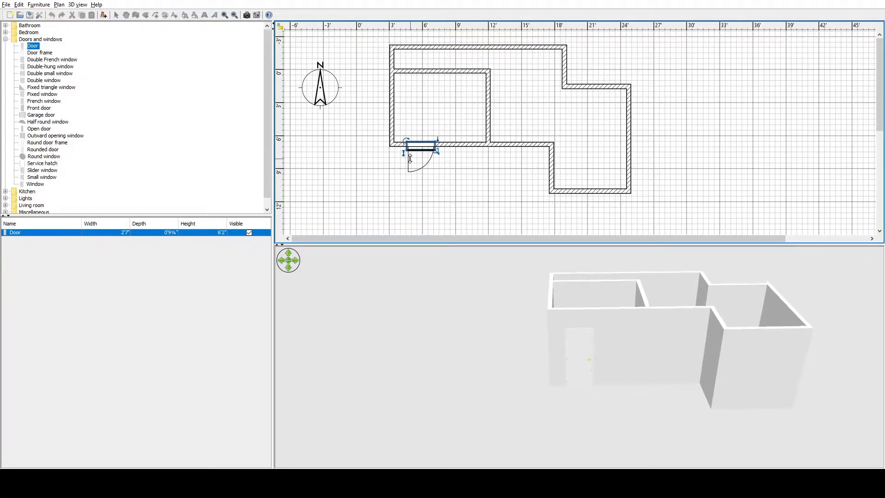
drag(412, 158, 415, 165)
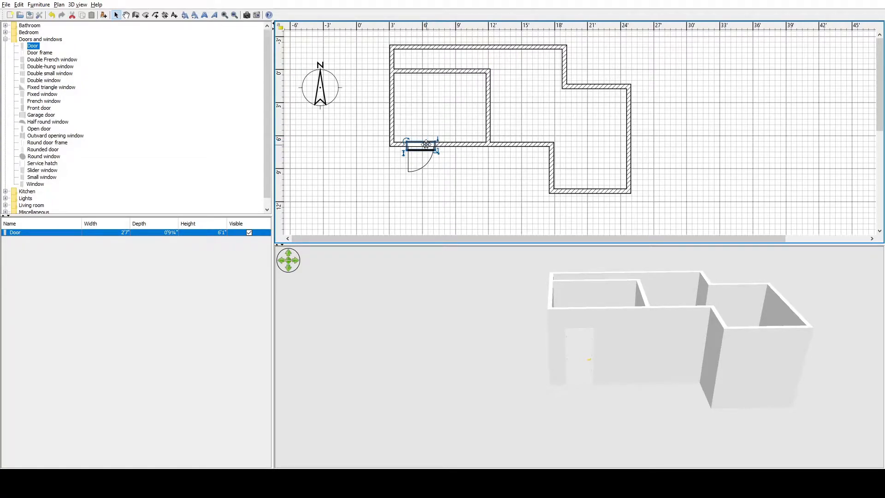
Raise the door slightly above the floor, keeping its orientation along the south wall.
drag(438, 145, 435, 129)
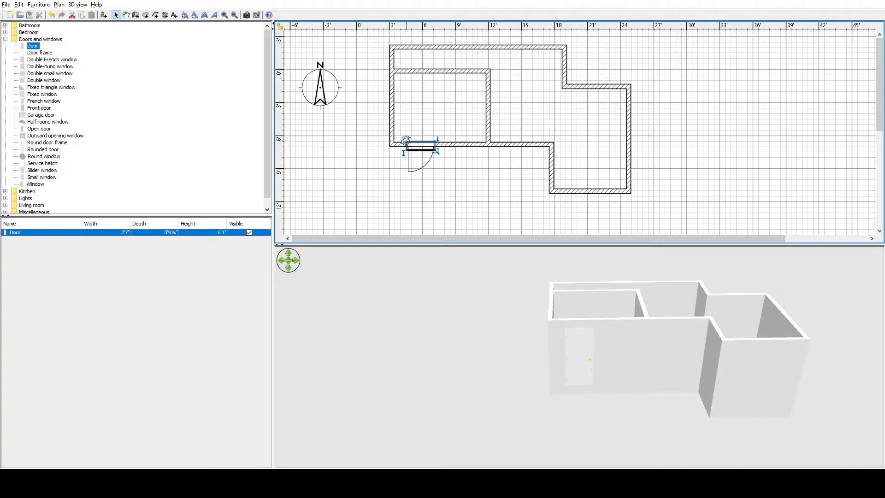
mouse_move(406, 140)
mouse_down()
mouse_move(417, 159)
mouse_move(404, 154)
mouse_move(407, 141)
mouse_up()
Place the blue Armchair from the Living room category in the small room's northwest corner and rotate it a quarter turn clockwise.
click(5, 39)
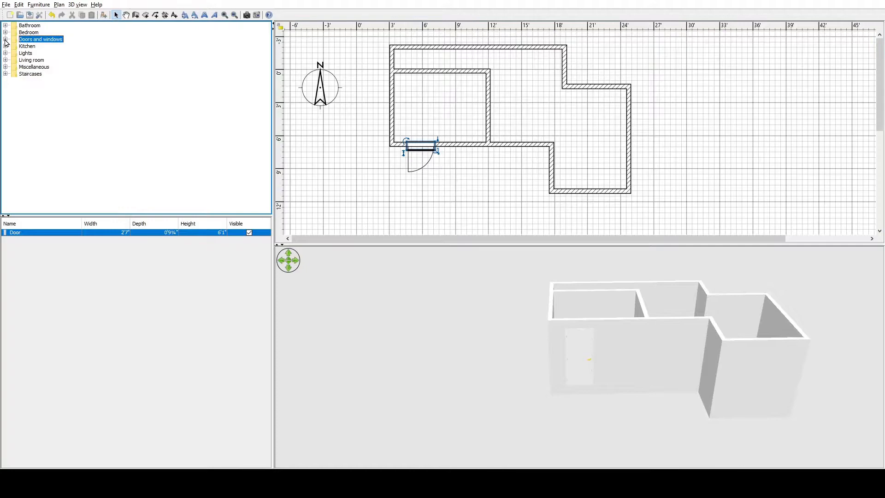
click(5, 60)
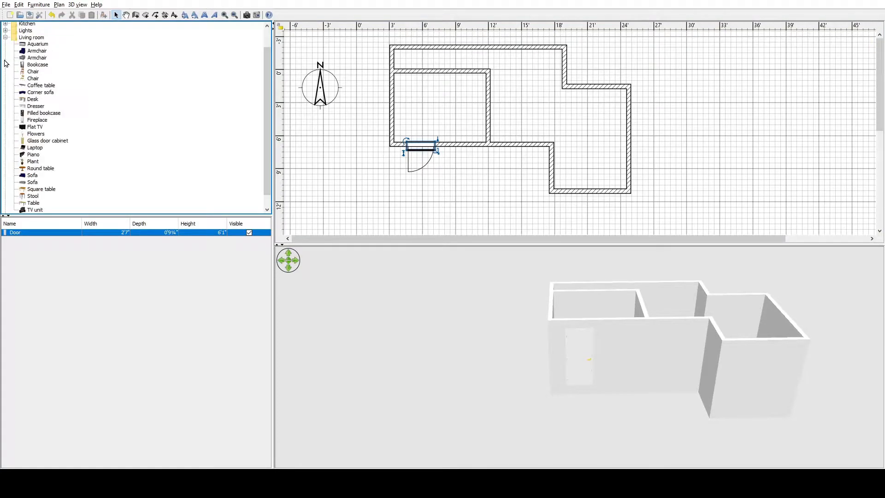
drag(31, 54, 394, 72)
drag(632, 342, 593, 375)
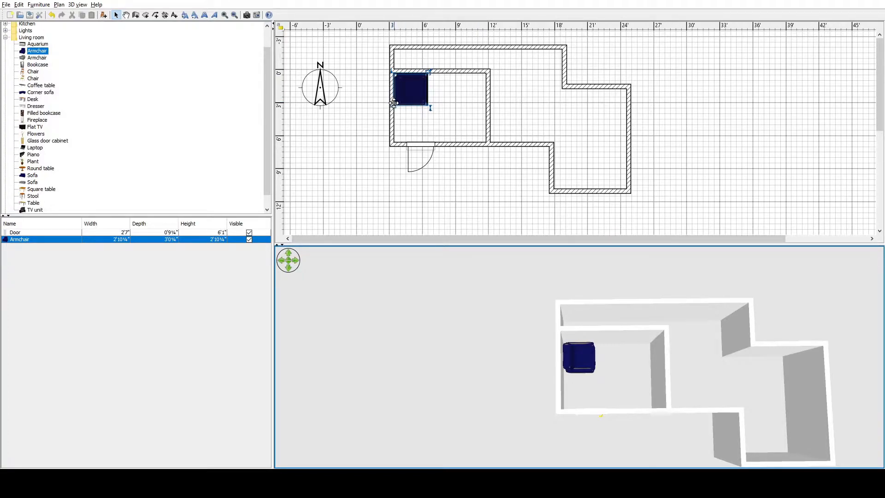
drag(393, 104, 395, 73)
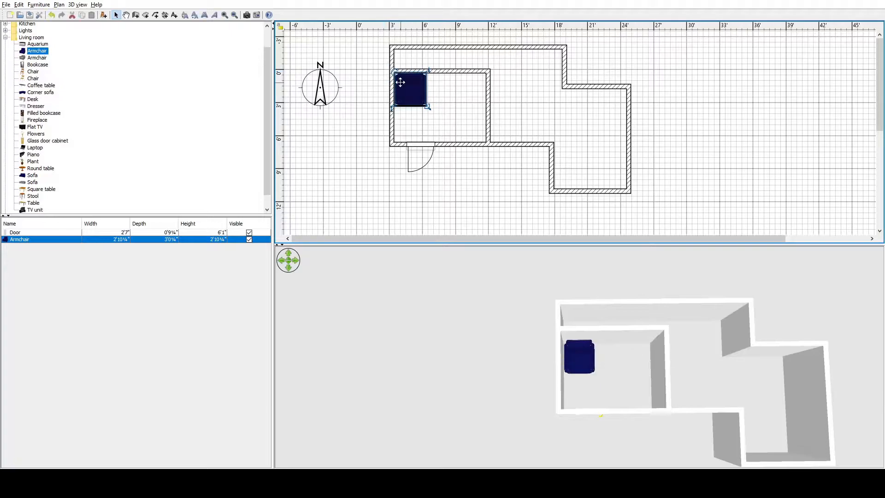
Examine the furnished layout in the 3D view from above and from near ground level, facing the door side.
drag(599, 375, 577, 387)
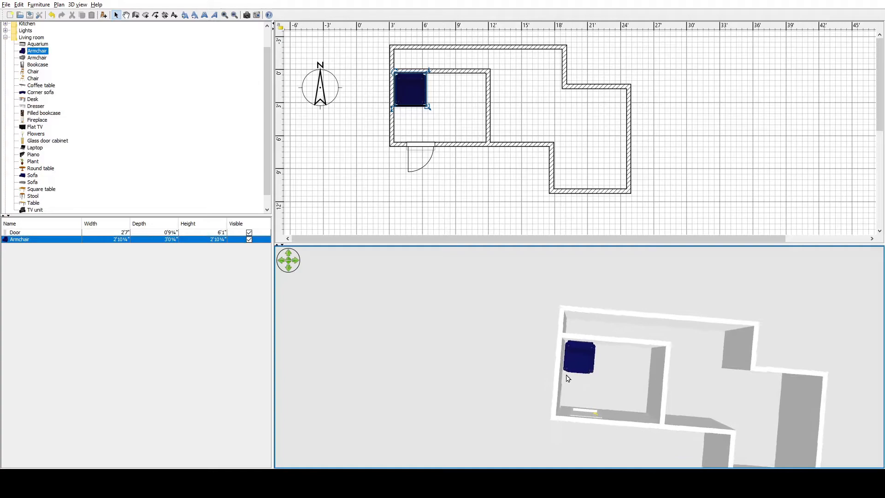
click(501, 165)
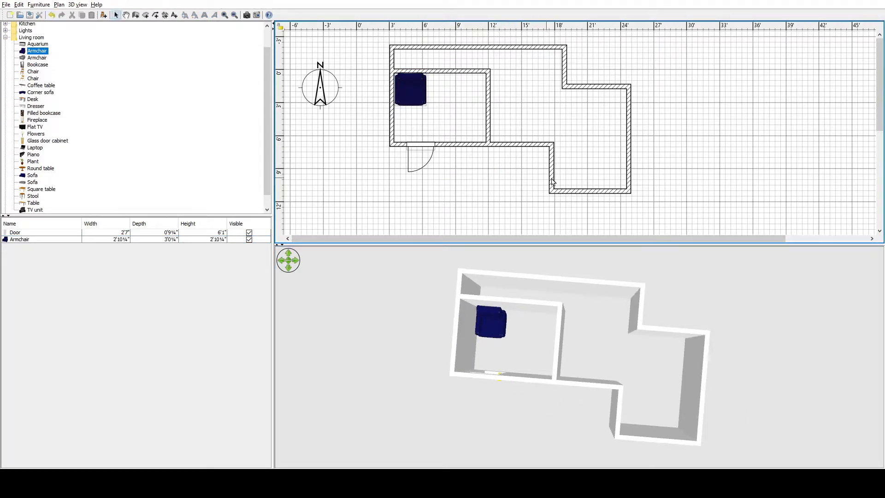
scroll(627, 180, down, 3)
scroll(626, 180, up, 3)
drag(558, 339, 563, 241)
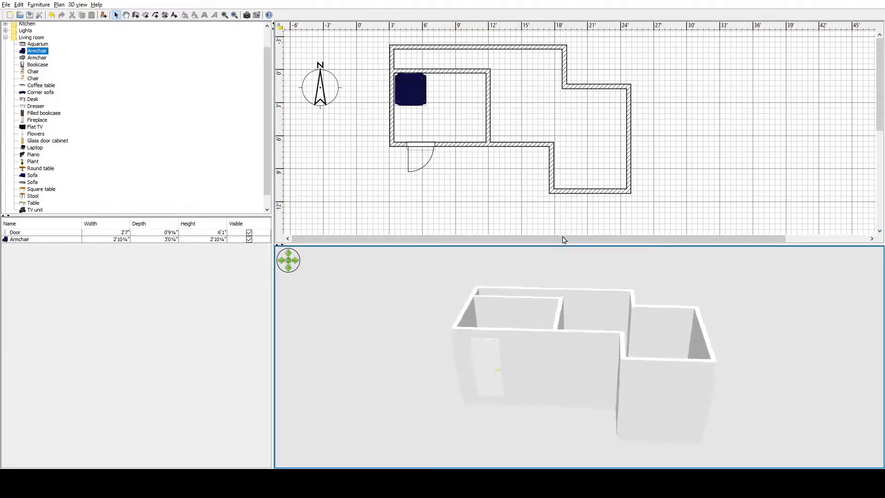
drag(507, 346, 506, 324)
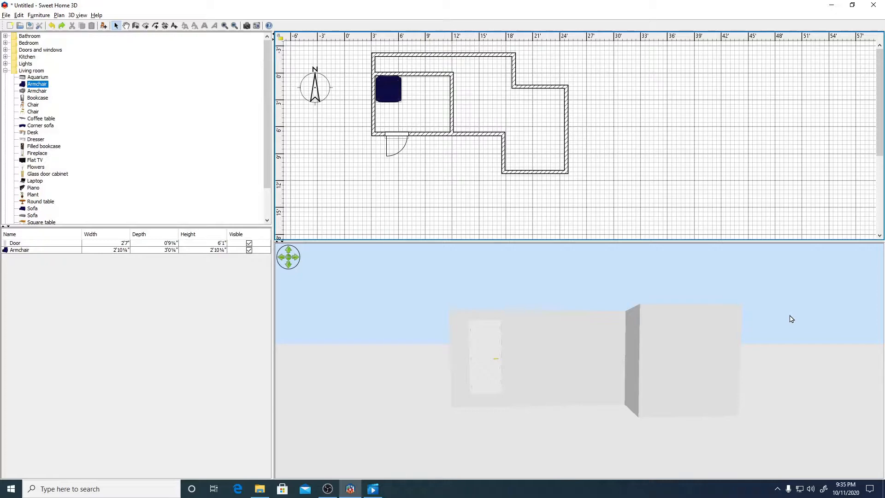
drag(782, 343, 782, 344)
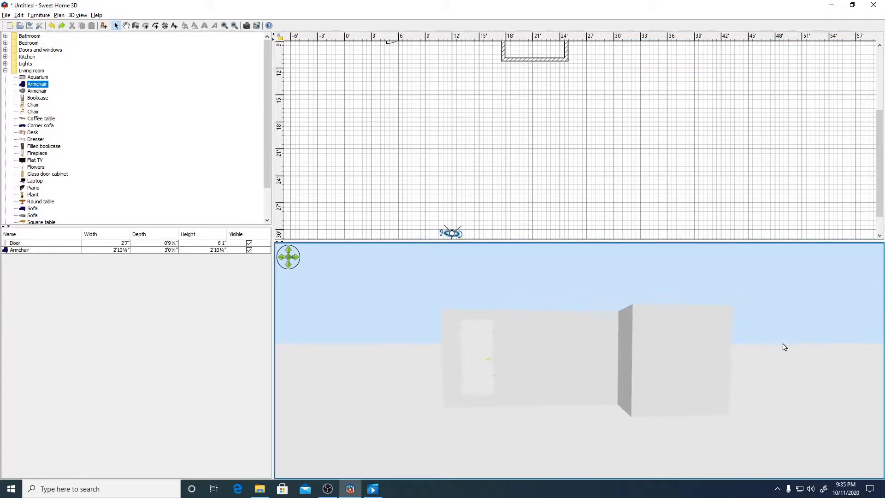
Apply the Grass floor texture to the ground in the 3D view.
scroll(692, 351, up, 2)
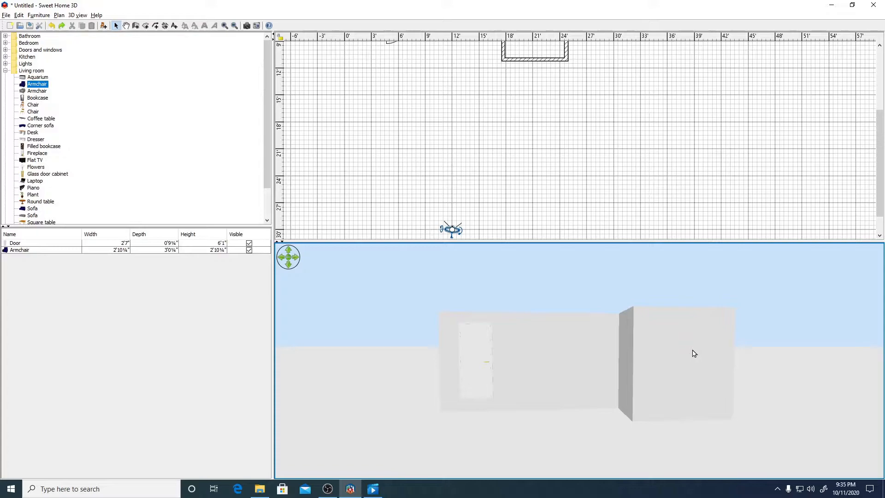
mouse_move(572, 395)
mouse_down()
mouse_move(567, 408)
mouse_move(568, 391)
mouse_up()
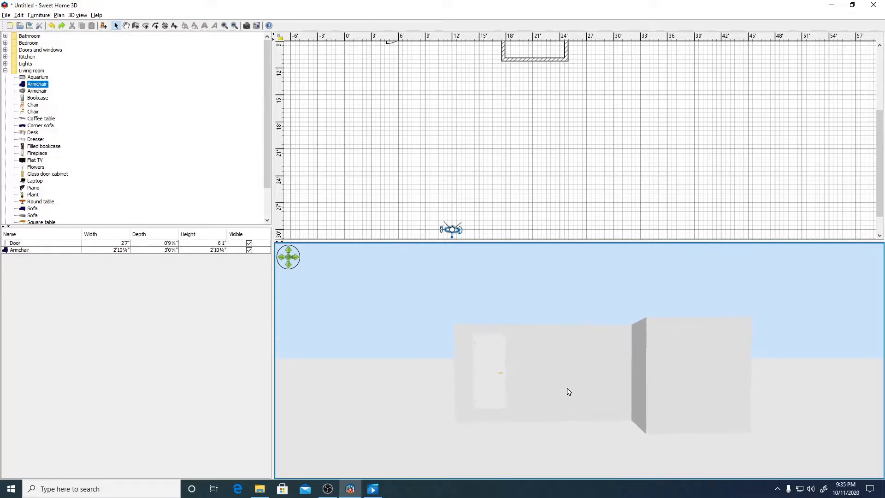
right_click(380, 290)
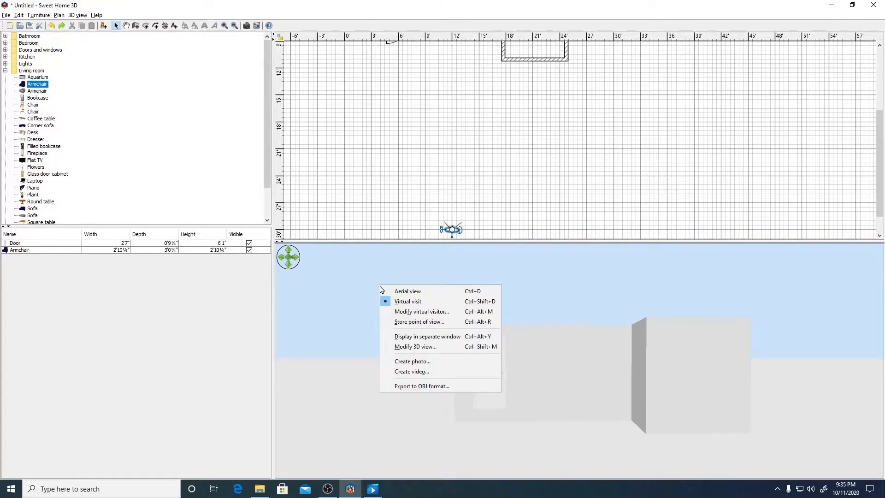
click(402, 347)
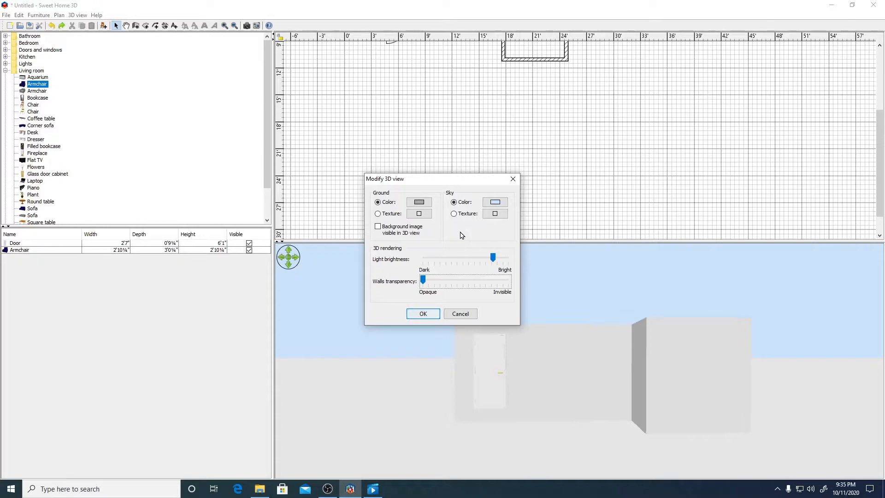
click(378, 214)
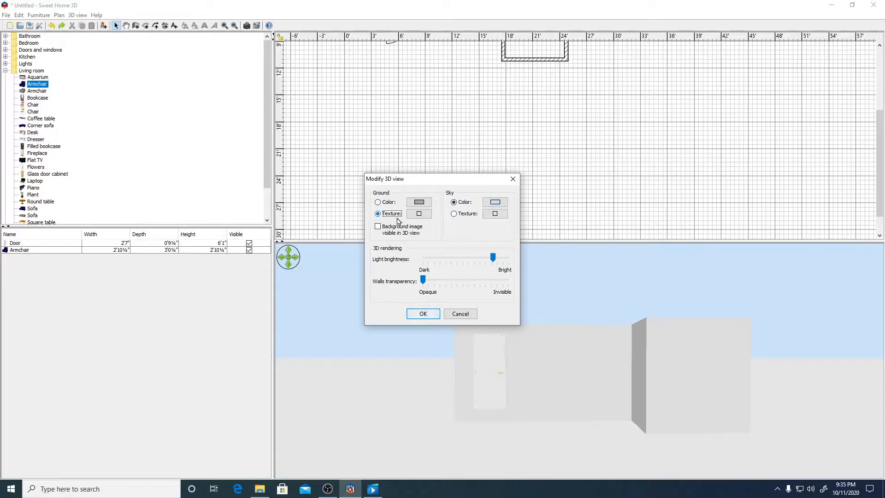
click(418, 214)
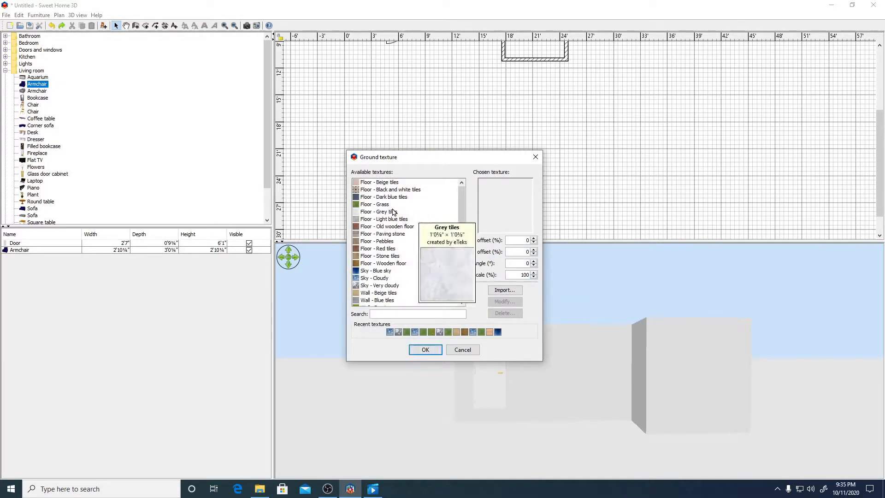
click(381, 206)
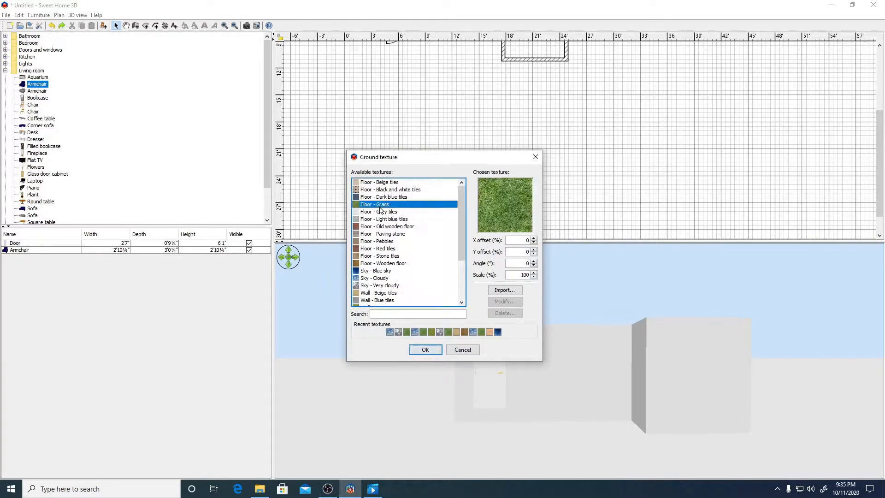
click(424, 350)
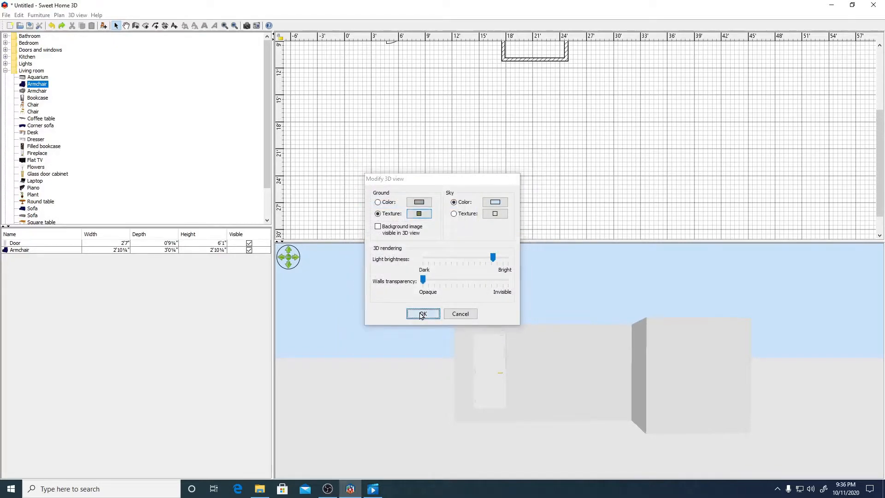
click(422, 314)
Apply the Cloudy sky texture to the sky in the 3D view.
mouse_move(405, 407)
mouse_down()
mouse_move(403, 419)
mouse_move(397, 410)
mouse_move(407, 407)
mouse_move(422, 418)
mouse_move(404, 410)
mouse_up()
right_click(400, 291)
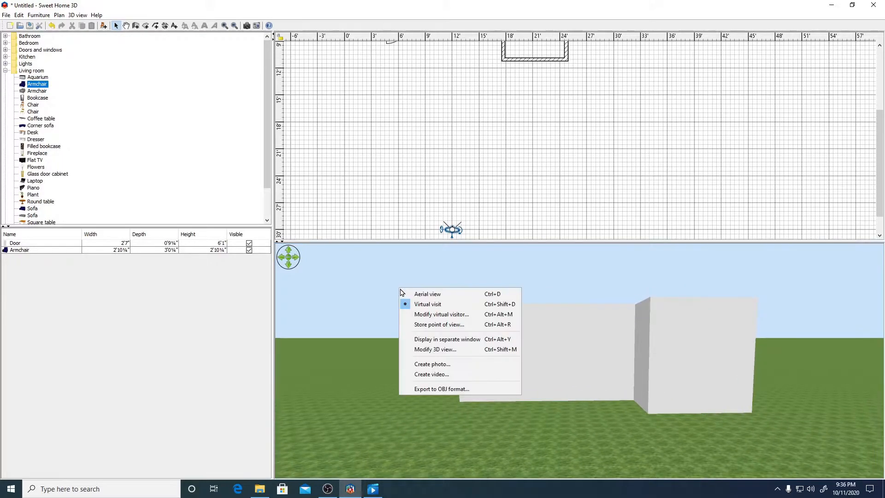
click(433, 349)
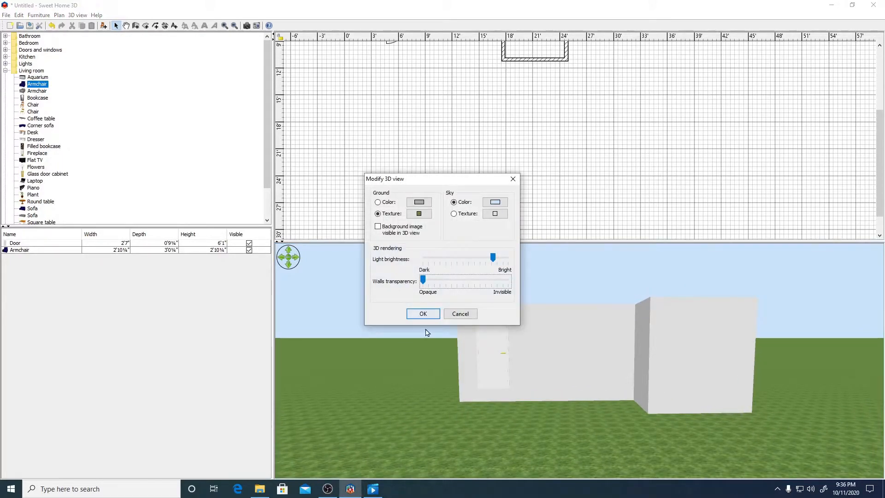
click(490, 214)
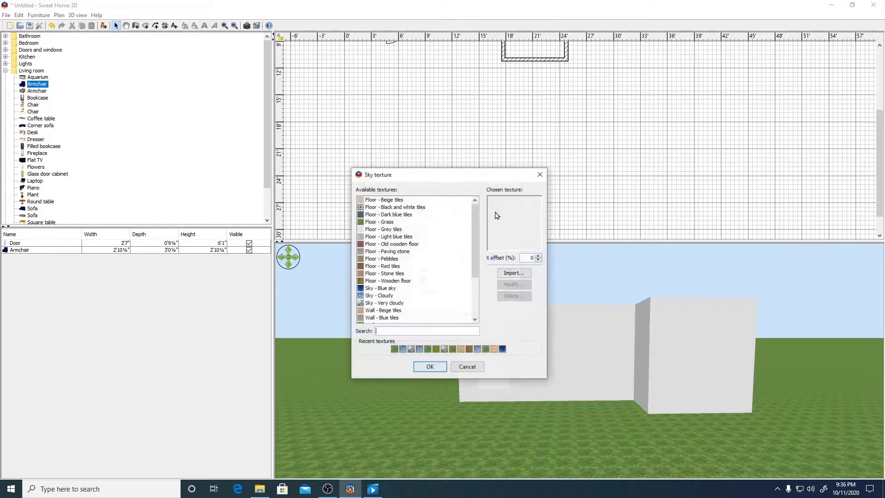
click(385, 296)
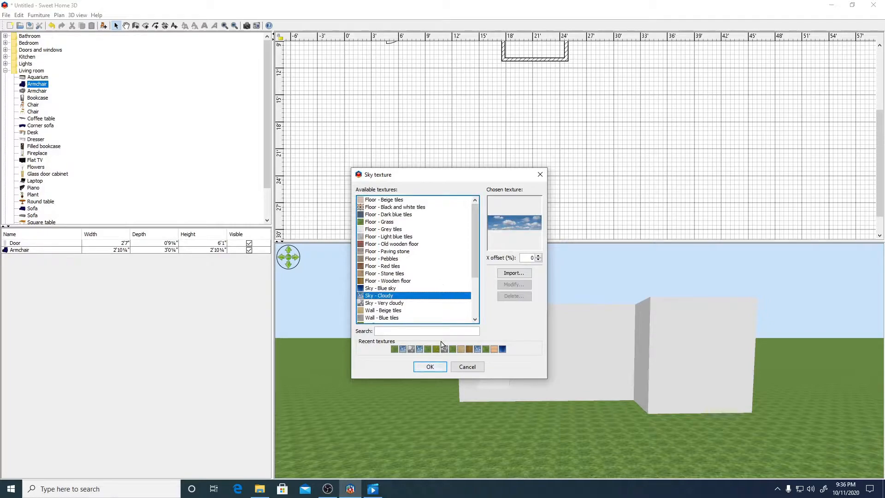
click(431, 367)
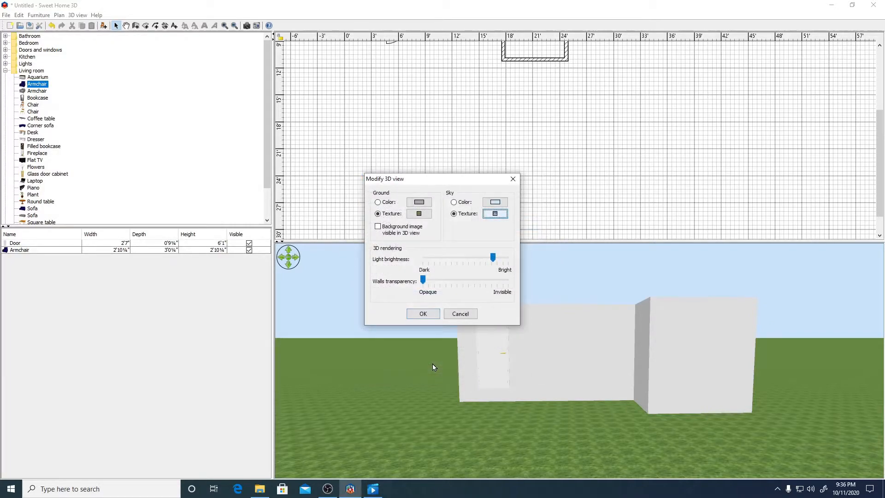
click(423, 314)
Examine the house exterior in the virtual visit by turning the view and moving the visitor closer to the south side.
drag(438, 320, 563, 332)
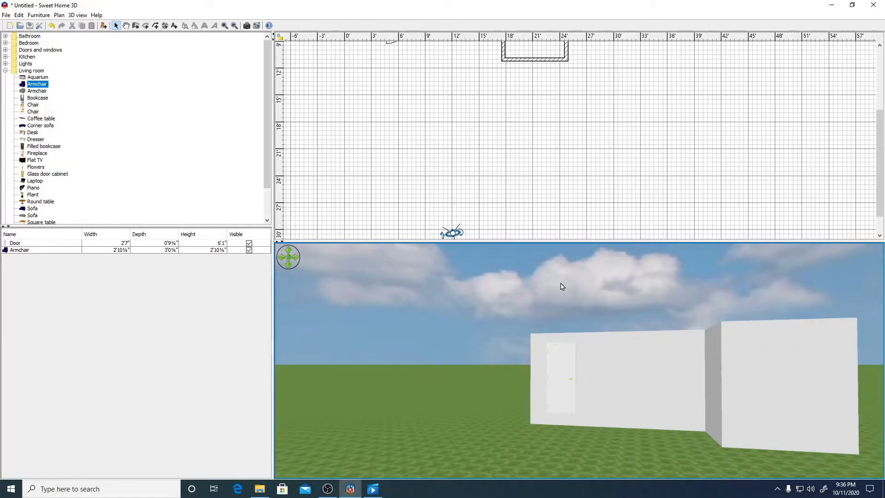
drag(454, 232, 503, 124)
drag(523, 366, 604, 378)
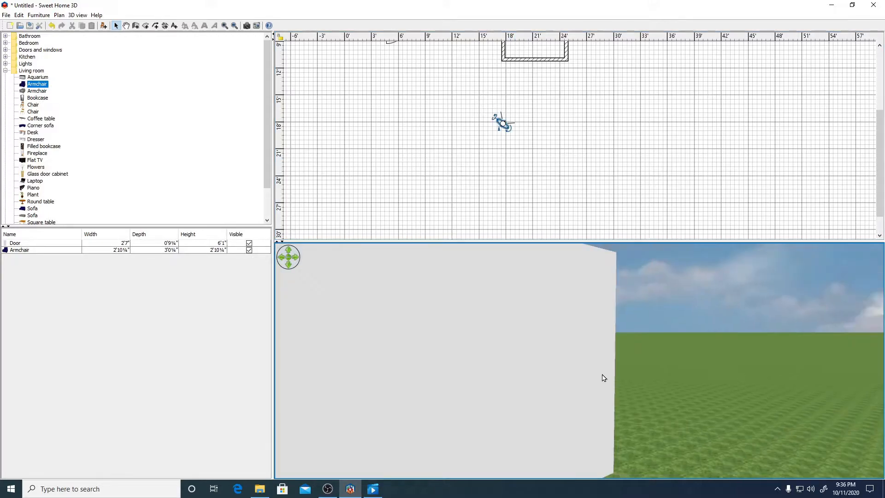
drag(502, 125, 447, 162)
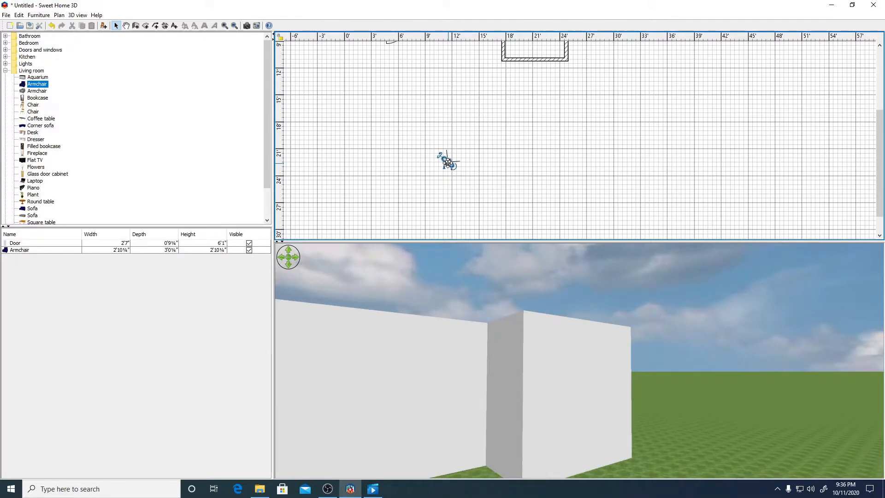
Switch the 3D view to Aerial view and examine the layout from above.
click(77, 15)
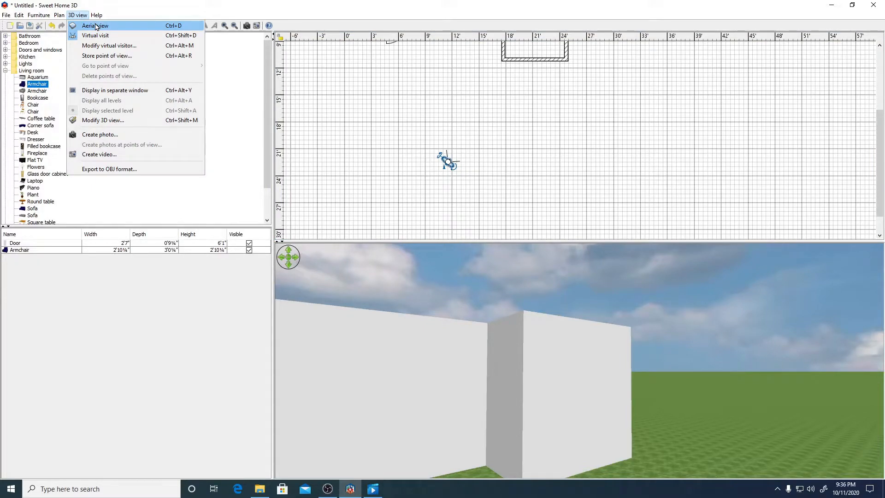
click(96, 26)
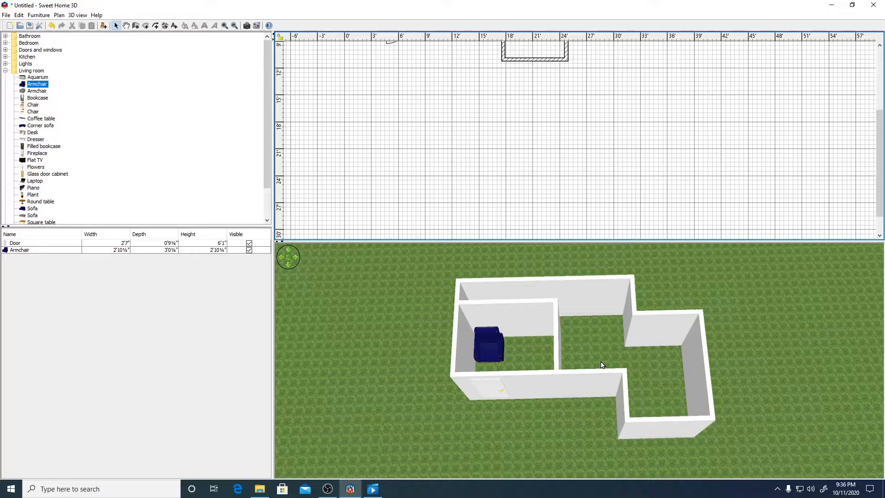
drag(601, 365, 612, 420)
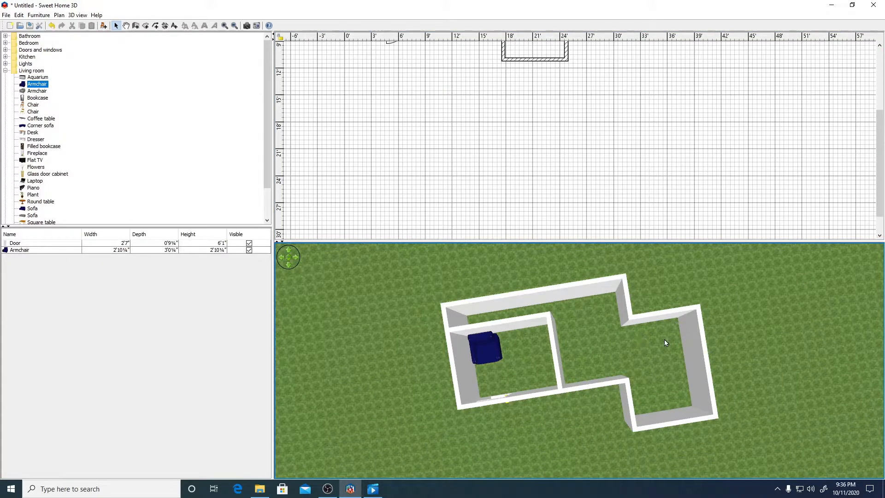
drag(664, 339, 650, 390)
Trace a room corner by corner along the inner walls of the larger space around the small room, and delete it.
scroll(530, 175, up, 3)
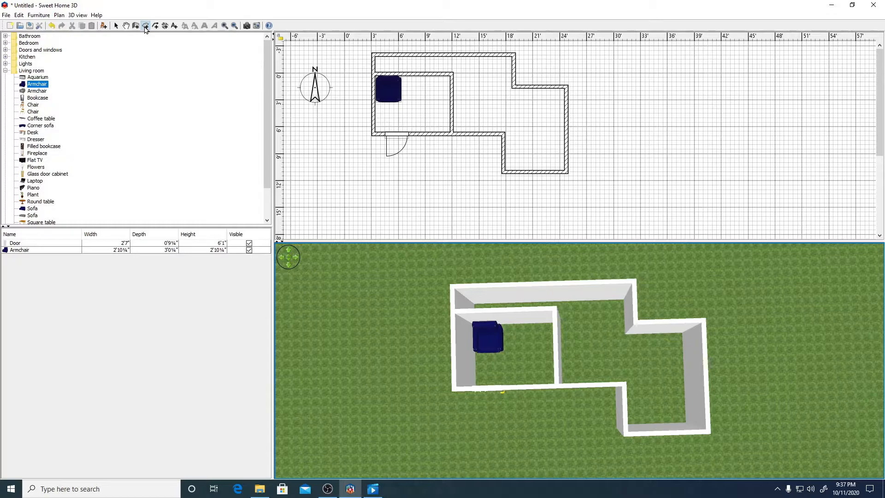
click(145, 25)
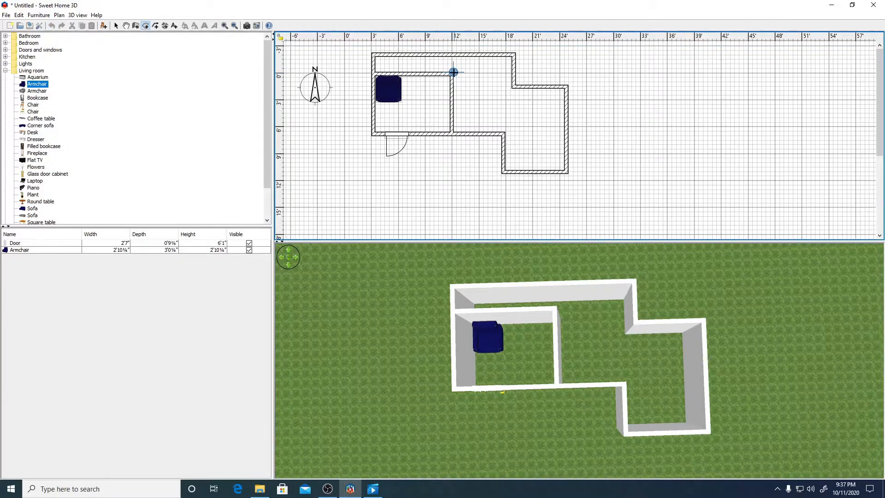
click(453, 72)
click(454, 132)
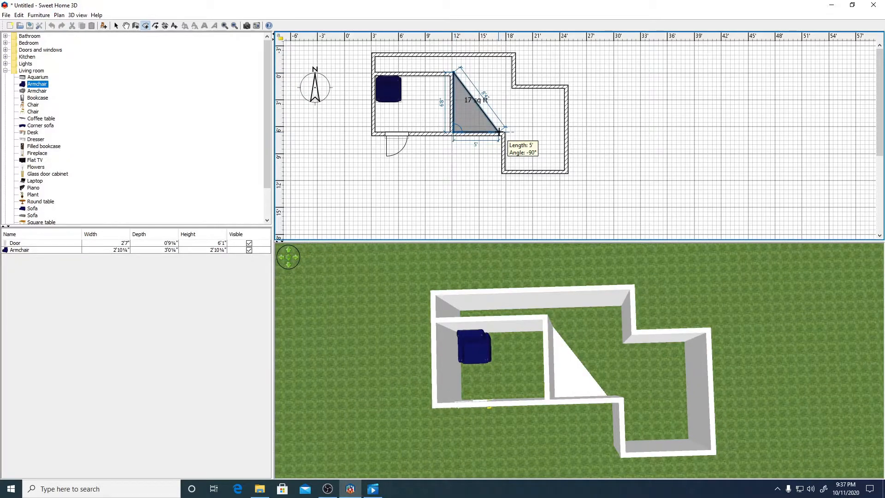
click(505, 132)
click(505, 171)
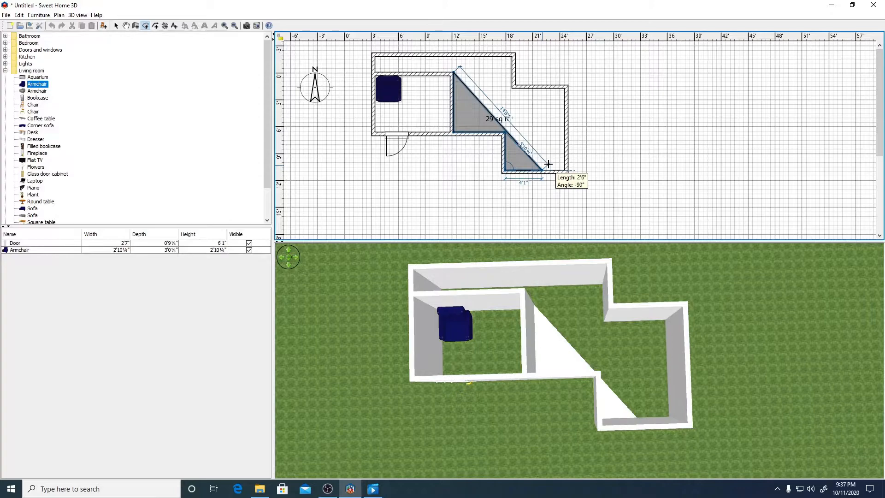
click(567, 170)
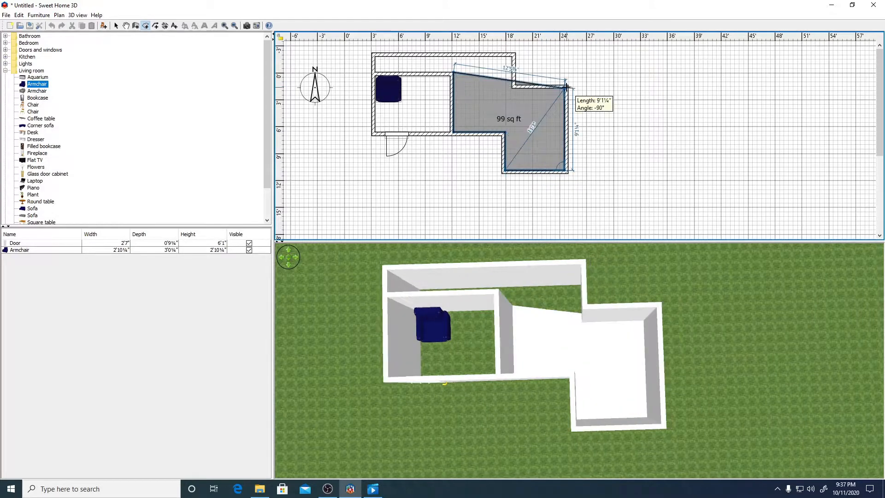
click(567, 86)
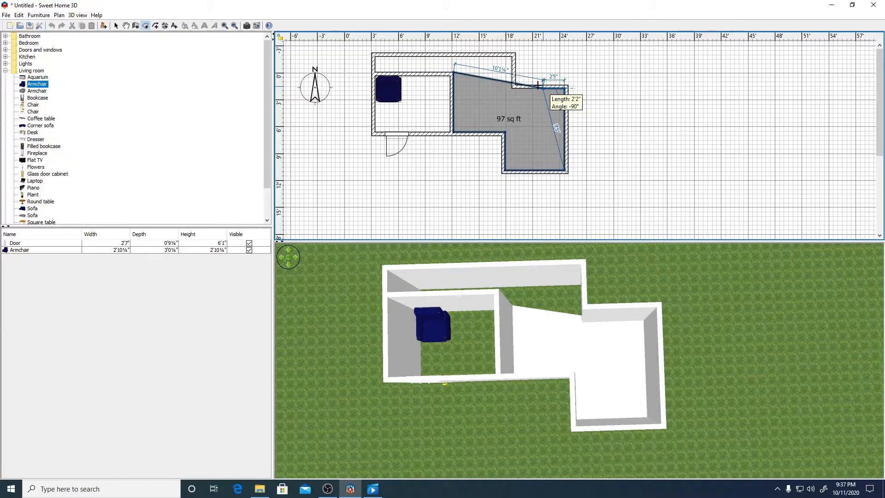
click(512, 86)
click(512, 55)
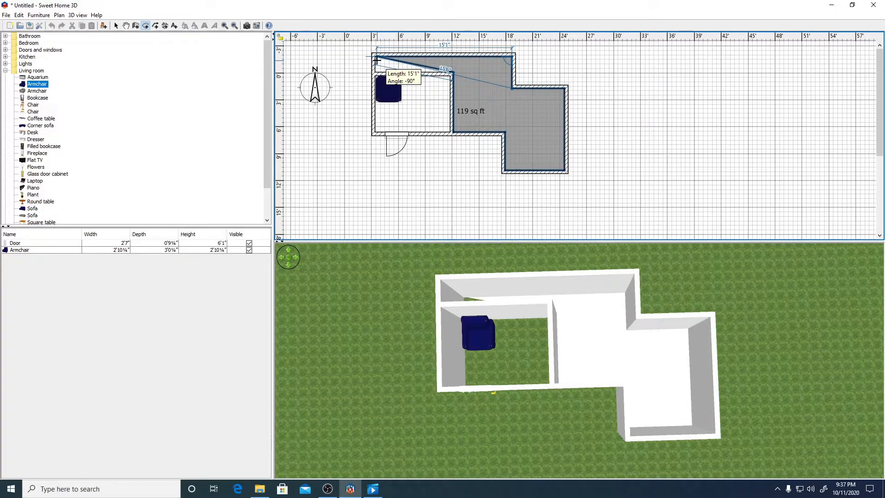
double_click(376, 60)
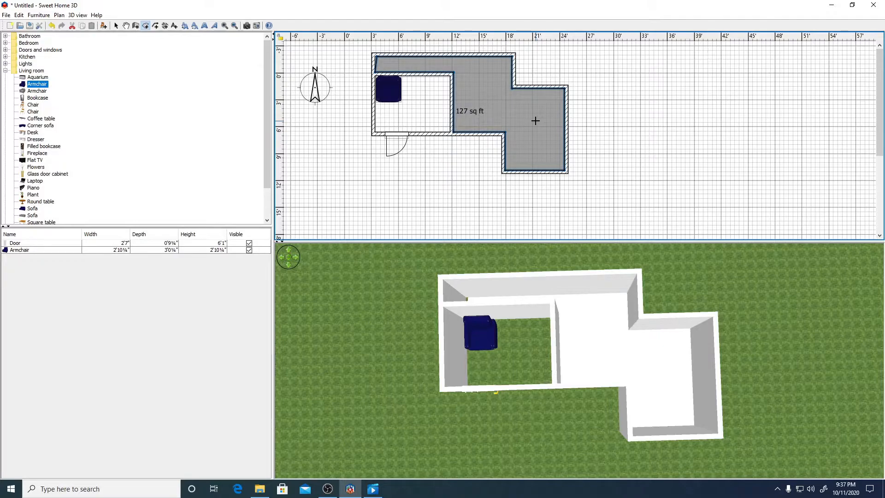
key(Delete)
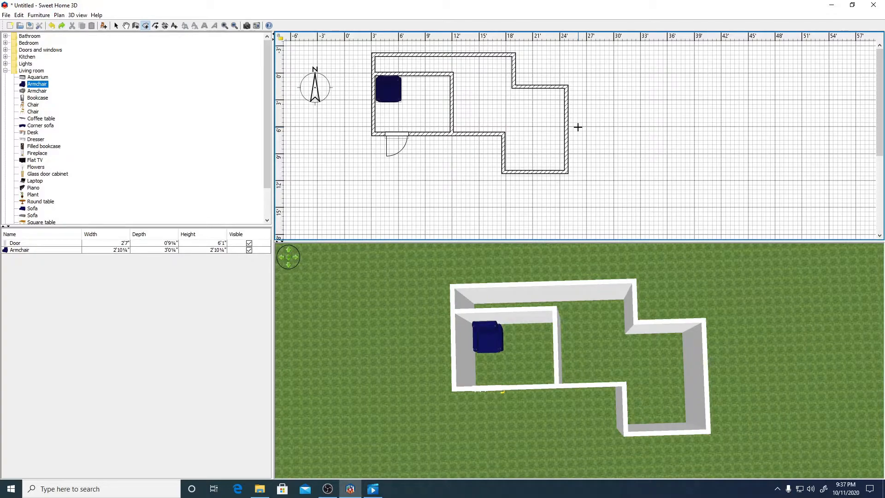
Create rooms automatically from the enclosing walls in both the larger space and the small armchair room.
double_click(519, 112)
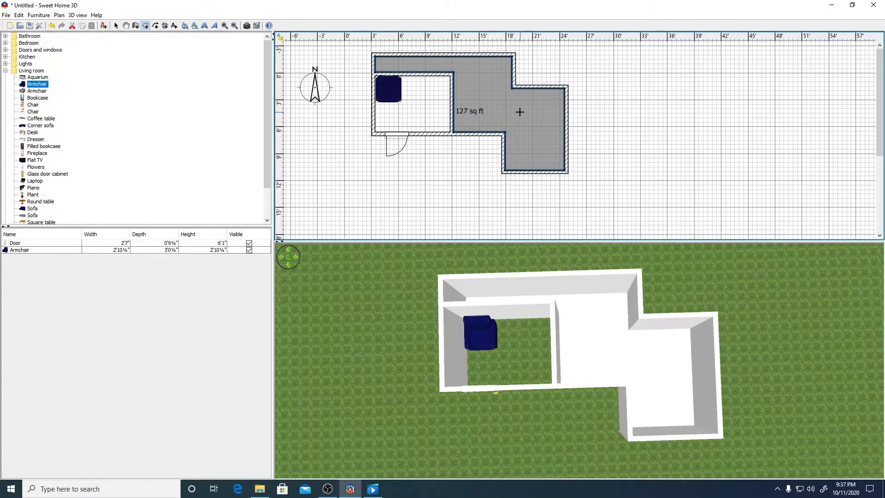
double_click(421, 102)
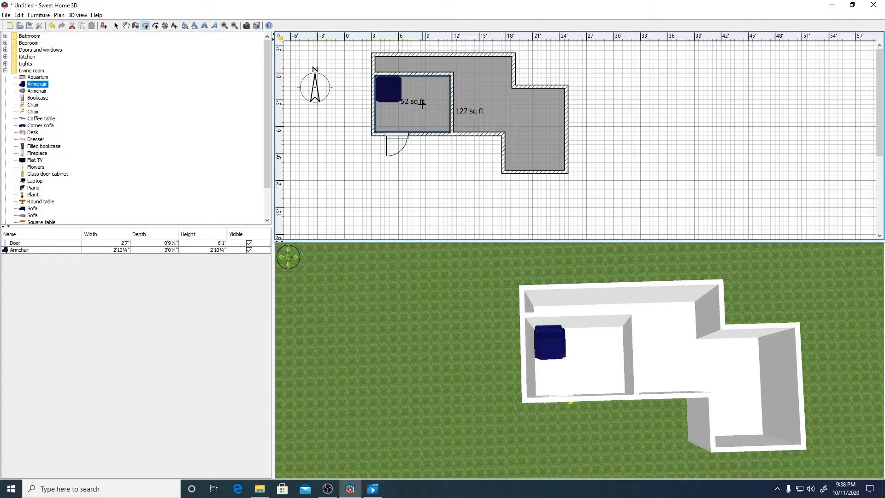
Switch the 3D view to Virtual visit and place the visitor inside the small room, near its south wall.
drag(658, 388, 657, 358)
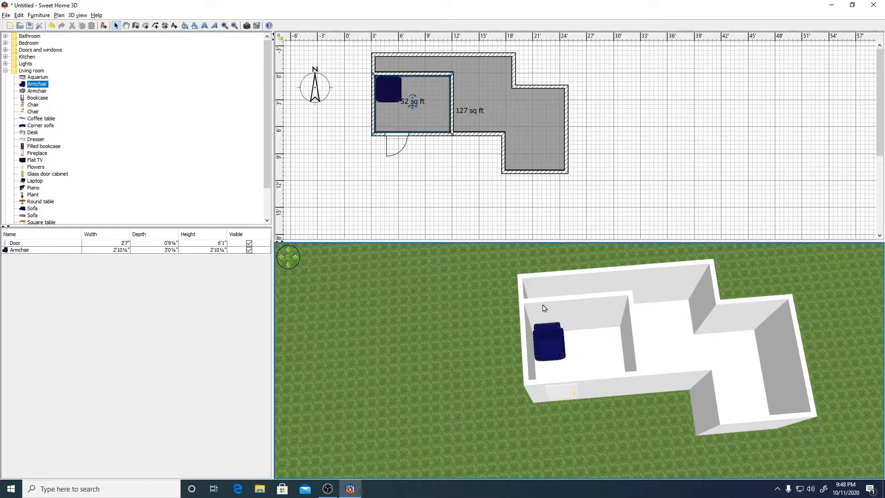
click(83, 15)
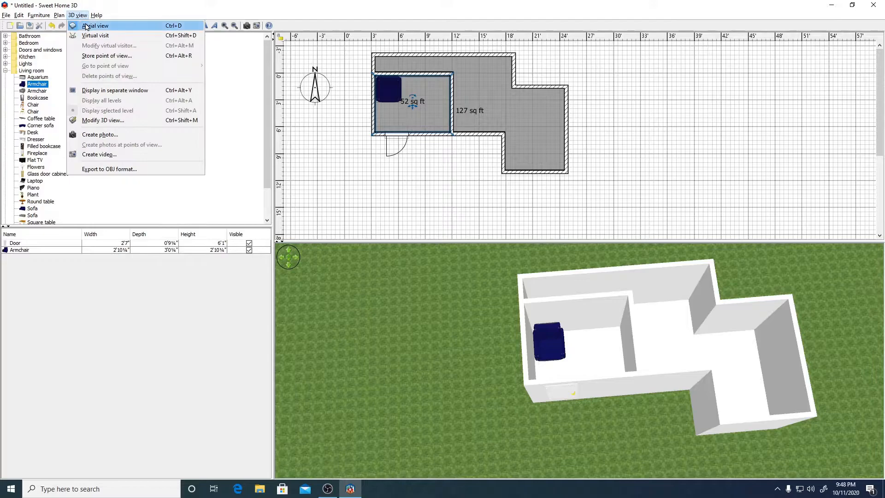
click(89, 37)
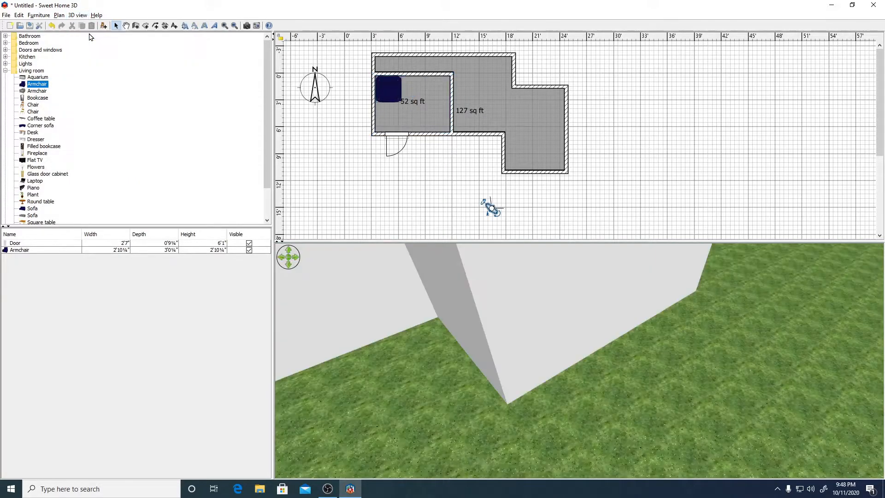
drag(492, 208, 438, 121)
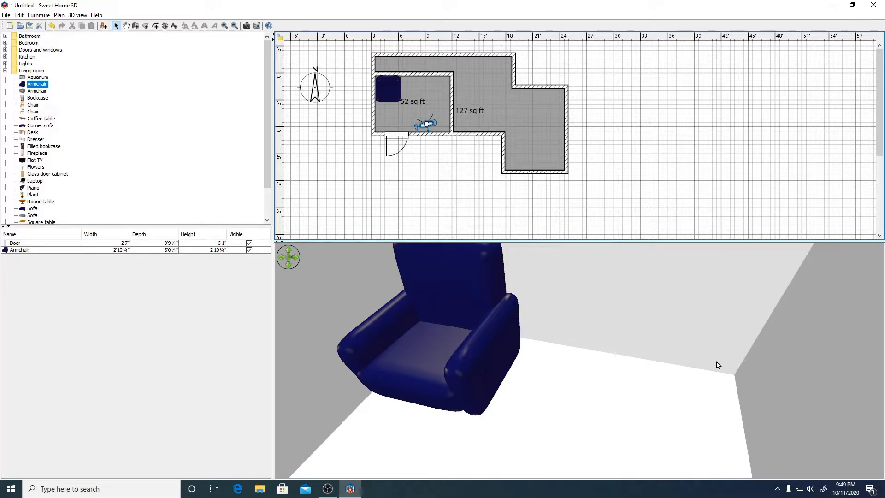
Add a baseboard to the walls of the small armchair room and inspect it in the 3D view.
double_click(398, 114)
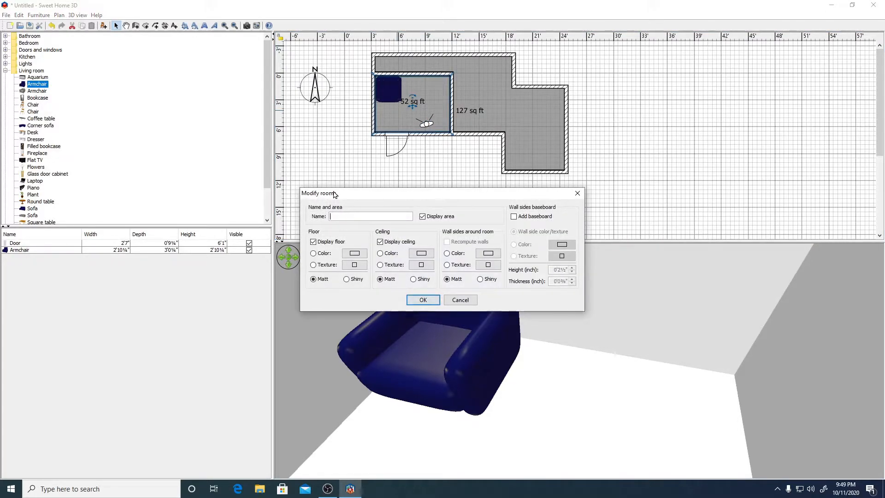
click(513, 218)
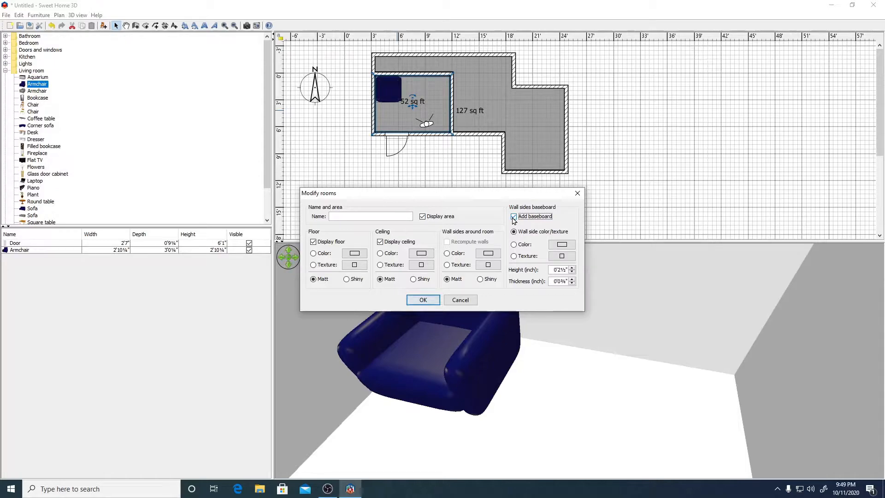
click(423, 300)
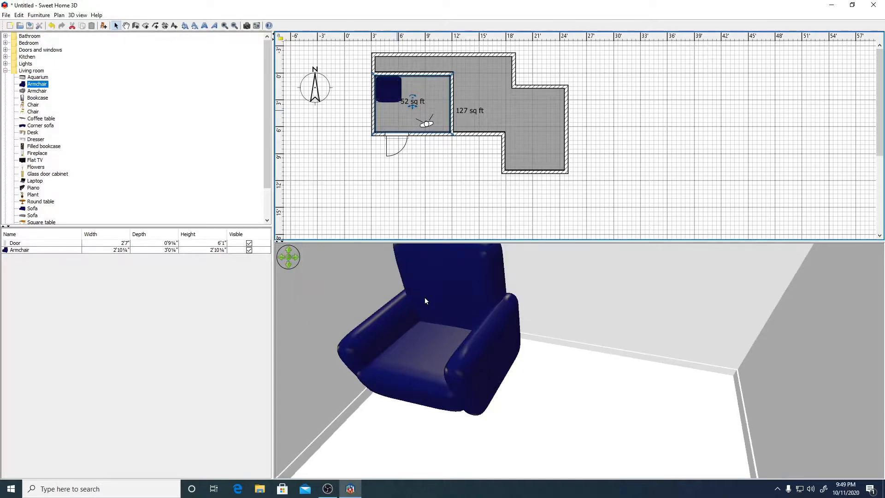
drag(530, 399, 541, 378)
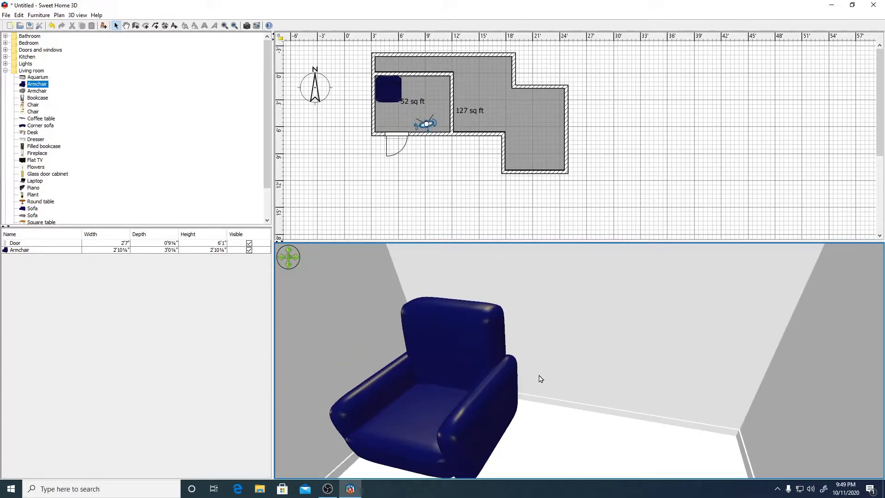
Place the visitor inside the larger room and add a baseboard to that room's walls.
click(426, 123)
drag(426, 123, 504, 117)
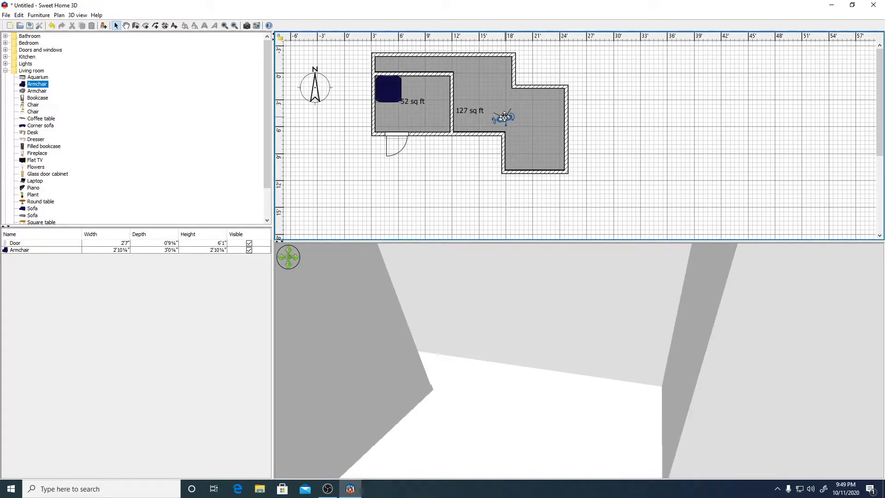
double_click(488, 94)
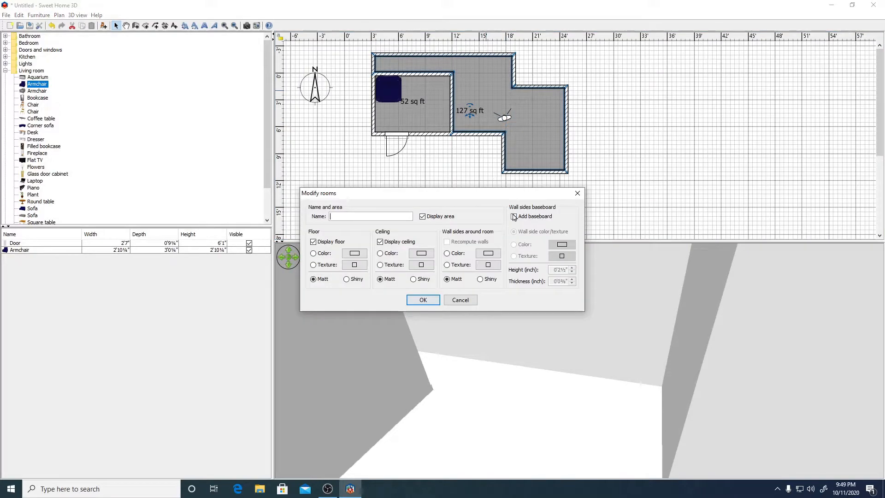
click(514, 217)
click(420, 300)
drag(419, 305, 580, 134)
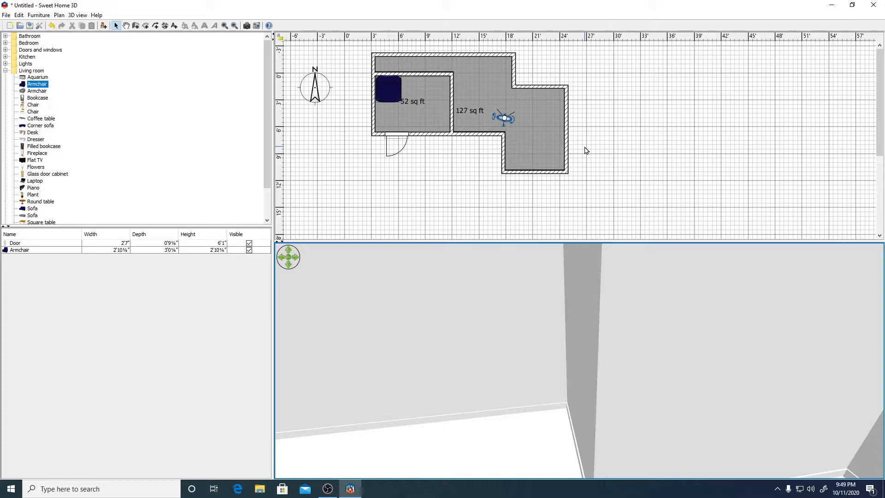
drag(572, 323, 563, 364)
Move the visitor back outside, south of the house, to examine the exterior walls and door.
scroll(523, 247, down, 3)
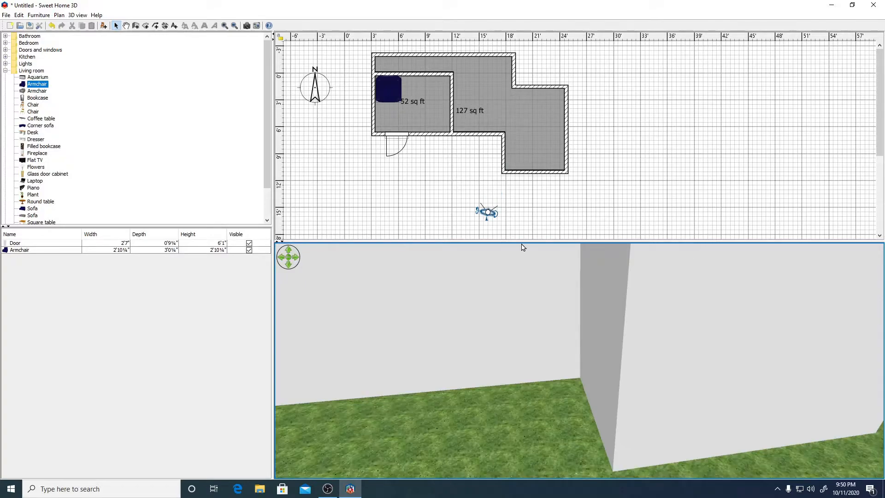
drag(487, 212, 475, 213)
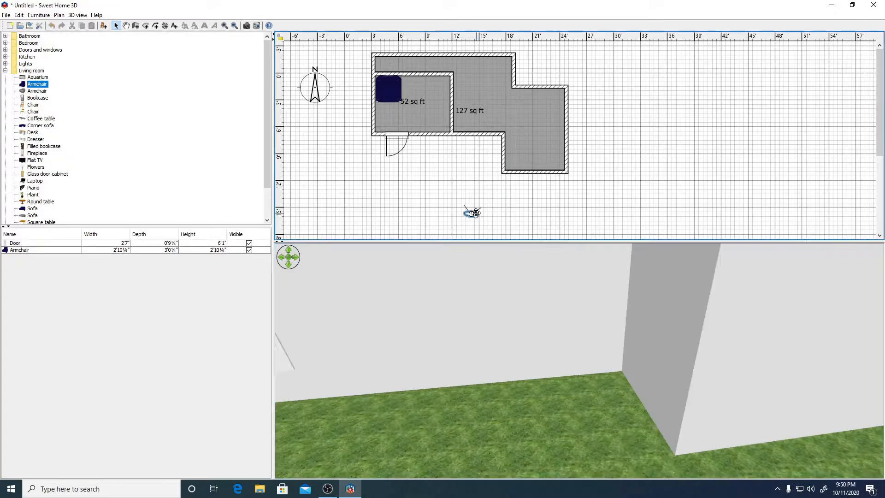
scroll(507, 327, down, 2)
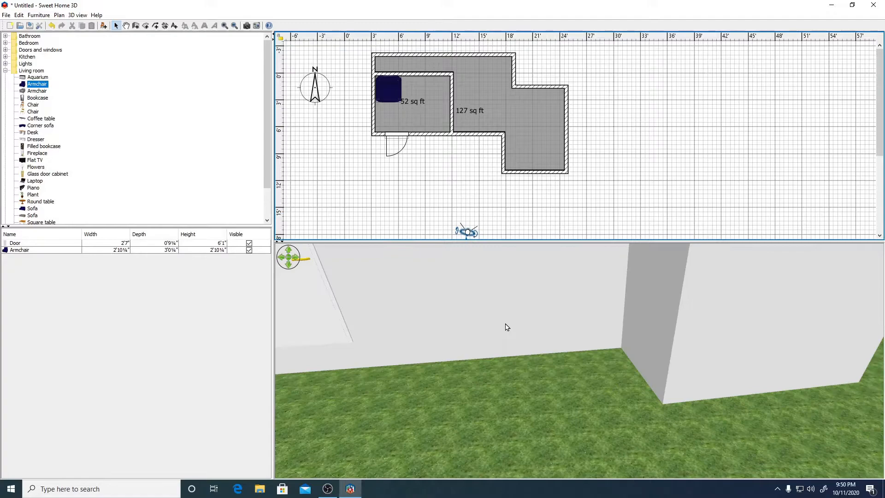
scroll(507, 327, down, 2)
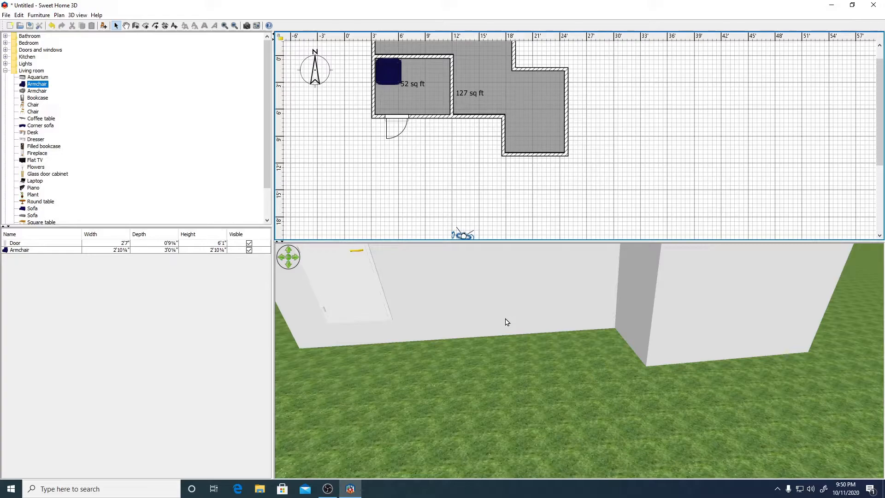
scroll(558, 226, up, 1)
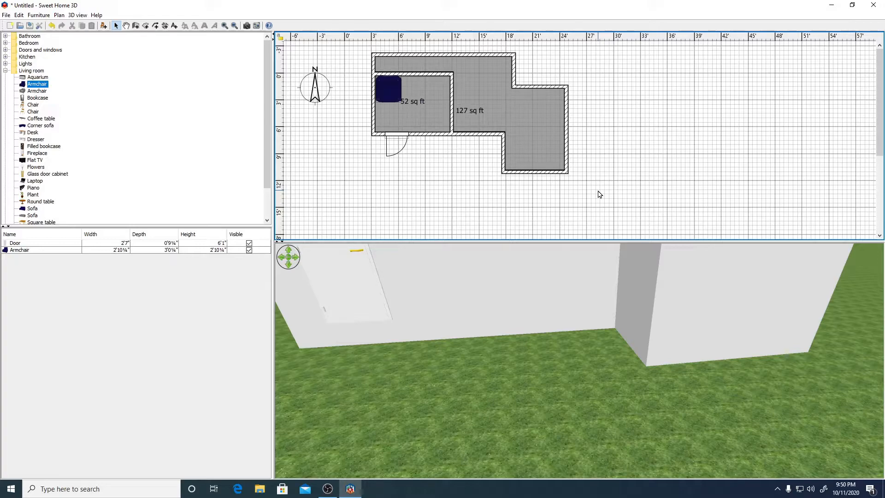
Delete everything in the plan and tilt the 3D view up to the horizon.
key(ctrl+a)
key(Delete)
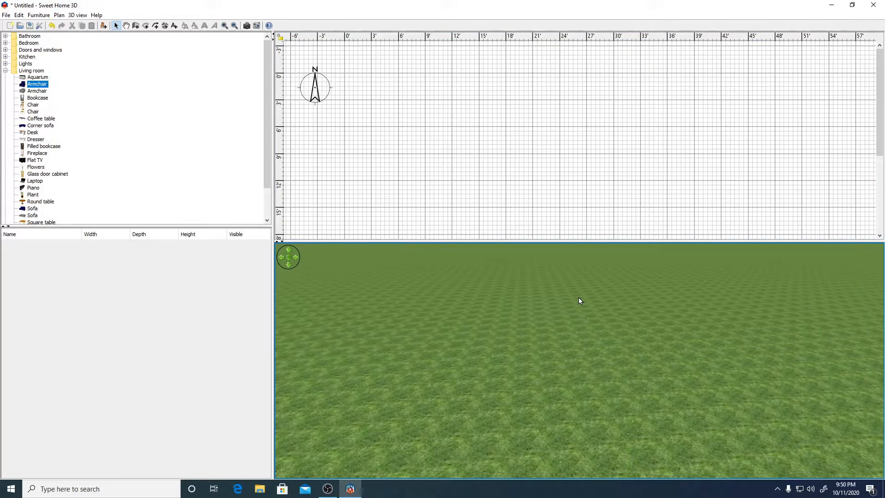
drag(579, 297, 550, 327)
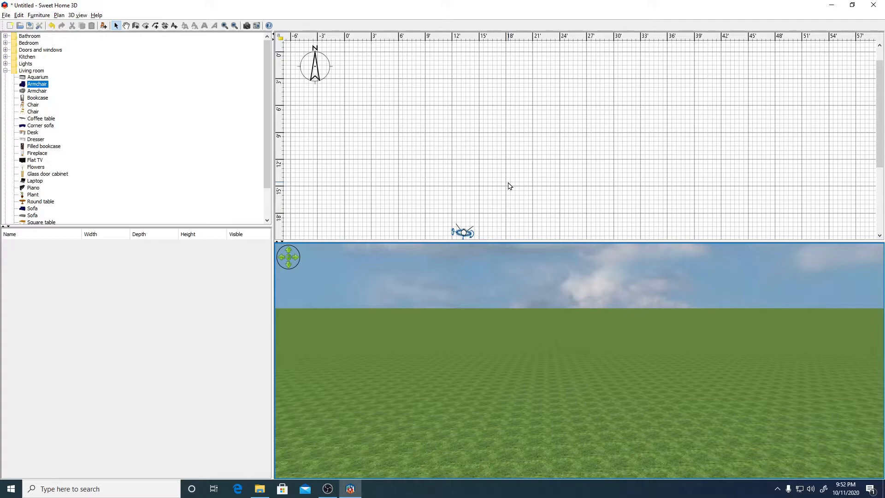
Switch to File Explorer, view floor-plan.png from the Downloads folder, and return to Sweet Home 3D.
key(alt+Tab)
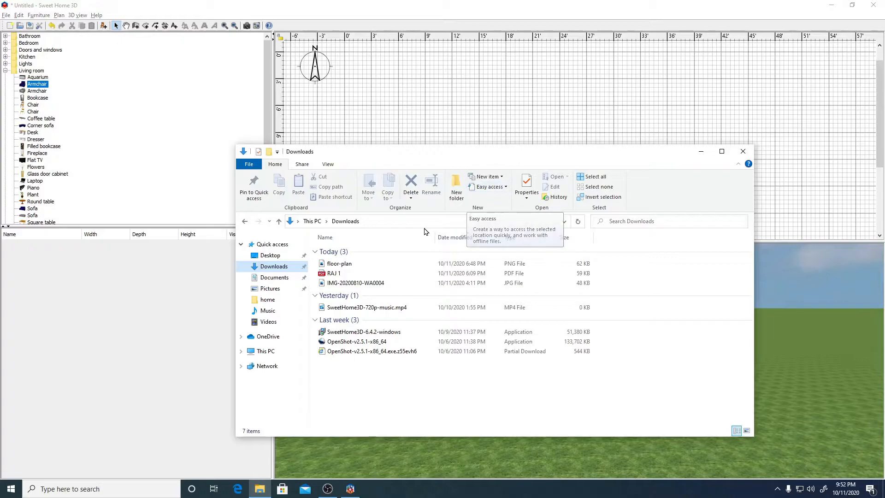
double_click(340, 265)
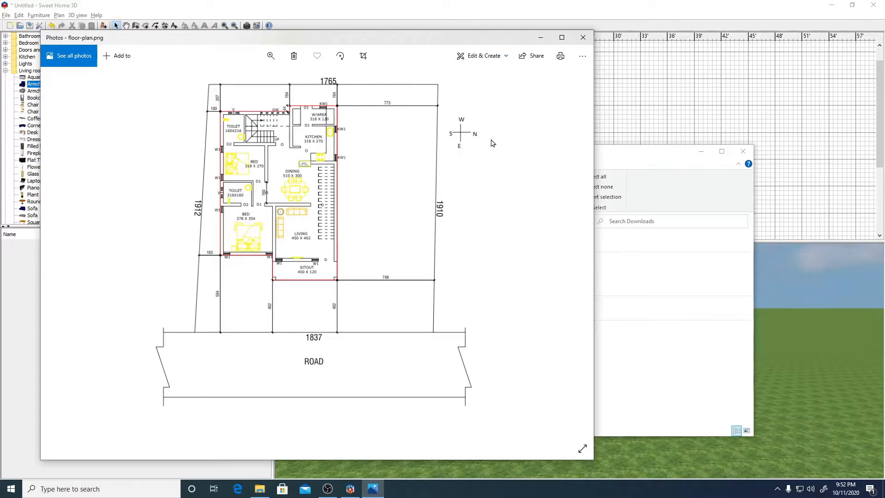
click(583, 37)
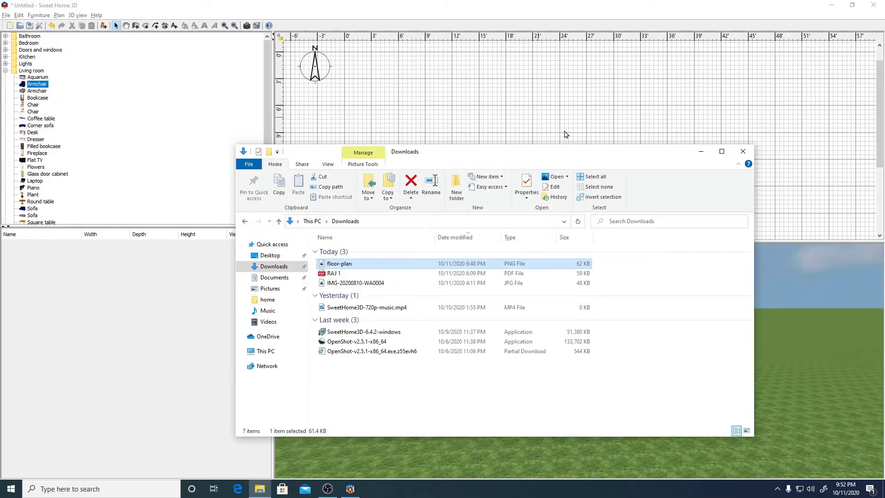
click(743, 151)
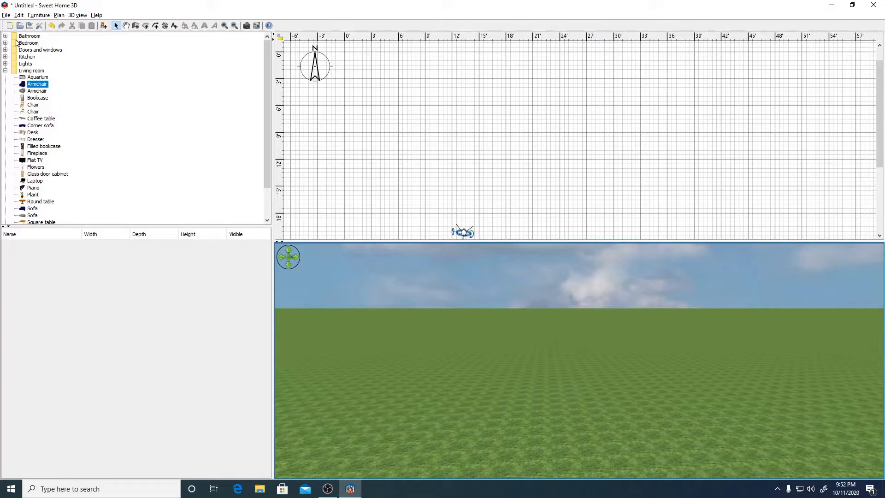
Set the preferences to centimeter units and a new wall thickness of 25 cm.
click(6, 15)
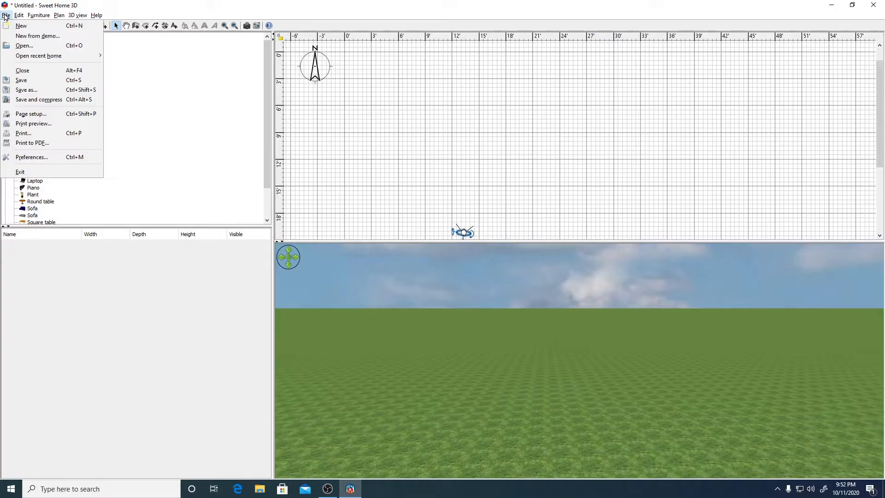
click(29, 157)
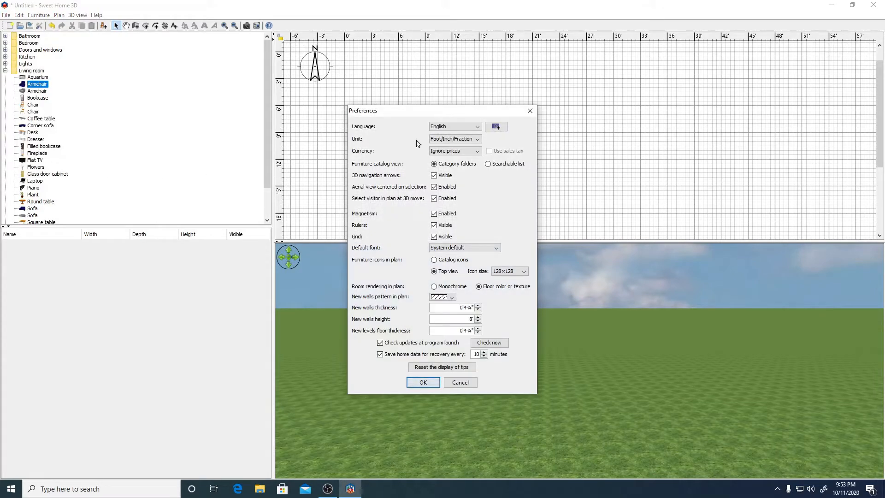
click(440, 140)
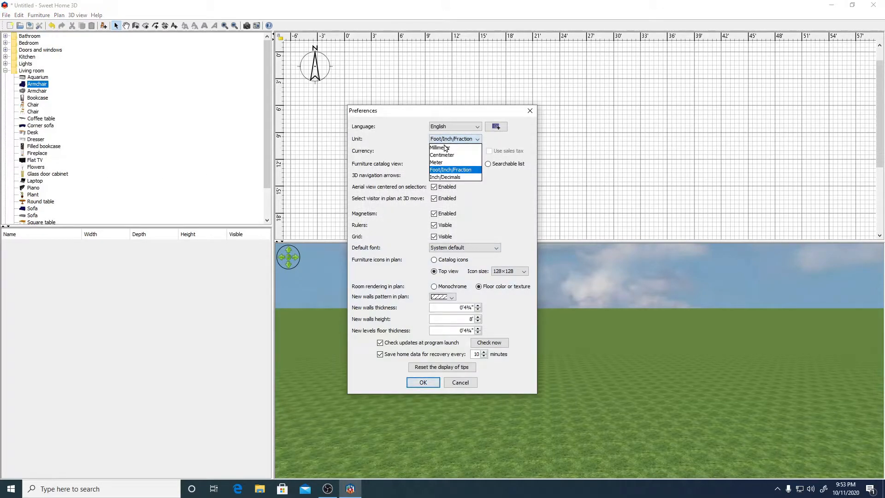
click(442, 155)
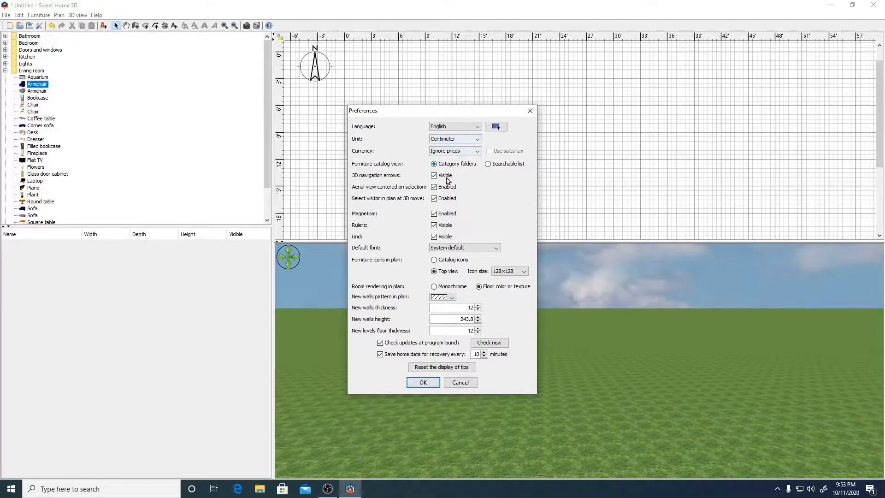
double_click(467, 307)
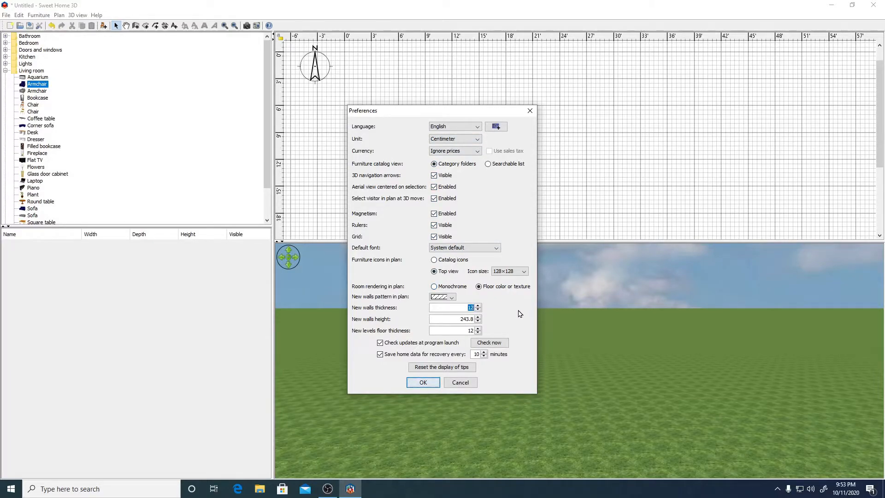
text(25)
click(422, 382)
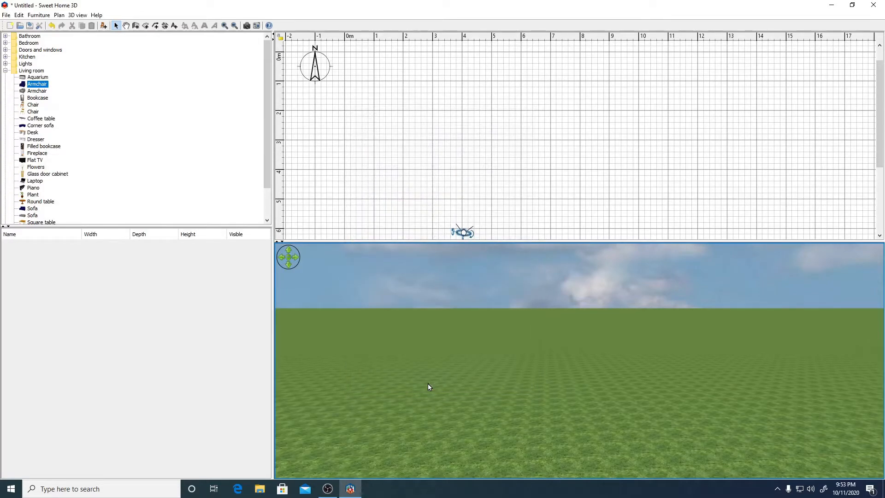
Start importing a background image into the plan, choosing floor-plan.png from Downloads, and continue to the scale definition.
right_click(420, 122)
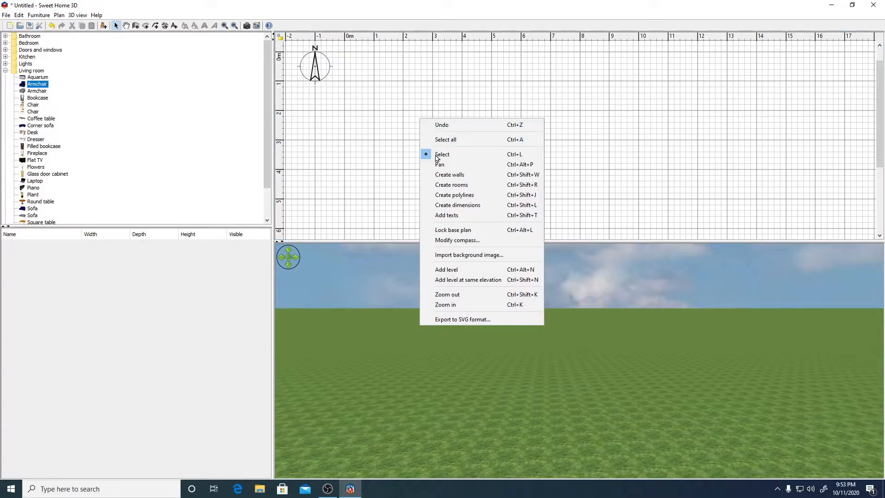
click(459, 259)
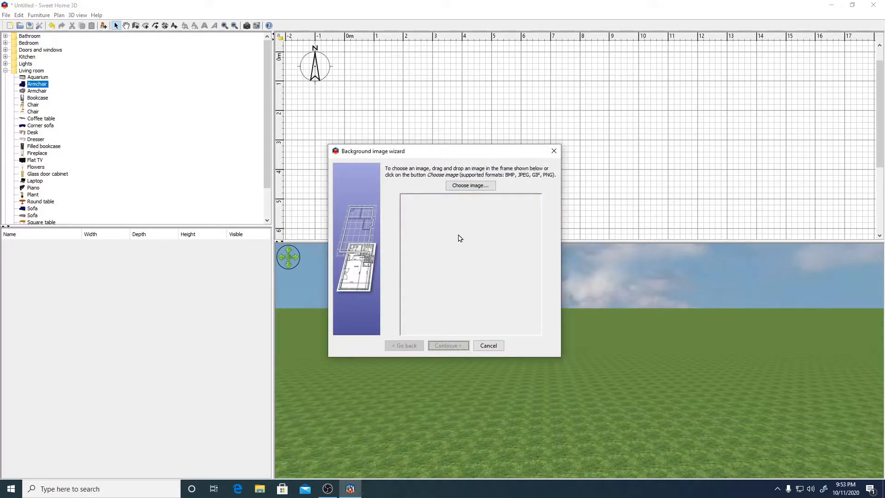
click(469, 186)
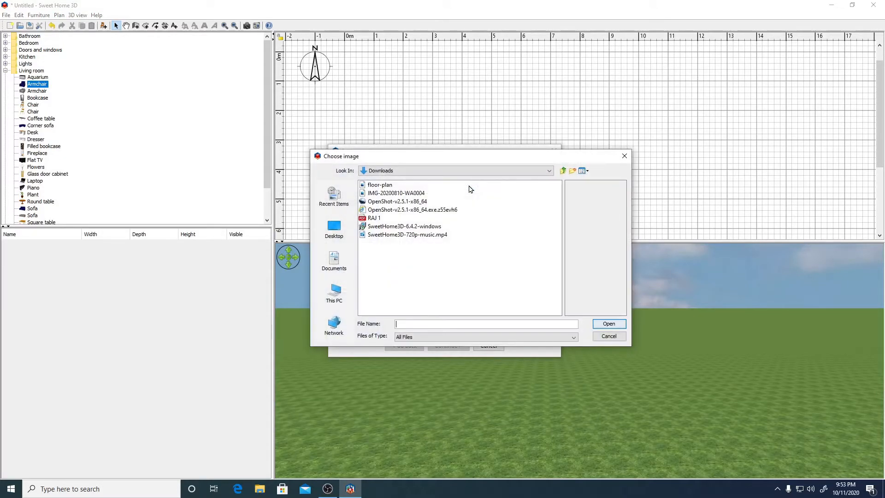
click(380, 185)
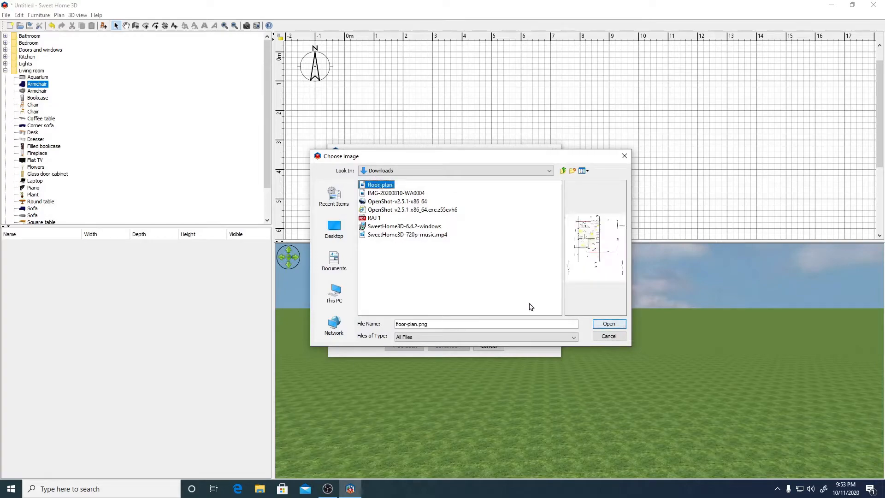
click(608, 324)
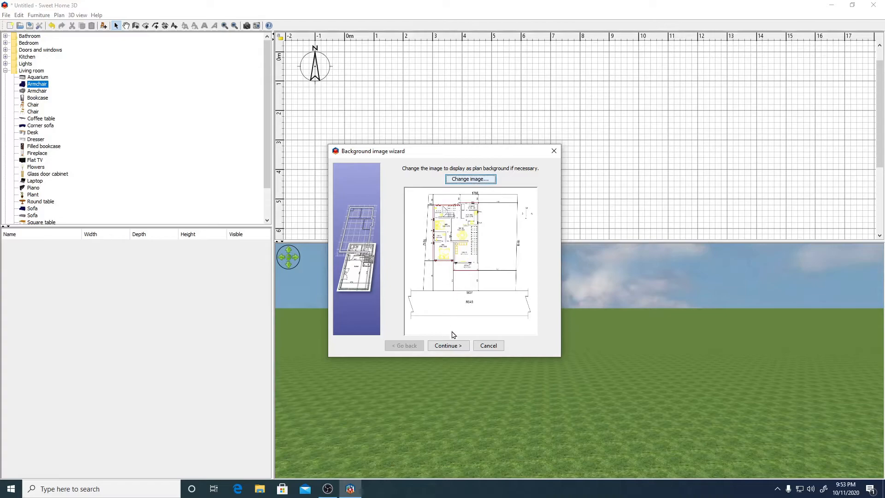
click(447, 345)
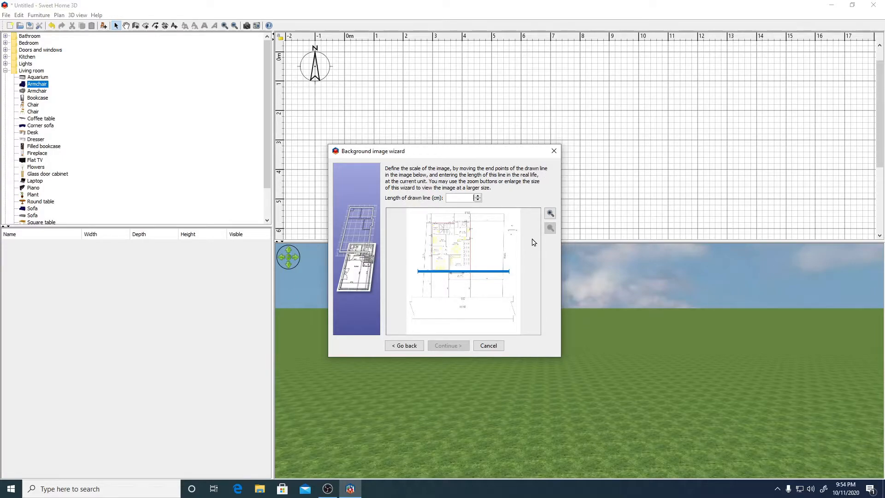
Place the left end of the scale line exactly on the plot's left corner along the road boundary.
click(549, 214)
drag(505, 330, 428, 332)
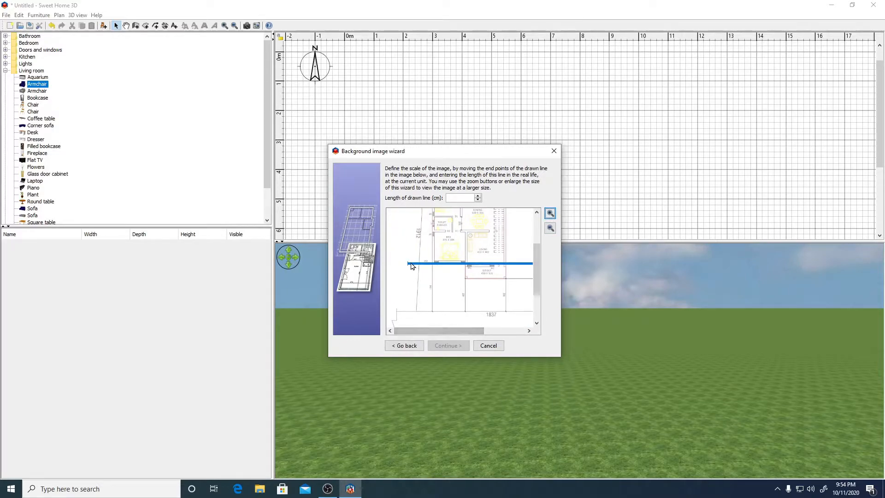
drag(408, 263, 415, 311)
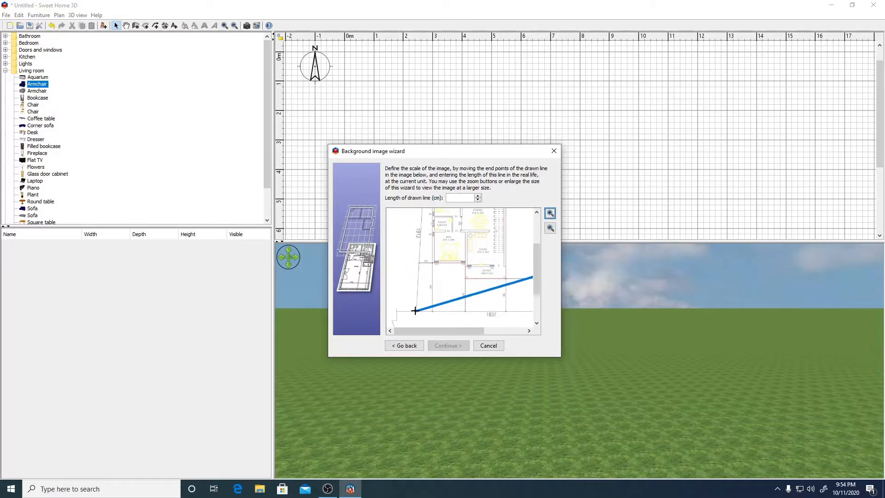
click(550, 213)
scroll(509, 261, down, 5)
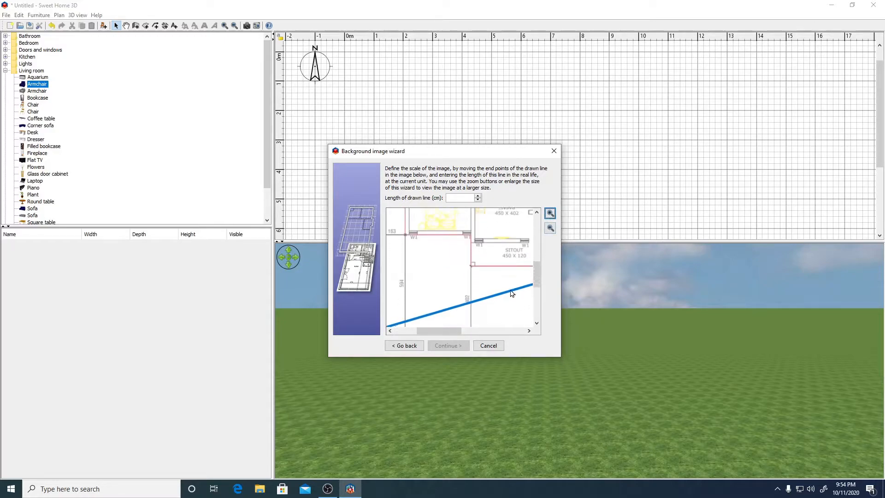
drag(450, 331, 428, 331)
scroll(518, 296, up, 2)
drag(537, 302, 537, 287)
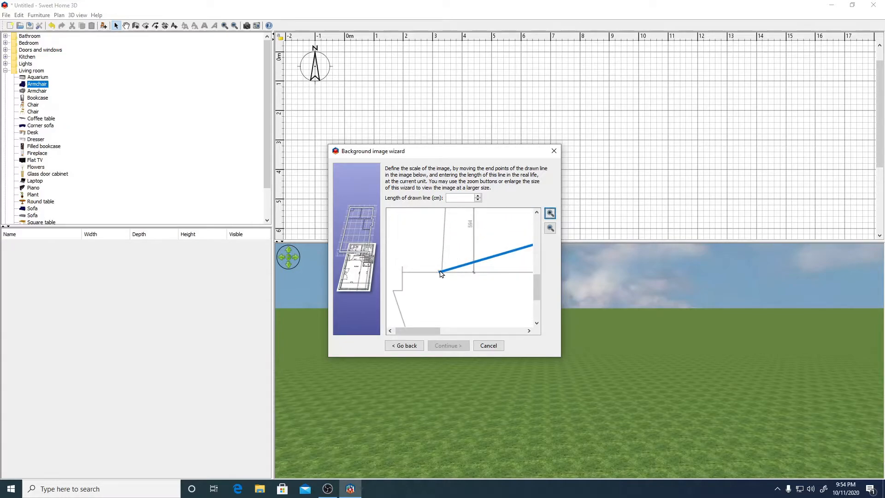
drag(437, 272, 441, 272)
Place the right end of the scale line on the plot's right corner along the road boundary.
drag(434, 332, 488, 332)
drag(536, 288, 535, 278)
drag(479, 331, 509, 331)
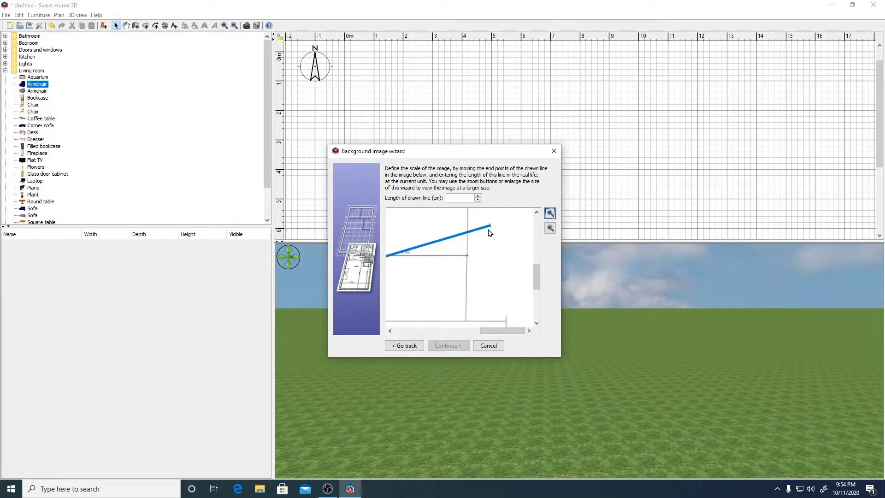
drag(489, 224, 466, 316)
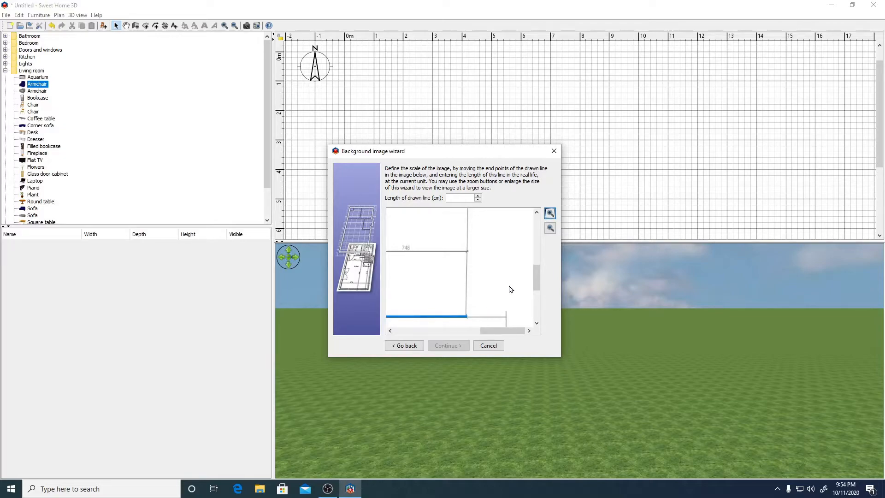
Set the length of the drawn scale line to 1837 cm and continue to the origin definition.
drag(509, 331, 457, 331)
scroll(463, 330, down, 2)
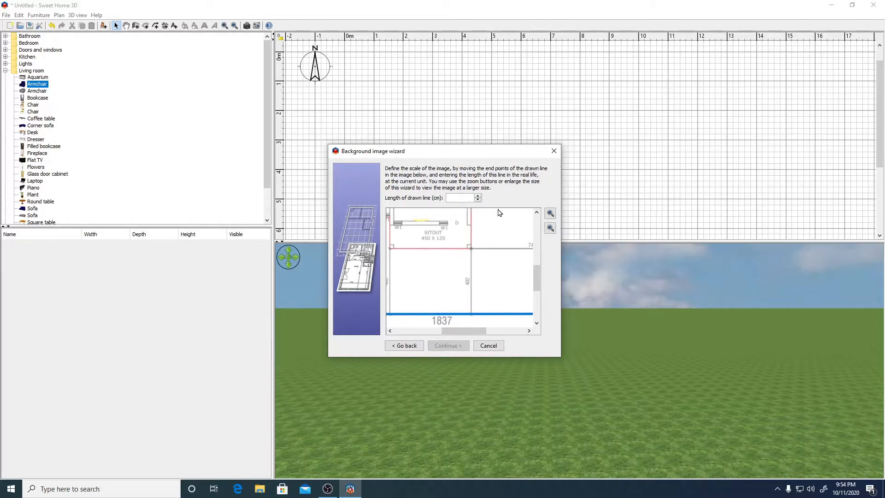
text(1837)
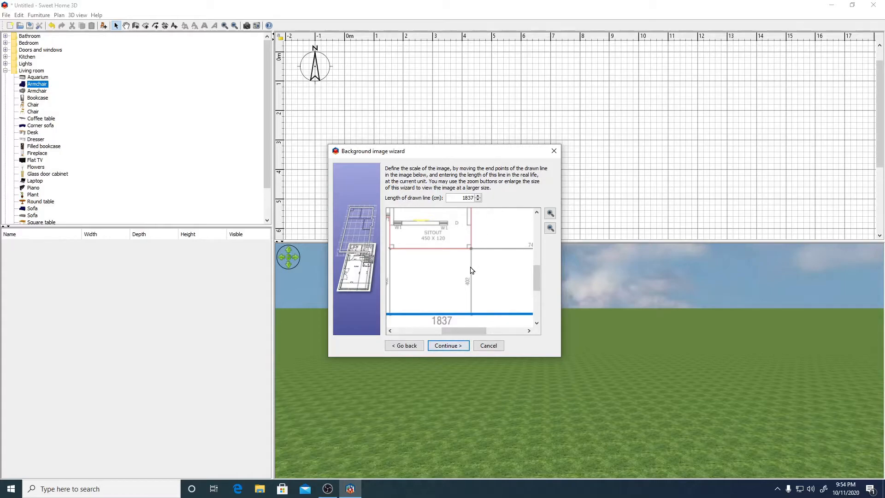
click(448, 345)
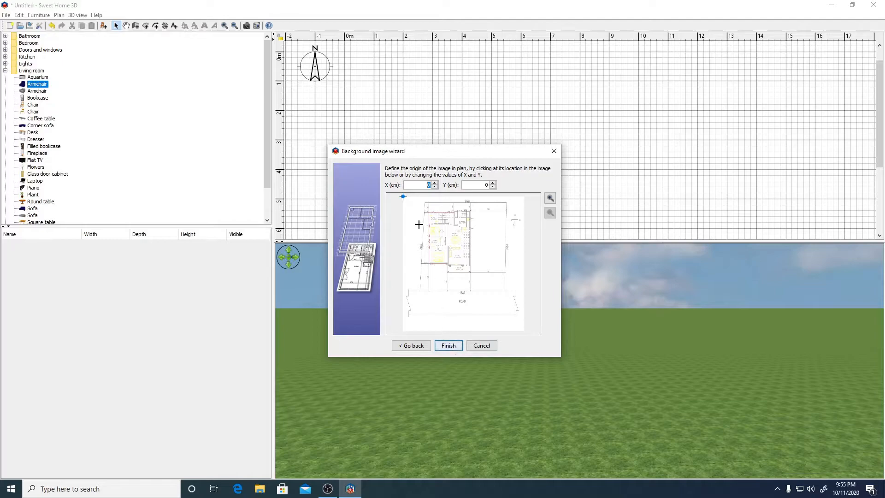
Place the image origin at the plot's upper-left corner and finish the background image import.
mouse_move(403, 197)
mouse_down()
mouse_move(496, 205)
mouse_move(506, 276)
mouse_move(424, 296)
mouse_move(425, 248)
mouse_up()
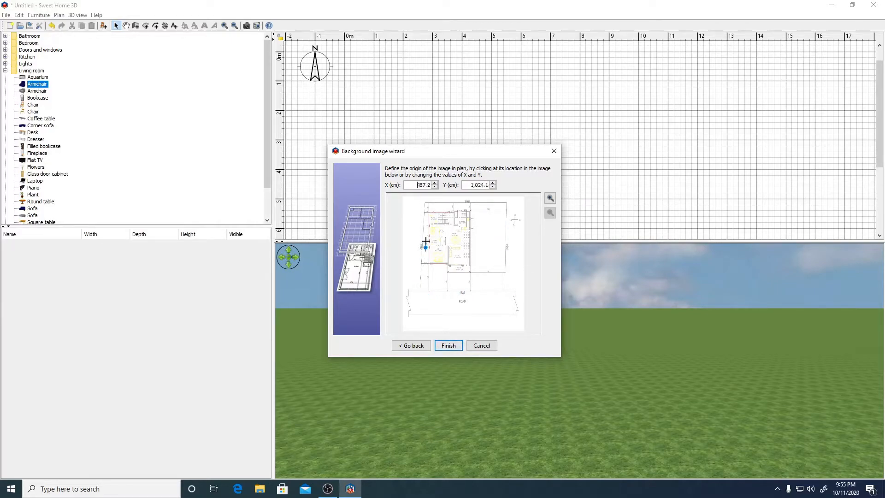
click(421, 202)
click(451, 349)
click(451, 347)
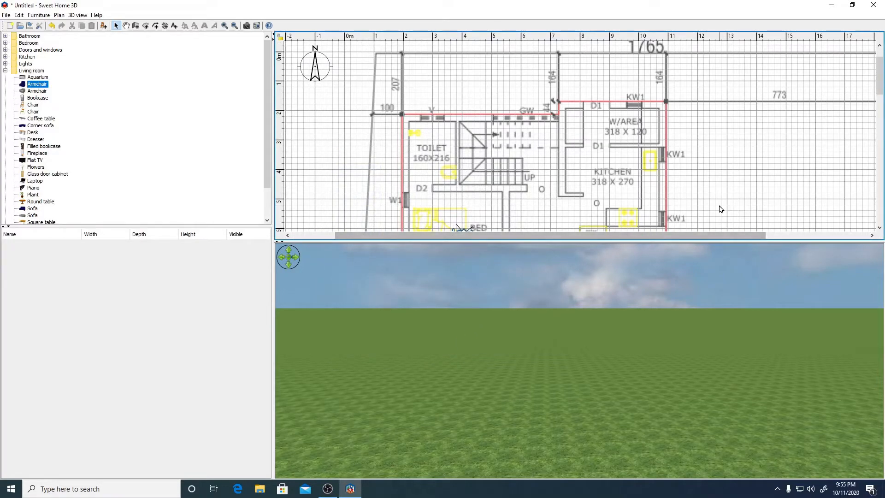
Enlarge the plan area above the 3D view and show the whole imported floor plan down to the road.
drag(711, 240, 711, 395)
scroll(709, 284, down, 5)
scroll(708, 284, down, 3)
scroll(707, 284, up, 5)
ctrl+scroll(698, 259, down, 2)
ctrl+scroll(710, 254, down, 3)
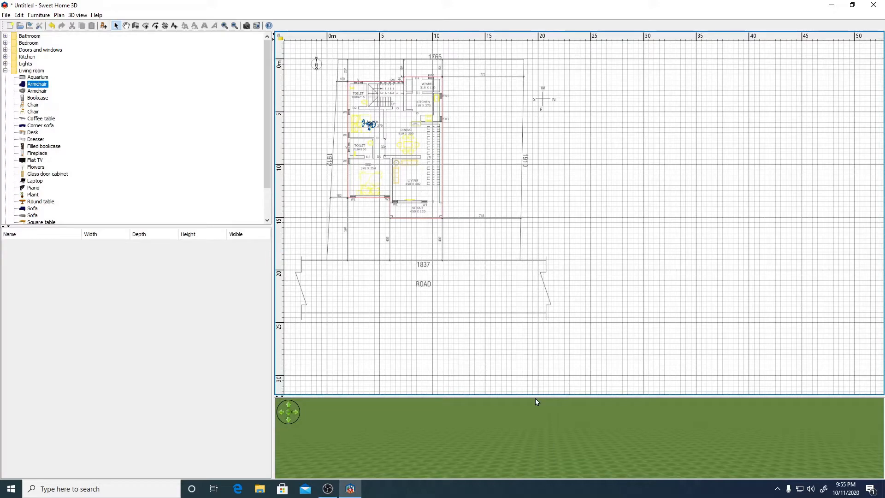
Rotate the plan's compass so that north points right, matching the orientation symbol on the floor-plan image.
ctrl+scroll(583, 295, up, 2)
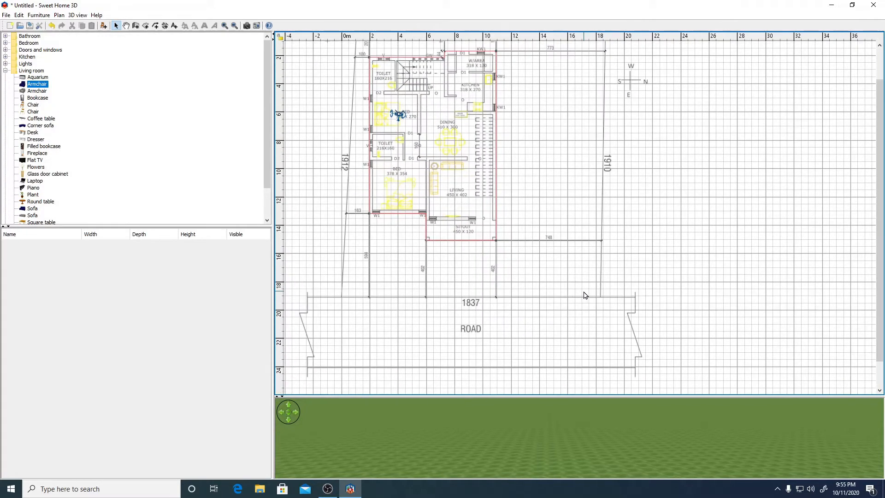
ctrl+scroll(584, 295, up, 4)
scroll(684, 271, up, 4)
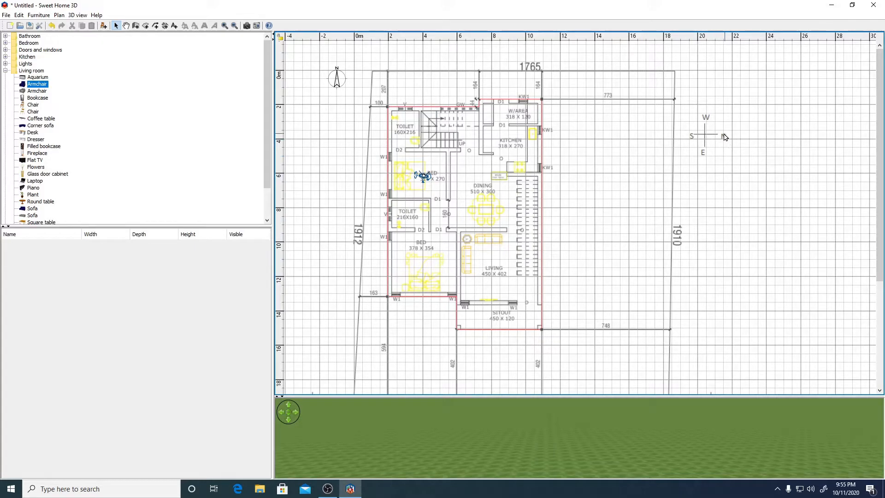
click(335, 88)
drag(336, 89, 324, 79)
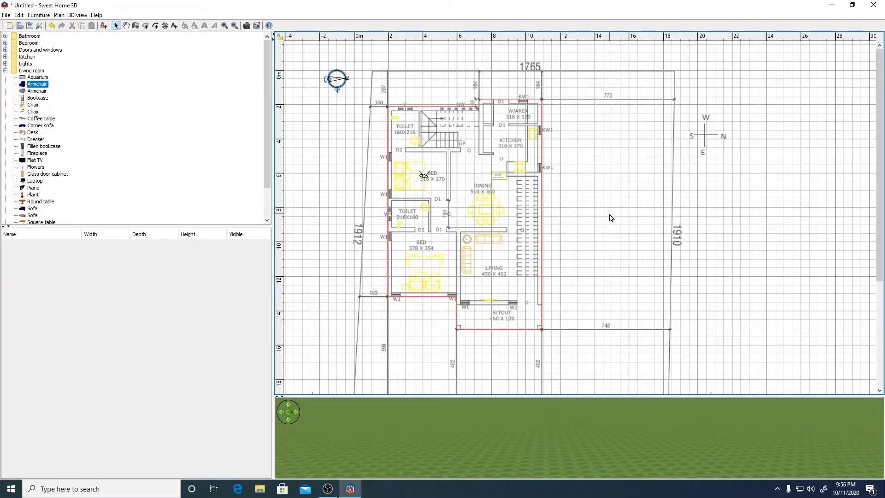
Draw 25 cm thick outer walls along the rear, from the toilet's corner about 545 cm past the stairs, stepping out to the work area's far corner.
ctrl+scroll(618, 237, up, 2)
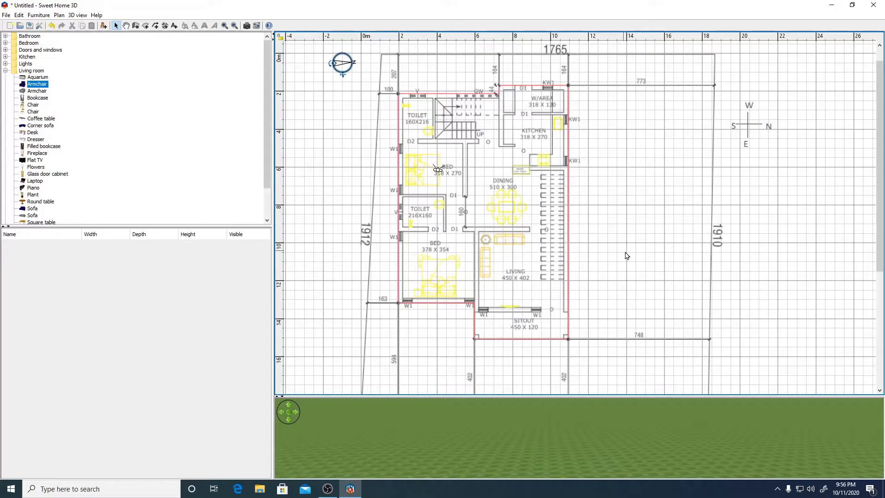
scroll(593, 267, up, 3)
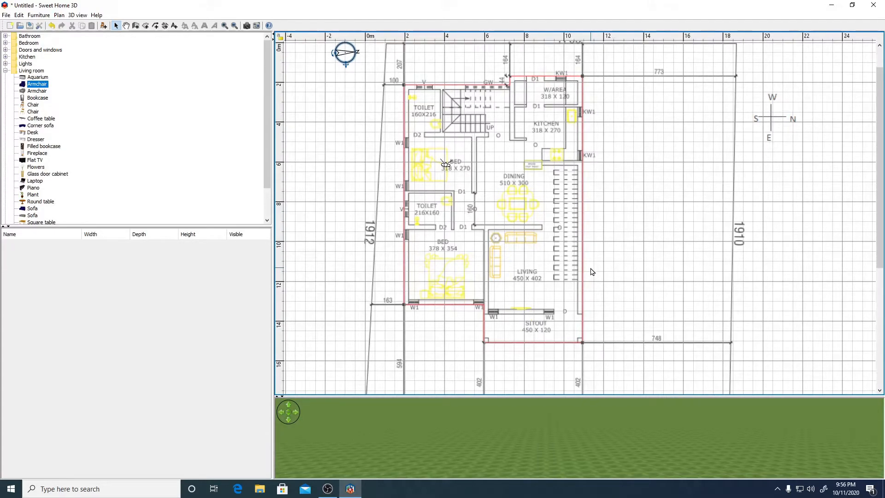
scroll(676, 266, up, 3)
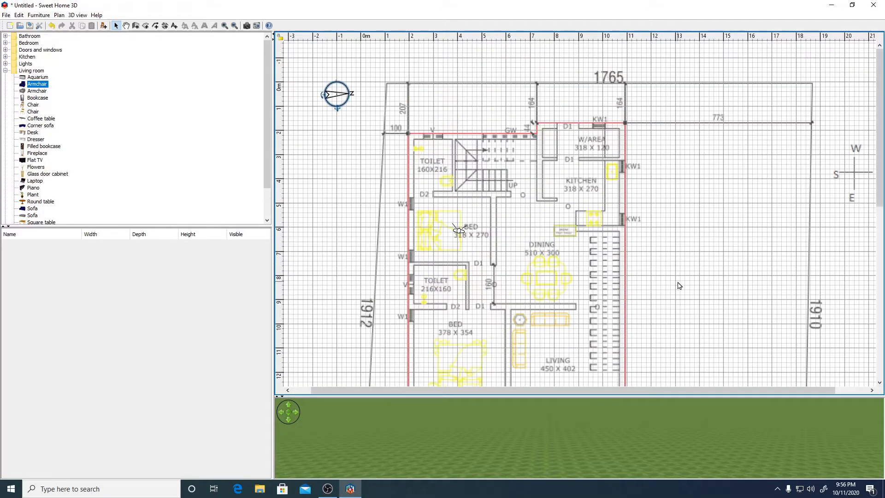
scroll(679, 286, left, 1)
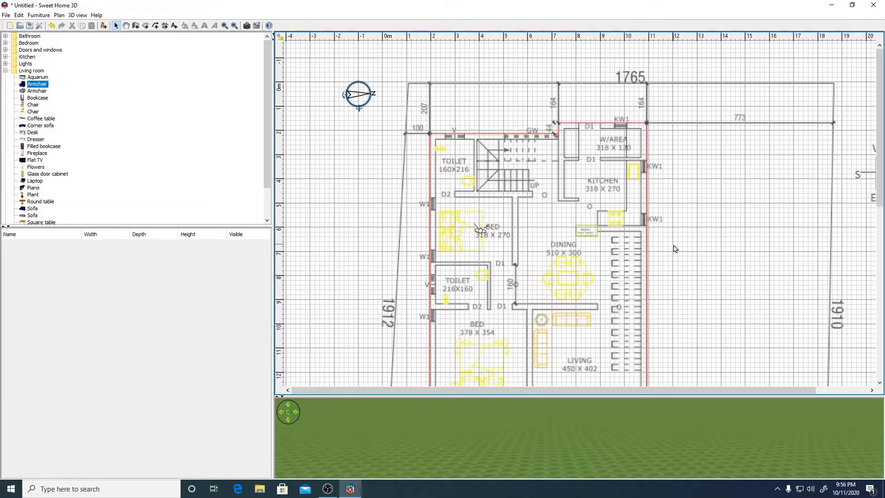
scroll(736, 267, up, 2)
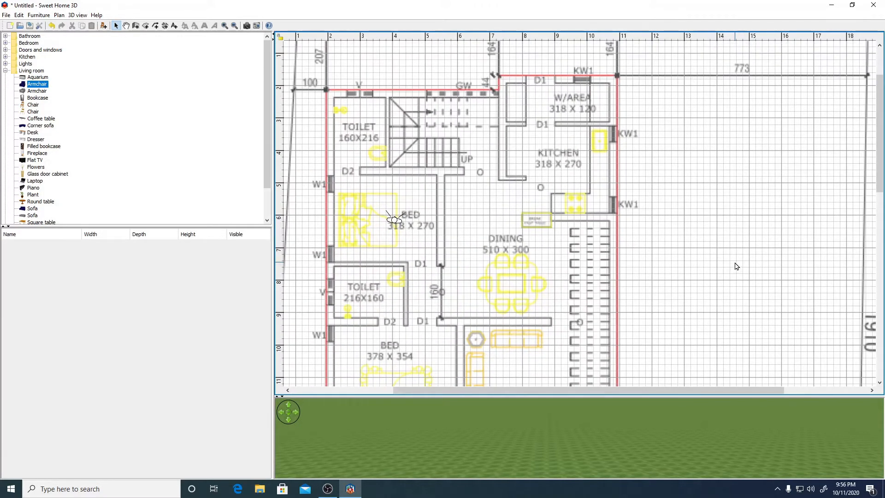
drag(519, 391, 487, 399)
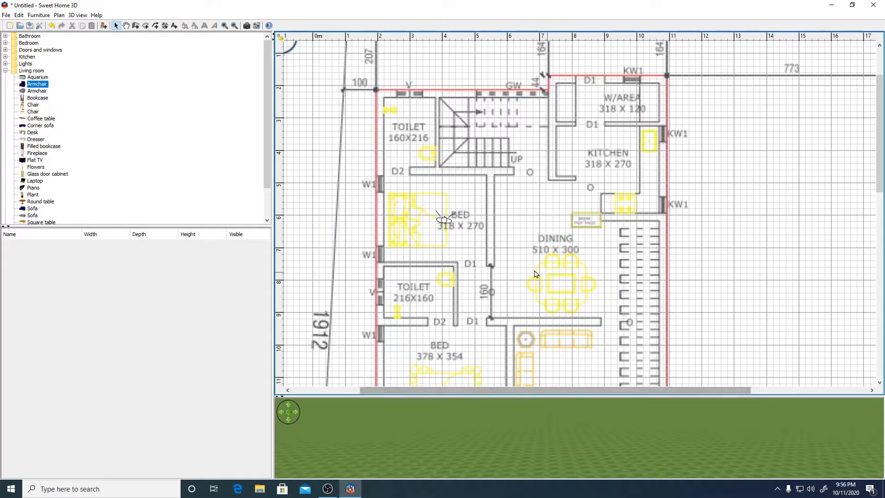
click(135, 26)
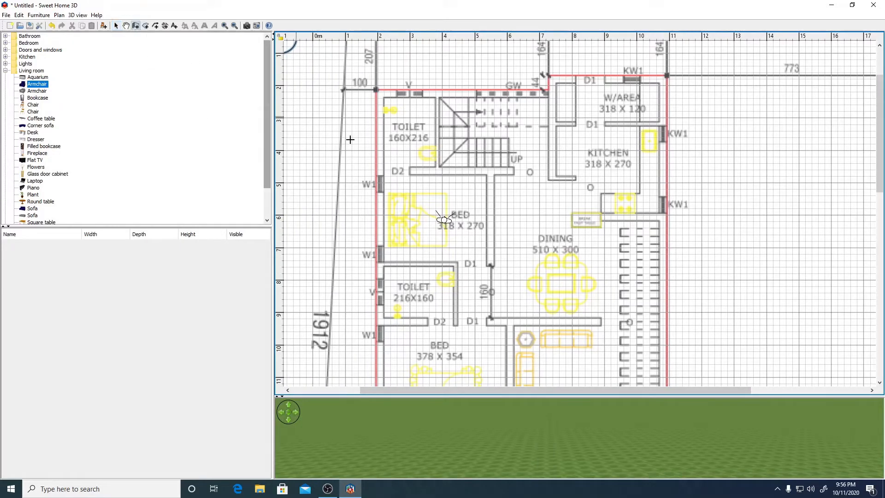
click(376, 94)
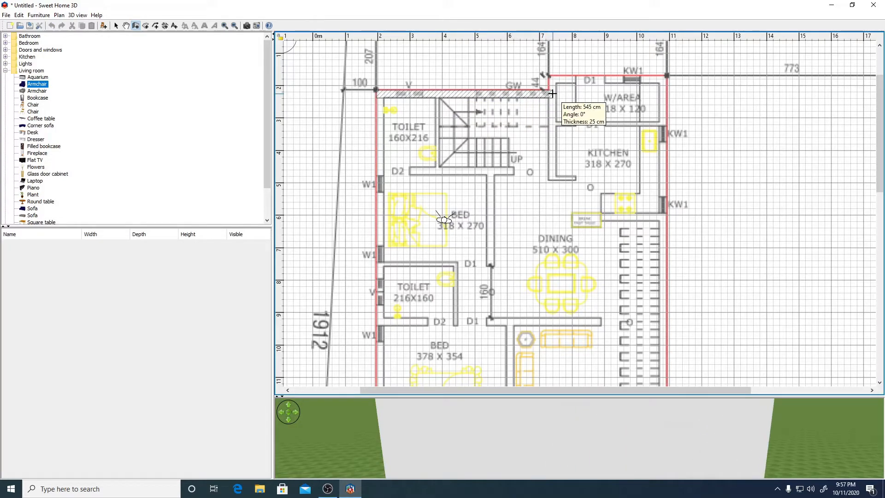
click(552, 94)
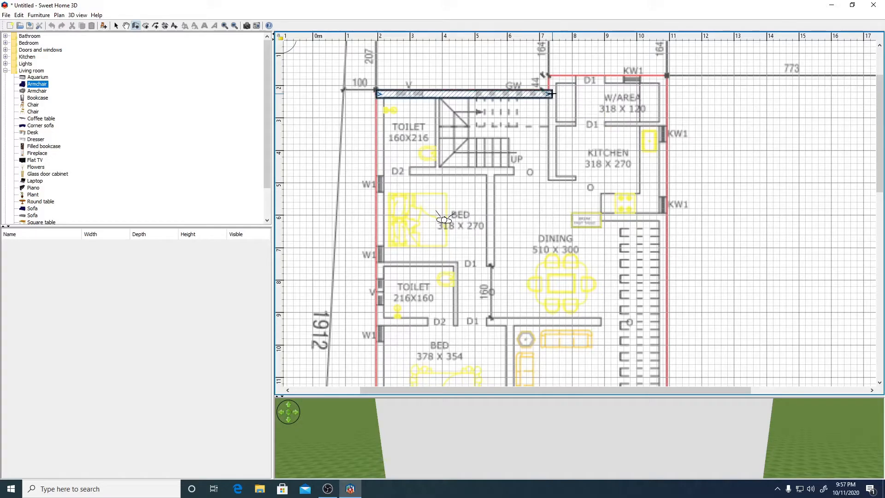
click(551, 77)
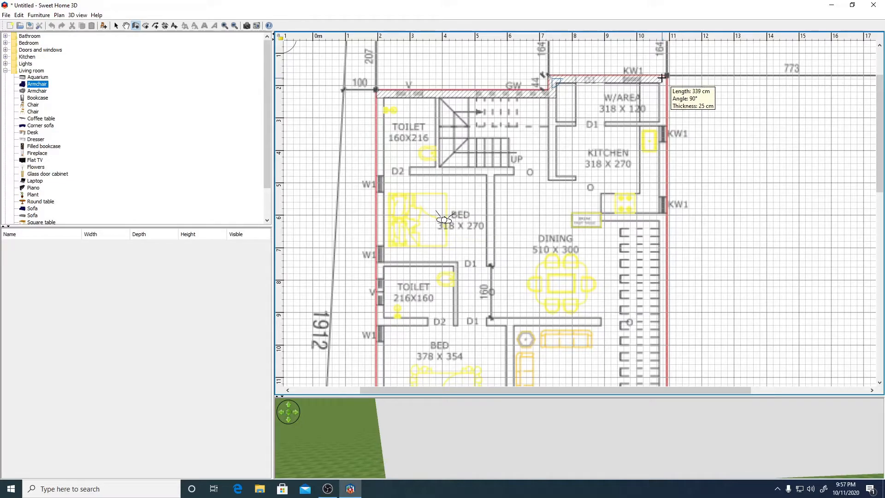
click(666, 76)
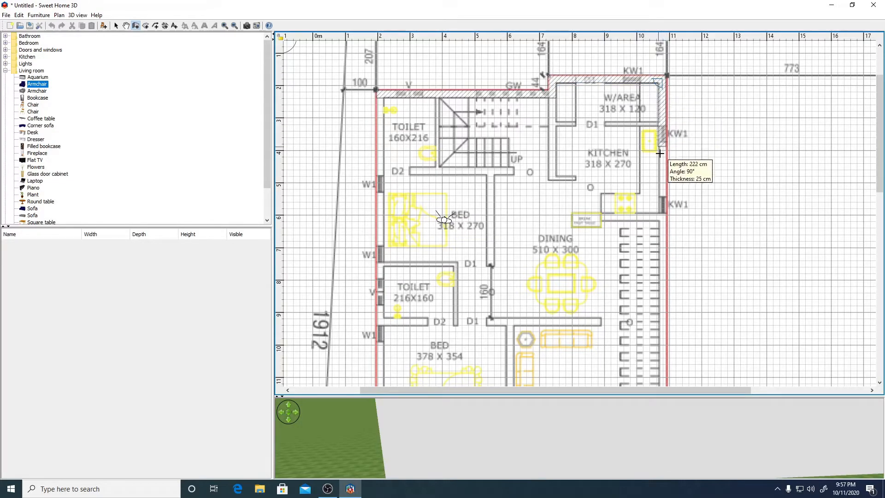
Continue the outer walls down the kitchen and stair side to the sitout, and across the front of the living room.
scroll(663, 184, down, 5)
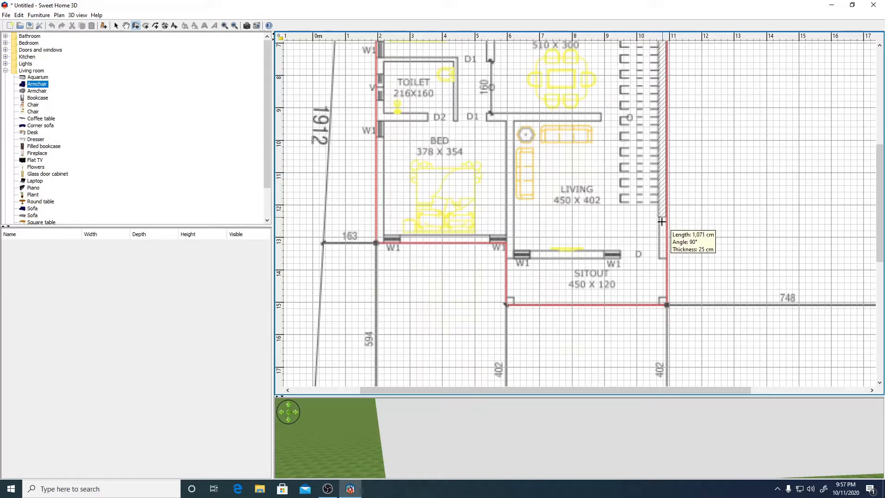
double_click(662, 253)
click(662, 253)
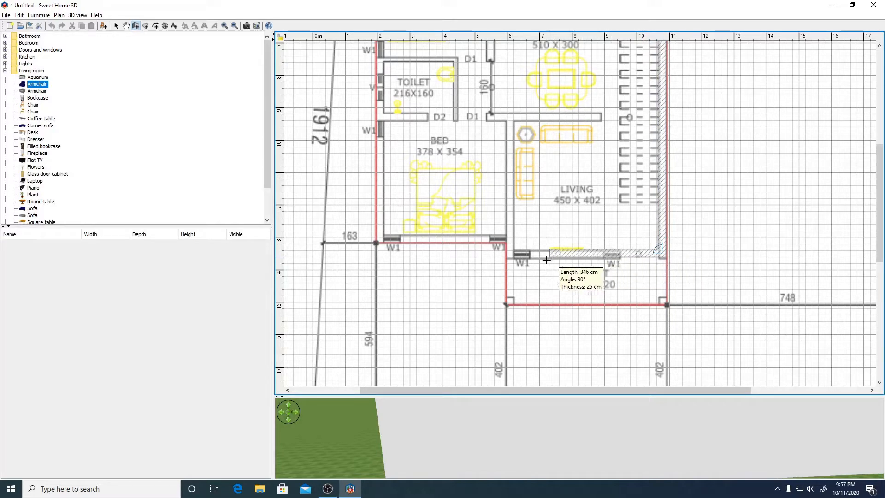
click(510, 257)
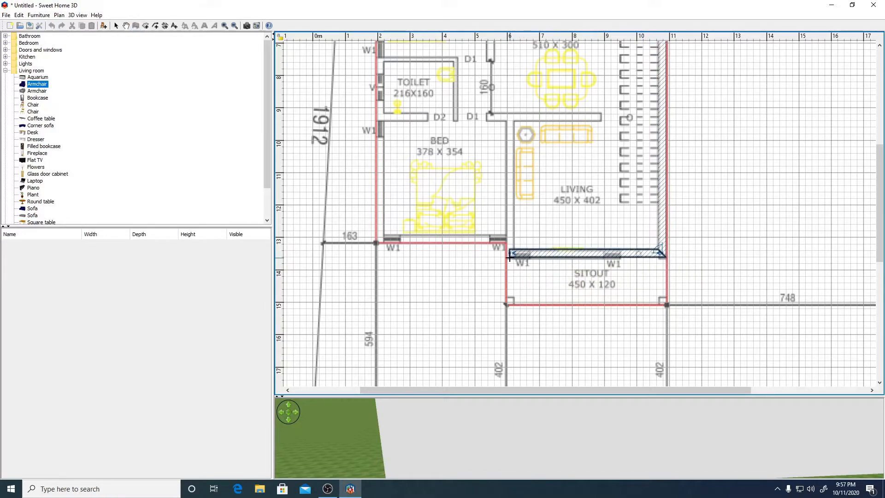
Continue the walls up the front step, along the front bedroom and back along its outer side, closing the outline at the starting corner.
click(511, 238)
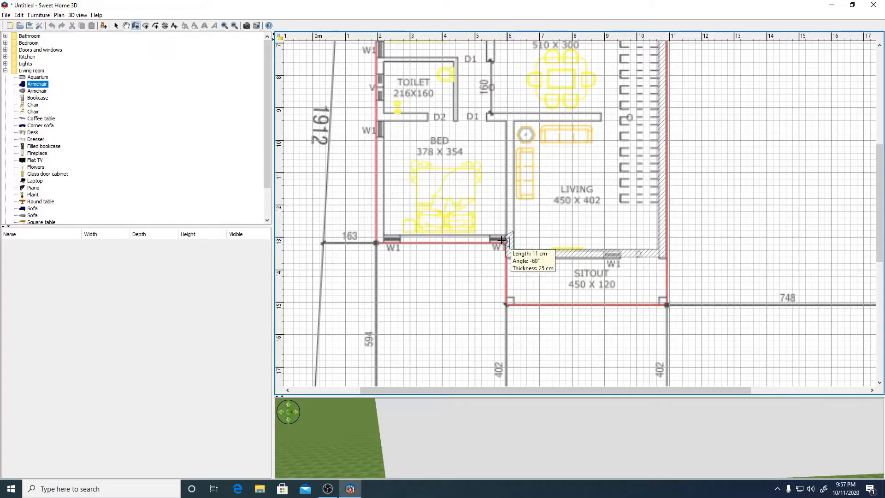
click(375, 239)
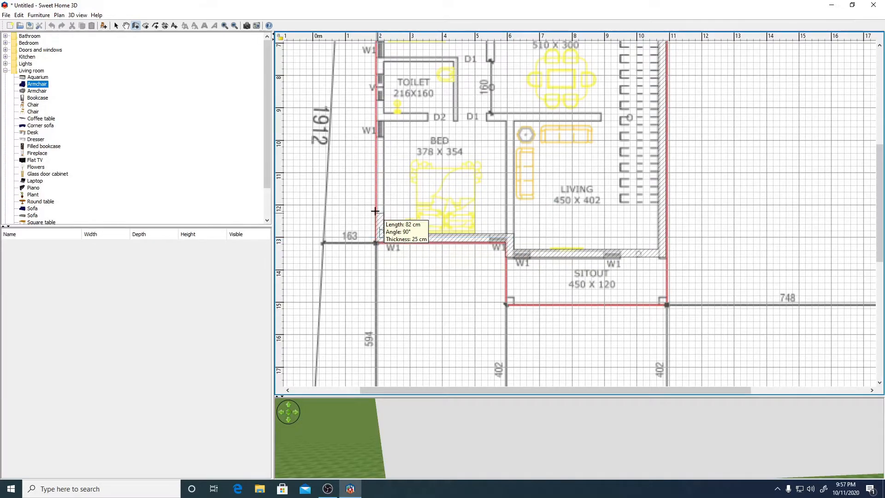
scroll(375, 216, up, 5)
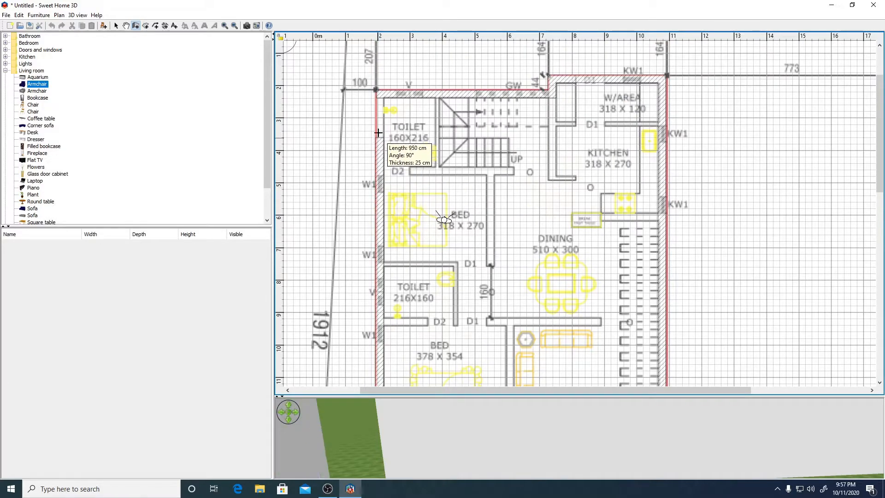
double_click(378, 95)
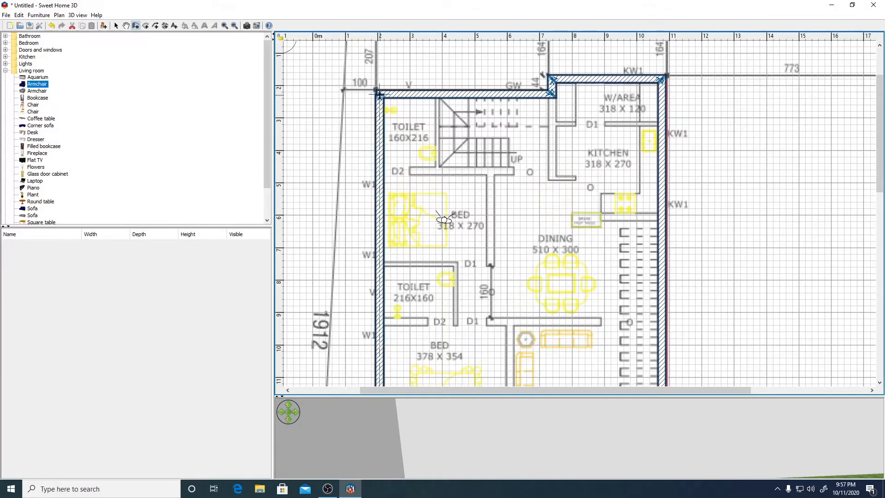
Enlarge the 3D view and move the virtual visitor backward through the house to view the drawn walls.
scroll(527, 199, down, 3)
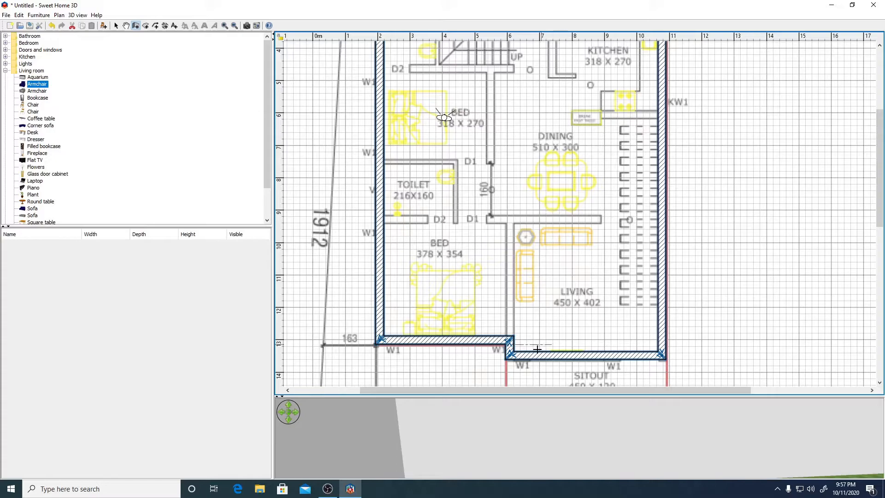
drag(527, 397, 529, 228)
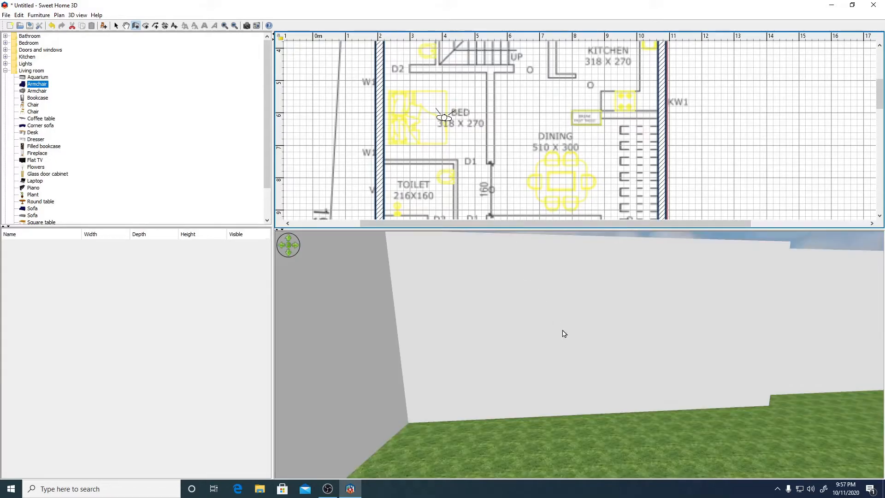
scroll(666, 377, down, 20)
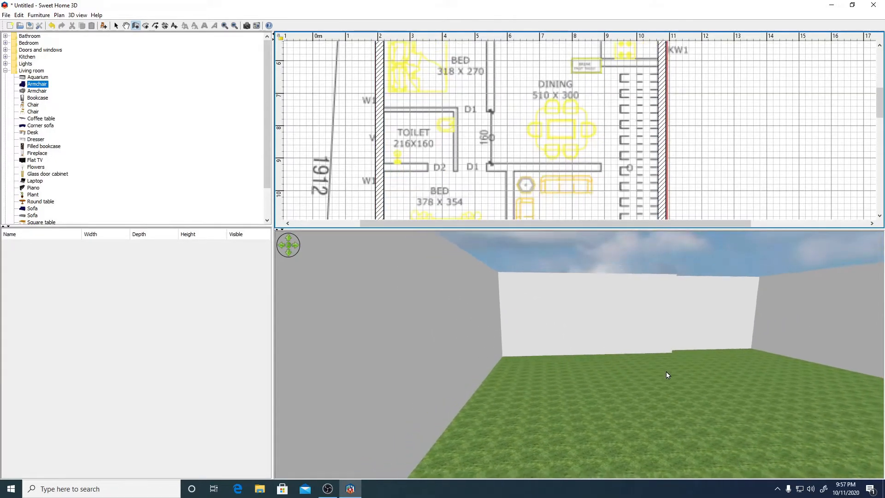
scroll(667, 367, down, 10)
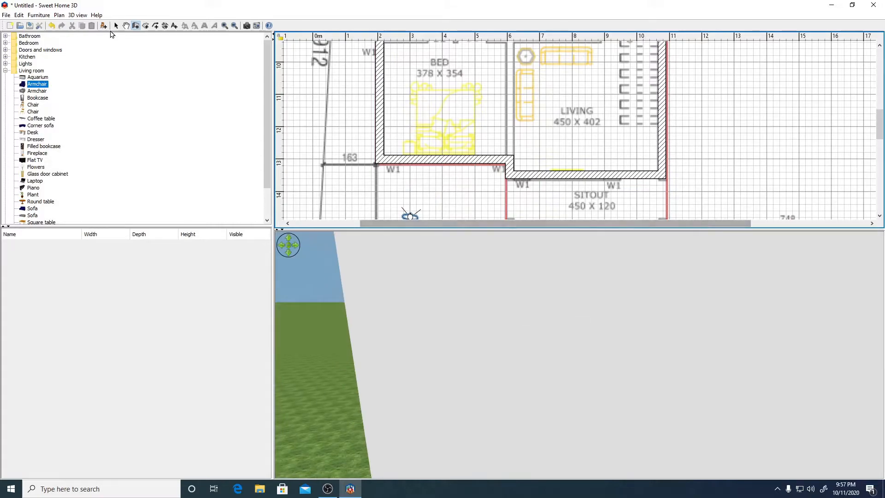
Switch the 3D view to aerial view to look at the outer walls from above.
click(74, 15)
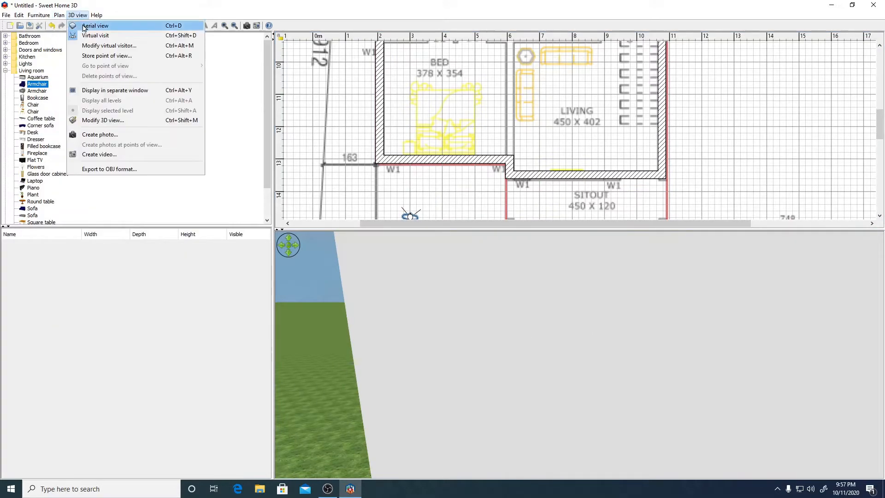
click(84, 26)
scroll(570, 368, down, 10)
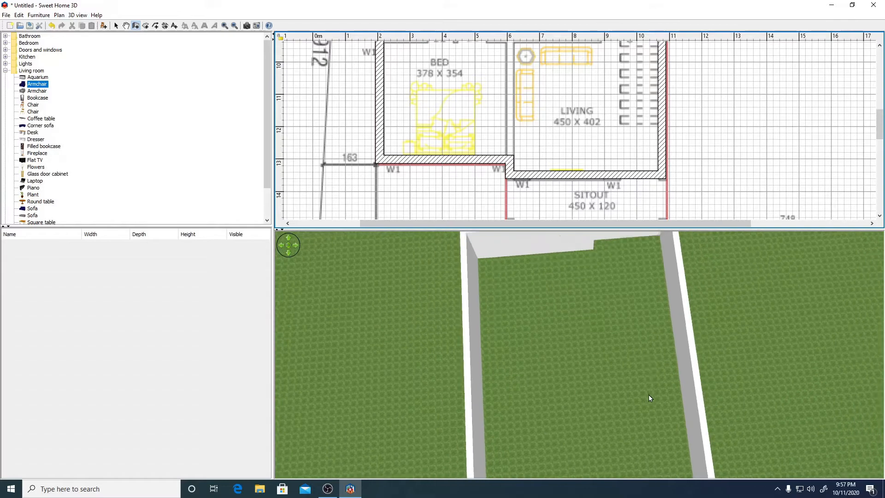
Trace the 25 cm thick wall from the inner corner of the rear step down between the staircase and the kitchen.
drag(649, 413, 772, 369)
drag(576, 395, 451, 406)
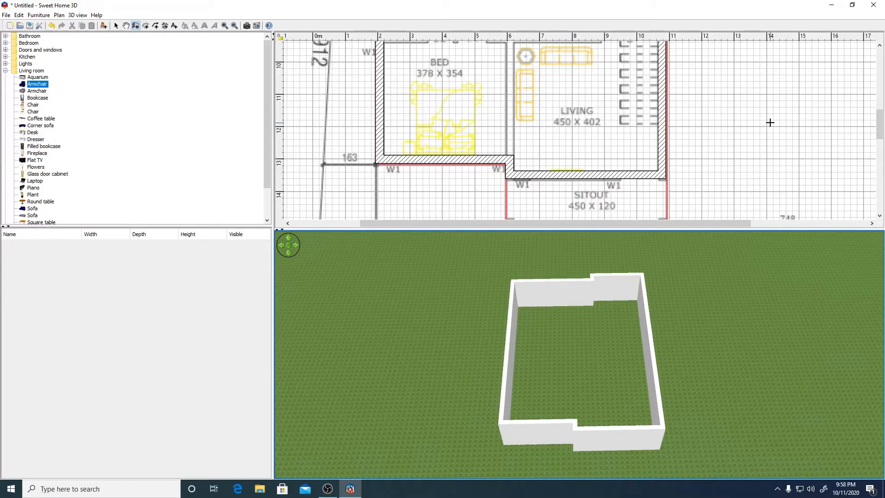
scroll(762, 135, right, 3)
drag(594, 224, 497, 237)
scroll(681, 163, right, 3)
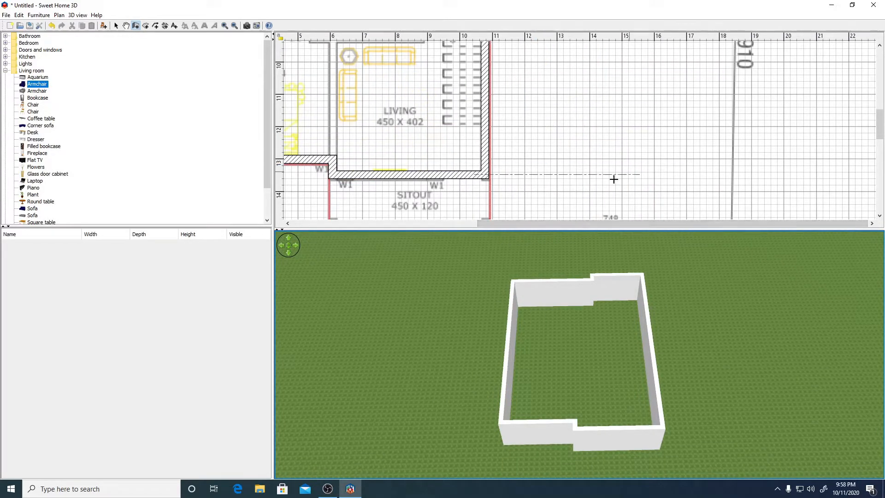
drag(574, 225, 487, 225)
drag(882, 139, 881, 94)
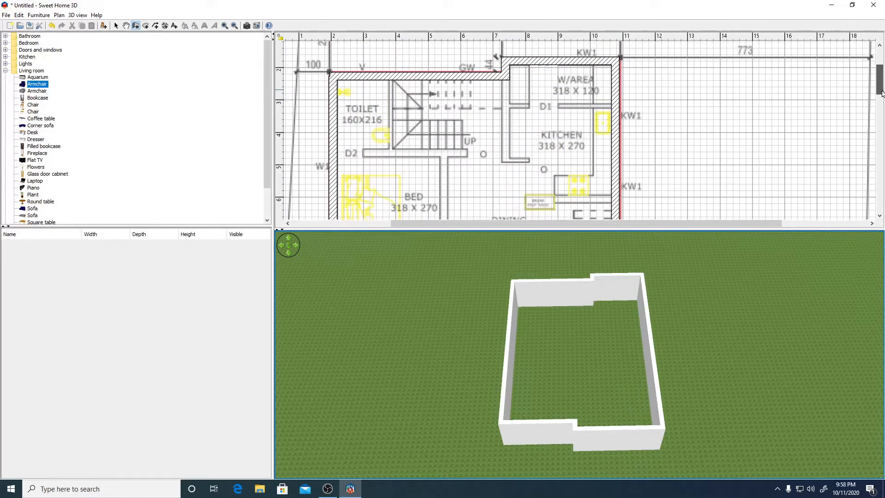
click(506, 79)
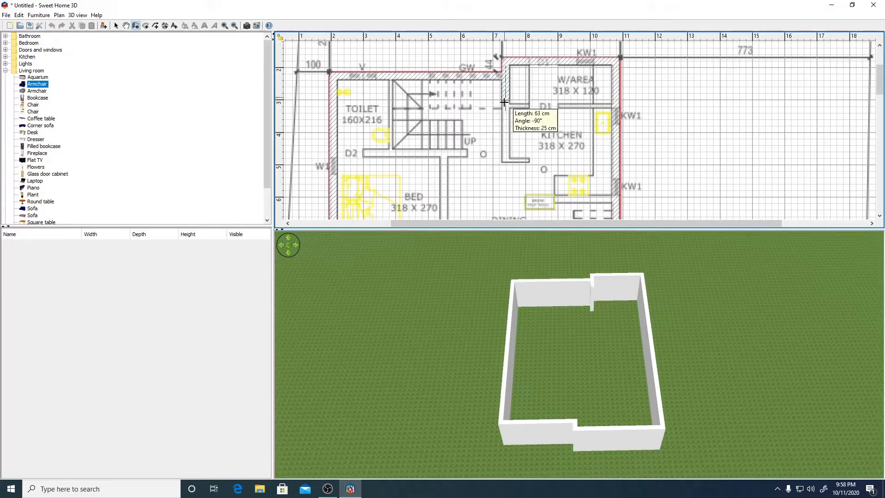
double_click(506, 158)
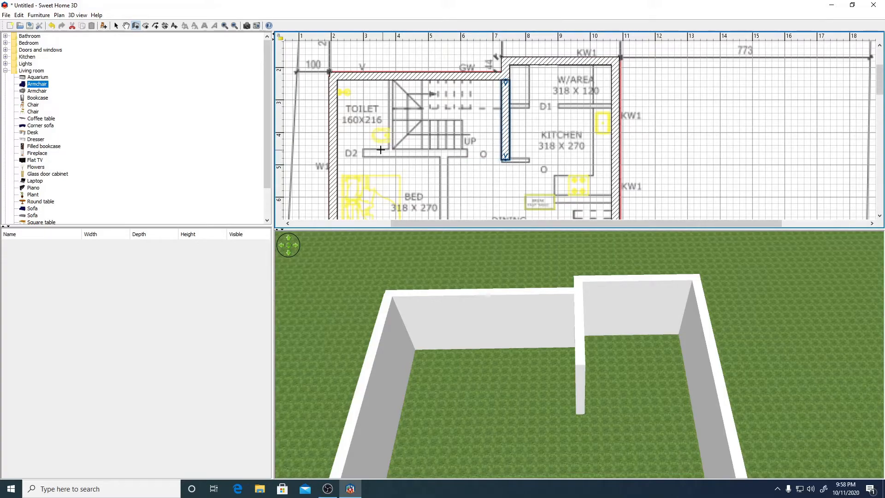
Trace the wall below the rear toilet and stairs, and the wall running down from it between the rear bedroom and dining.
click(364, 152)
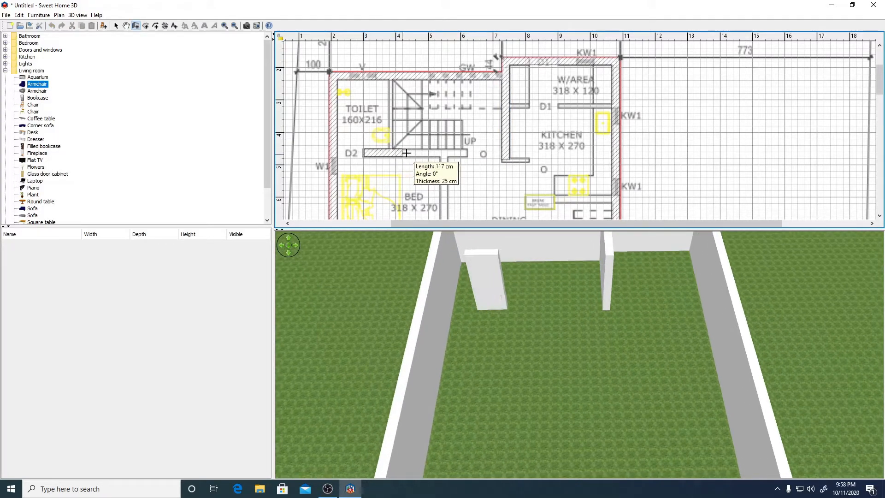
double_click(464, 153)
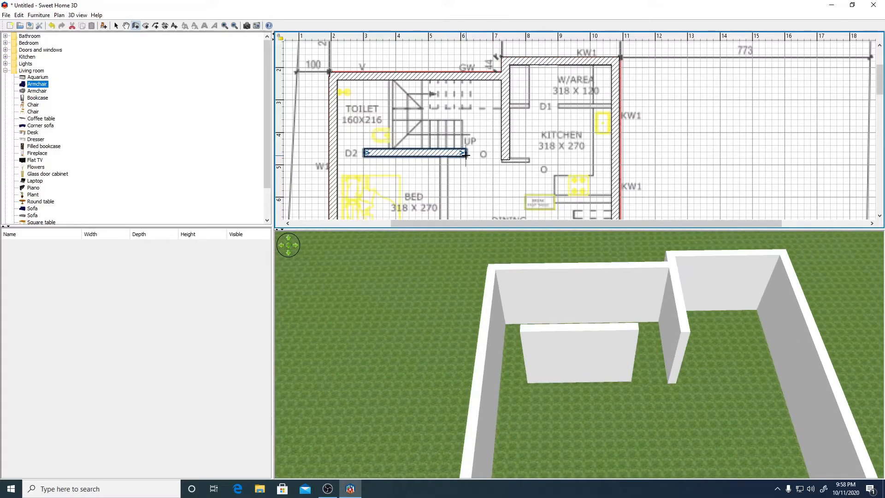
scroll(448, 125, down, 3)
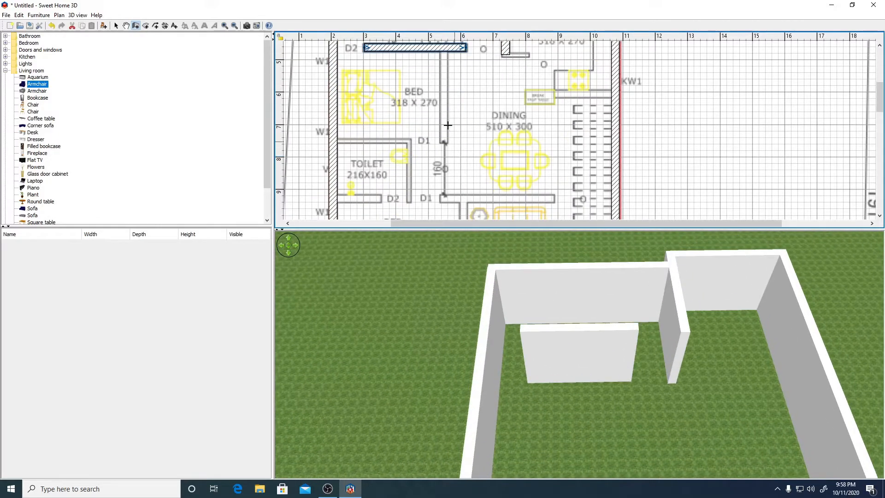
click(444, 48)
double_click(445, 142)
Trace the cross wall from the outer wall above the front bedroom to the dining side, and the wall between that bedroom and the living room.
scroll(447, 142, down, 3)
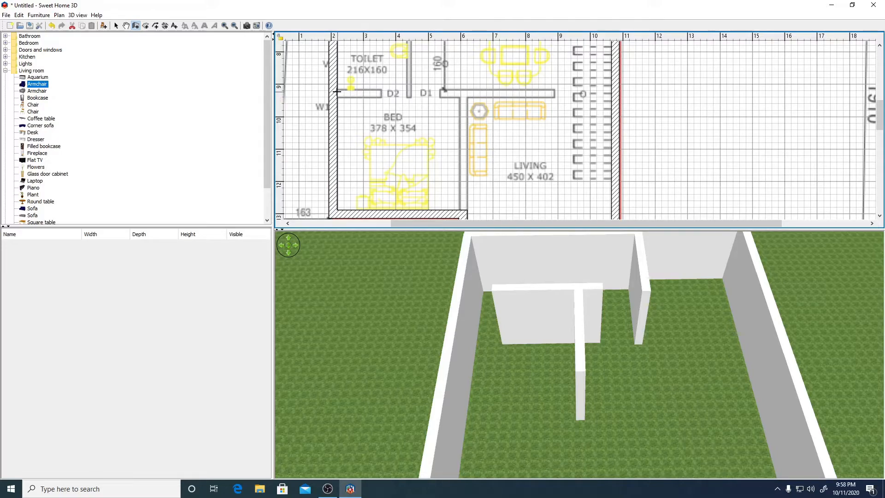
click(335, 94)
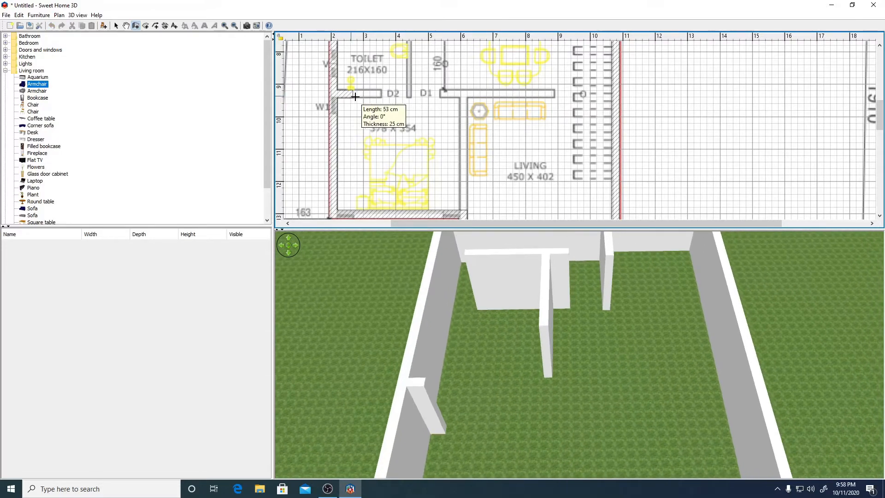
double_click(555, 94)
click(465, 96)
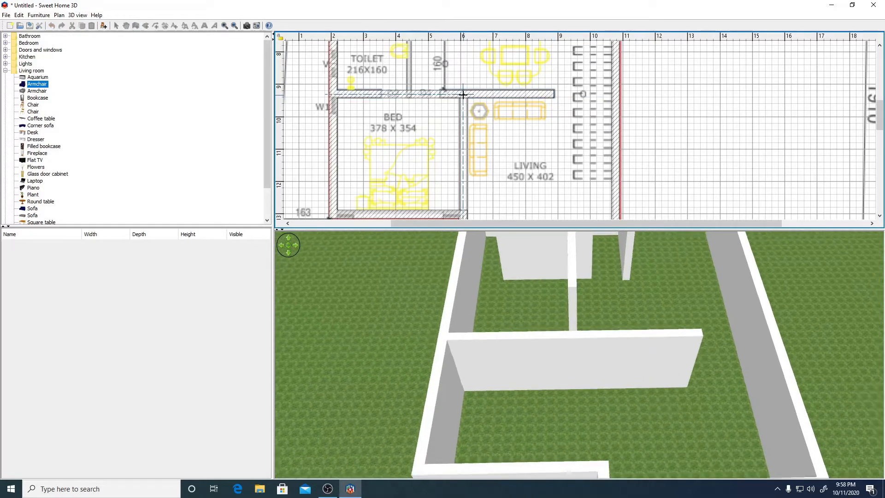
click(466, 209)
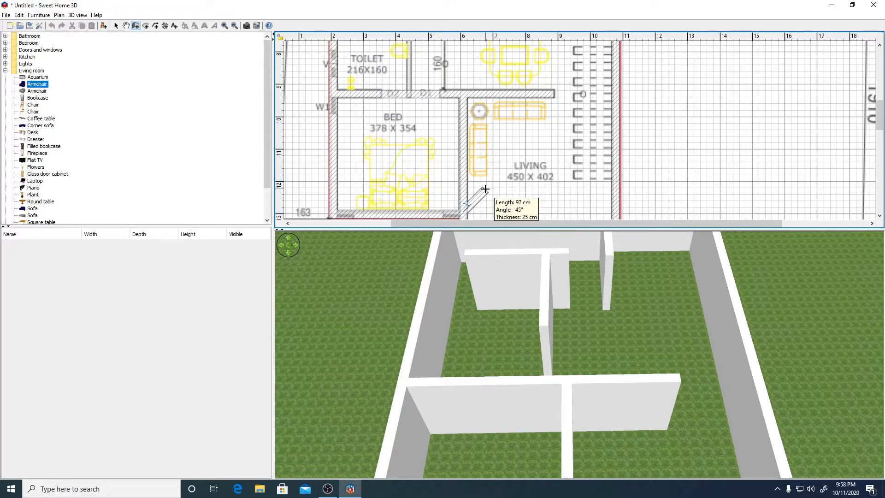
double_click(471, 201)
Trace the short wall between kitchen and dining, starting at the outer wall and ending beside the stove counter.
scroll(479, 196, down, 2)
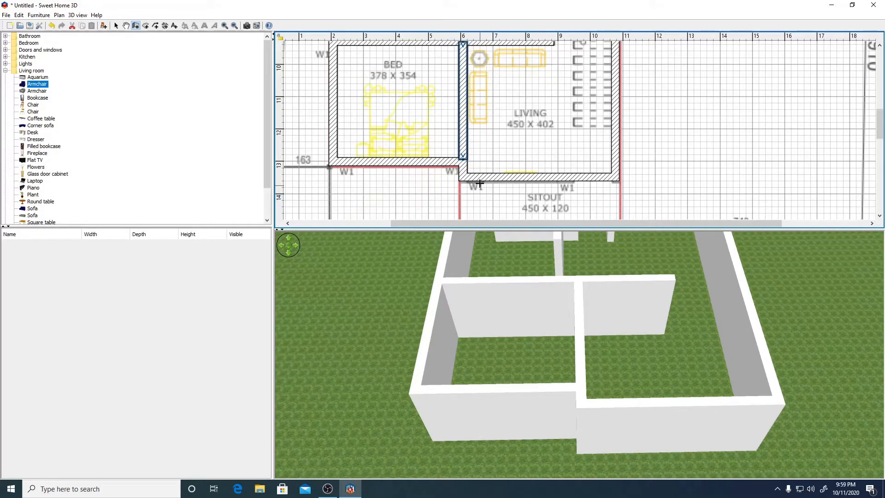
scroll(479, 184, up, 10)
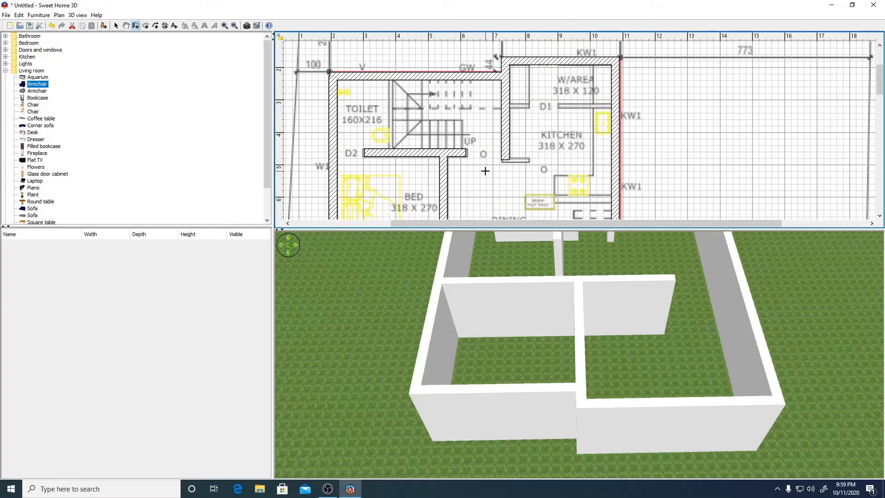
scroll(485, 171, down, 2)
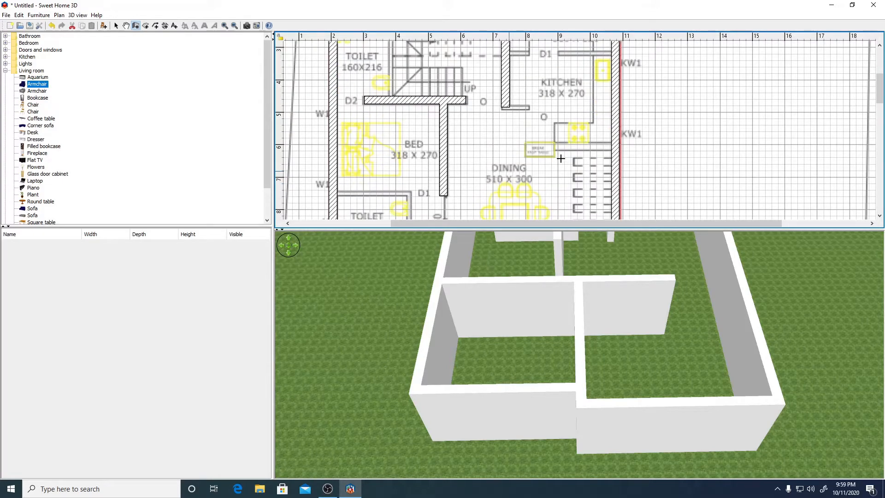
click(612, 145)
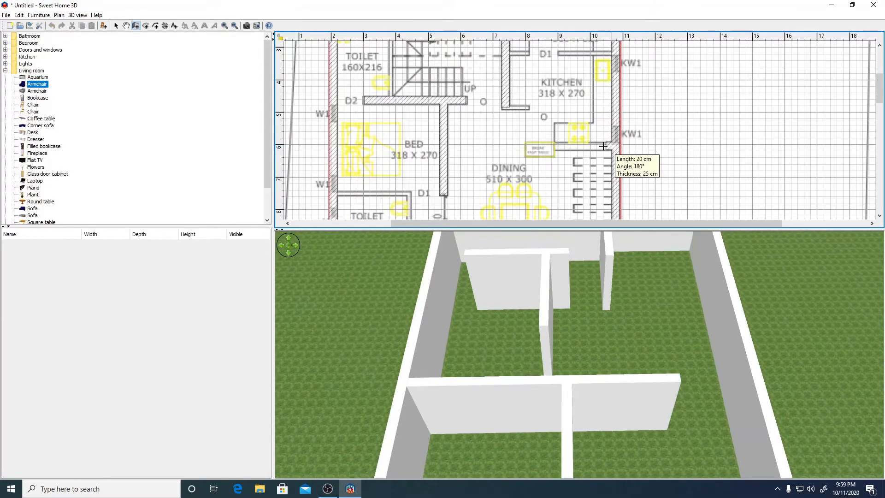
double_click(556, 145)
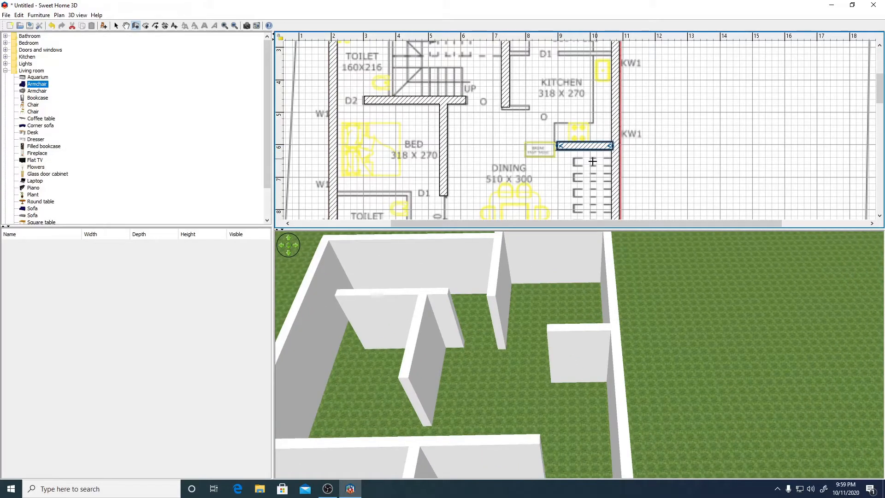
Set the default thickness for new walls to 12 cm in the preferences.
scroll(463, 164, down, 4)
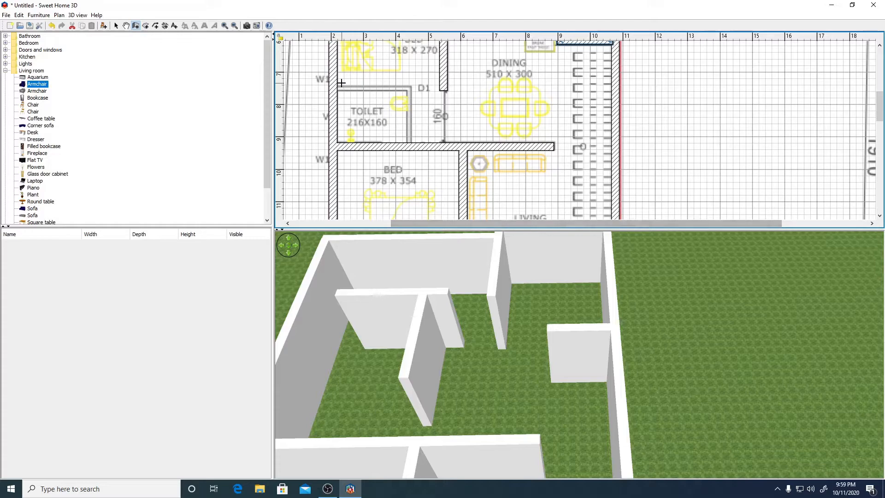
scroll(539, 146, up, 6)
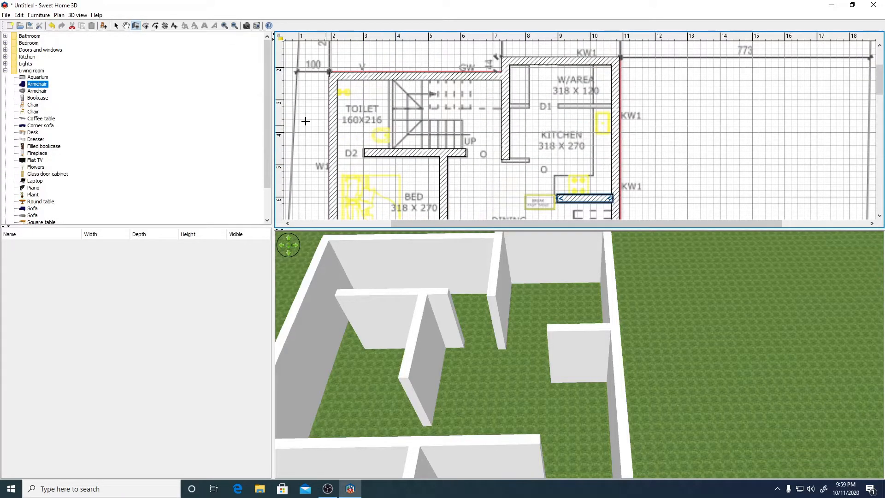
click(6, 15)
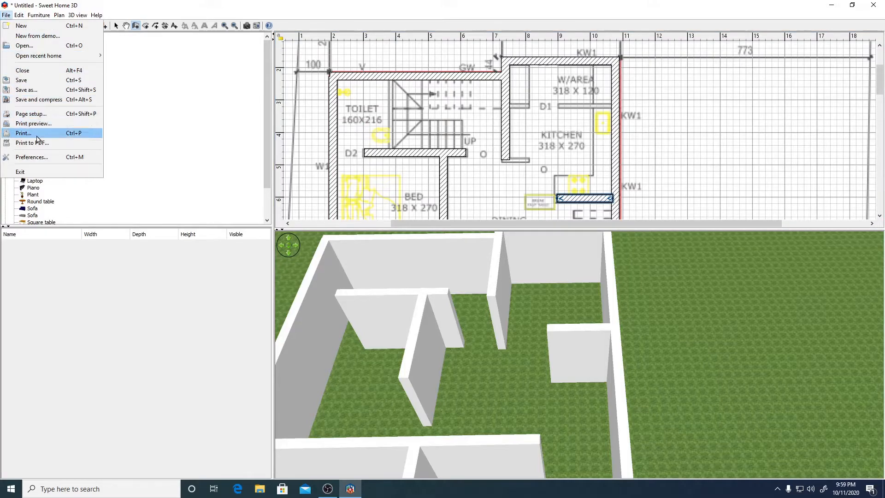
click(31, 157)
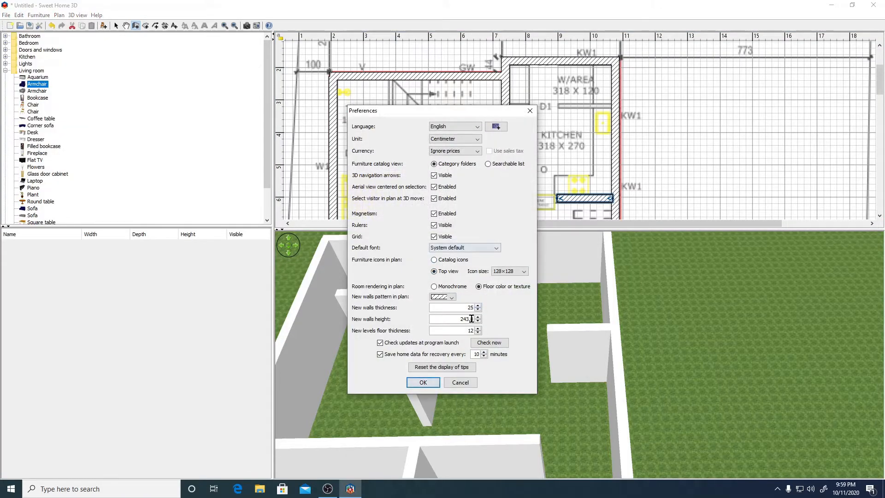
double_click(473, 307)
text(12)
click(422, 383)
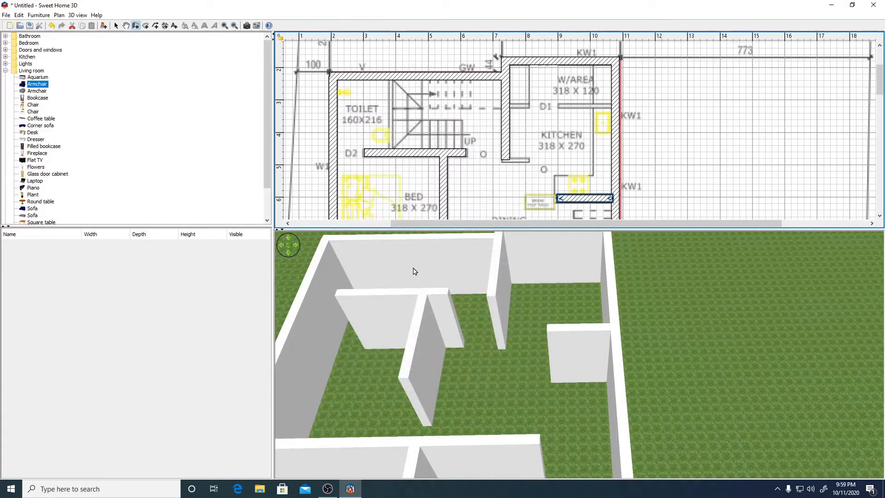
Trace the 12 cm partition between the rear toilet and stairs, and the two partitions enclosing the toilet between the bedrooms.
click(391, 78)
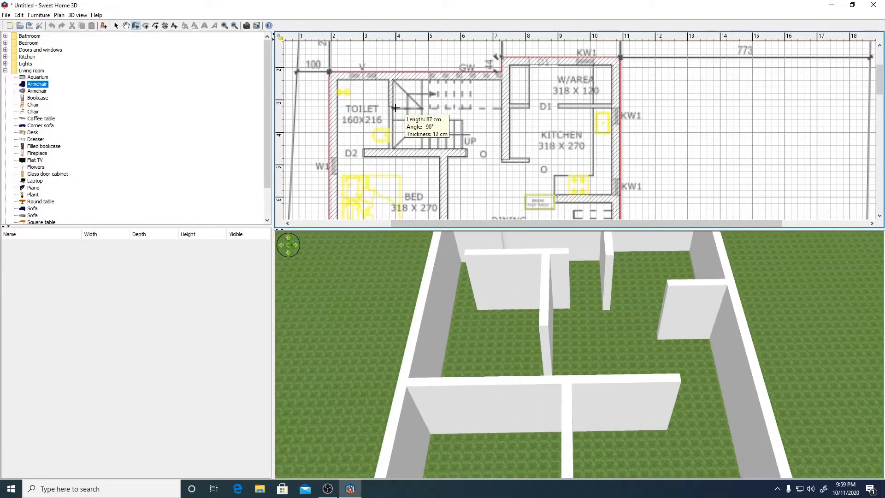
double_click(393, 149)
scroll(394, 150, down, 5)
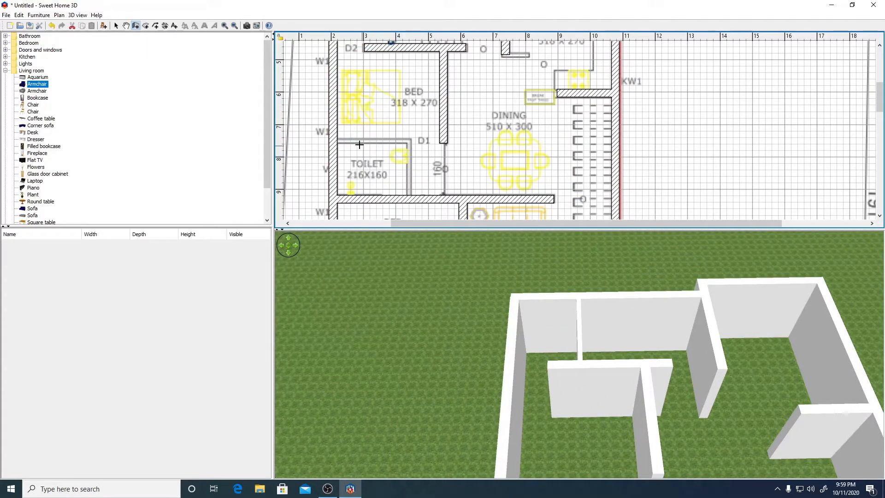
click(335, 141)
click(408, 141)
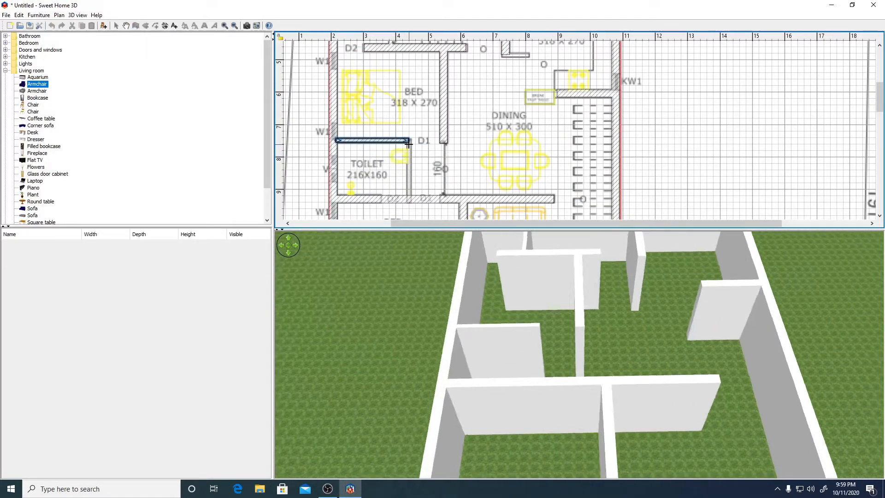
double_click(413, 199)
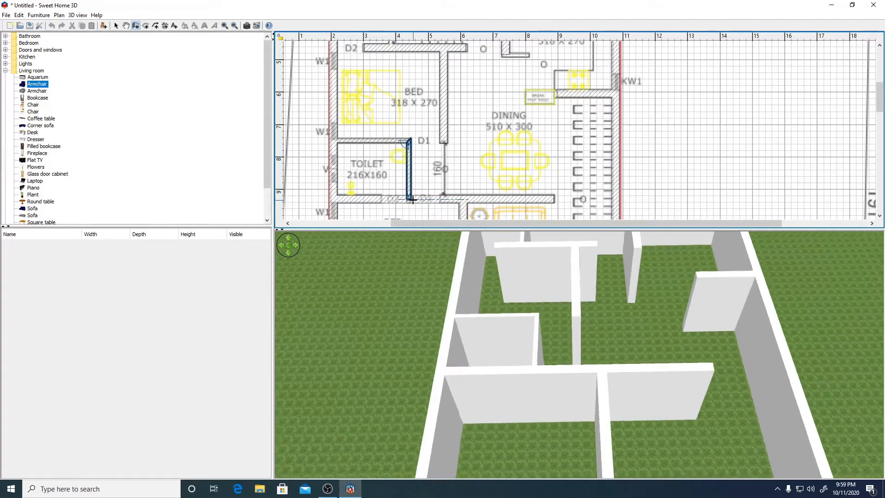
Trace a 12 cm partition between the work area and the kitchen, from the outer wall to the staircase wall.
scroll(412, 199, down, 3)
scroll(546, 168, up, 9)
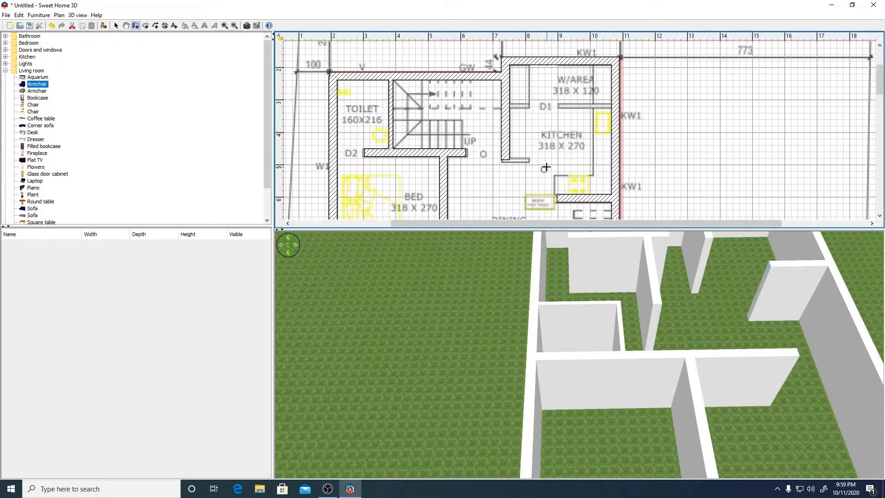
click(613, 103)
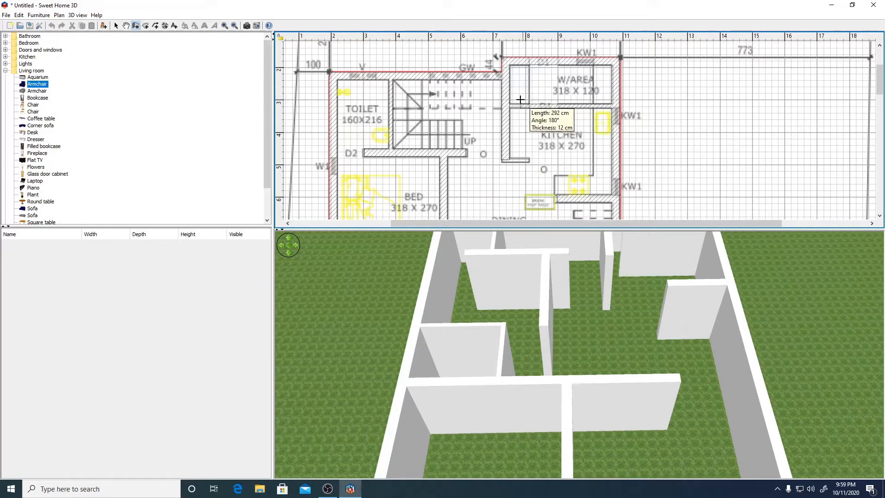
double_click(506, 105)
Trace a 12 cm thick stub wall about 63 cm long from the lower end of the staircase wall toward the kitchen opening.
scroll(567, 117, down, 3)
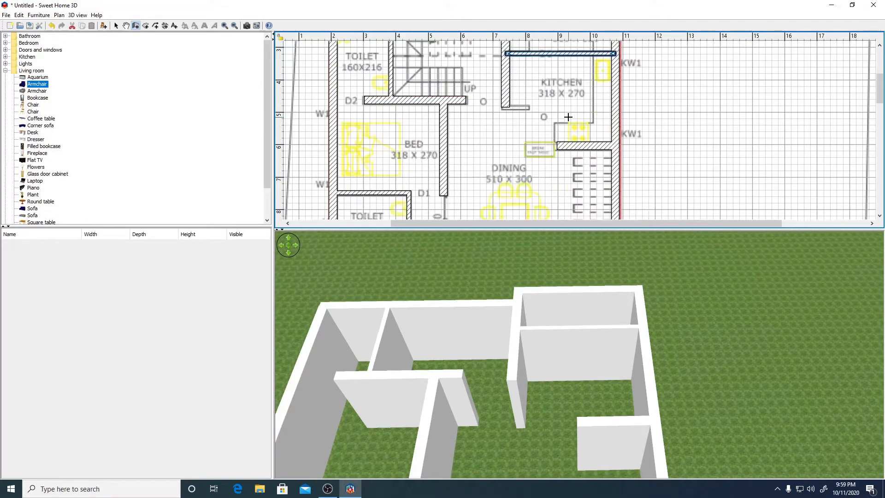
scroll(568, 117, down, 3)
scroll(524, 110, up, 3)
click(508, 106)
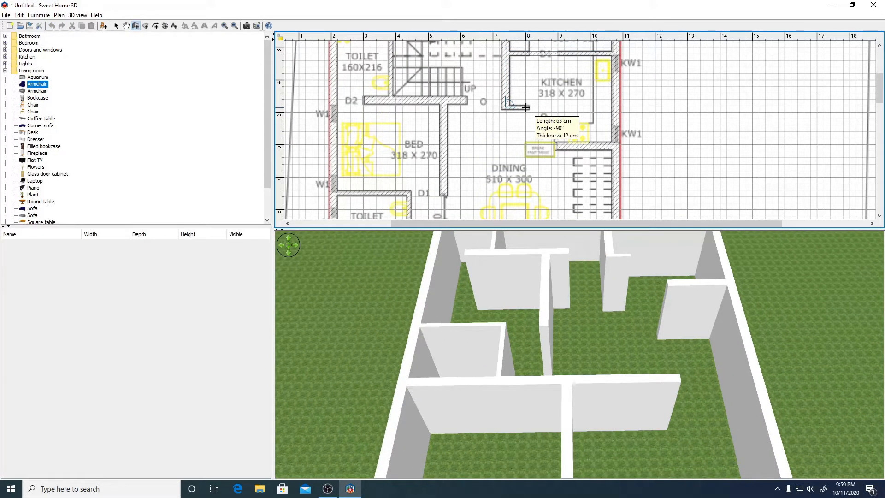
double_click(526, 108)
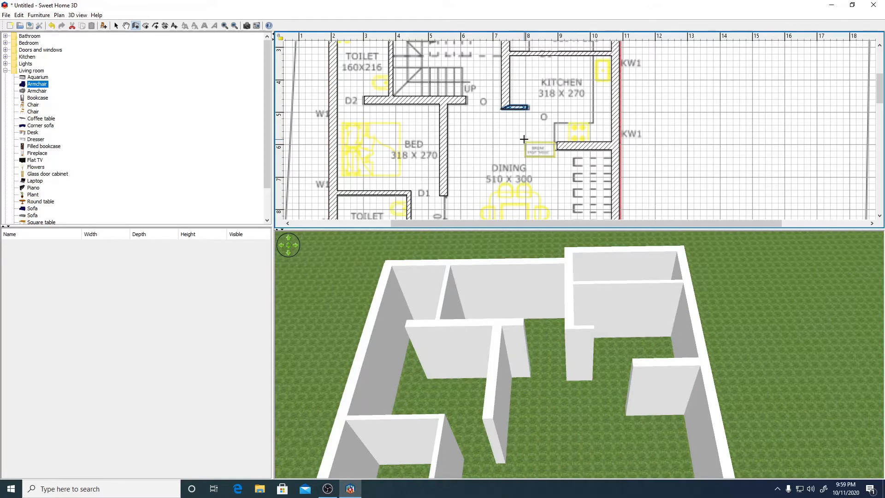
Examine the traced interior walls in the 3D aerial view and look over the floor plan from the sitout to the dining area.
scroll(524, 139, down, 12)
scroll(540, 139, down, 9)
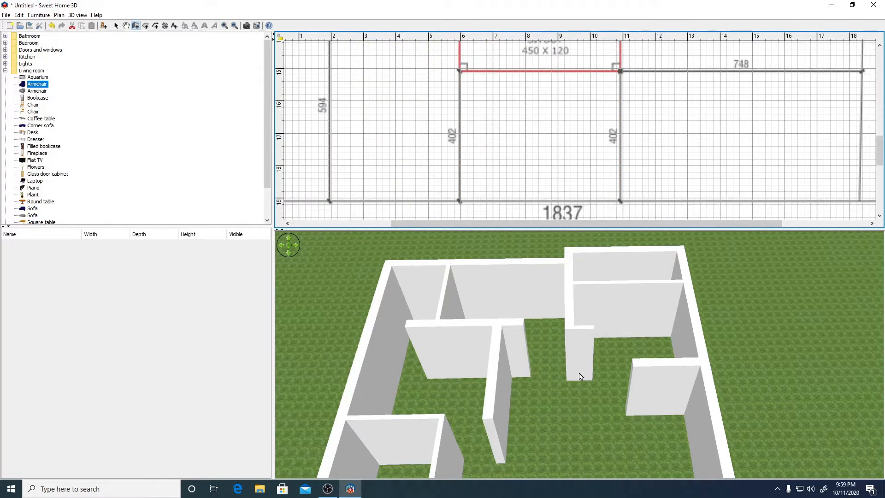
scroll(576, 139, up, 12)
scroll(576, 139, down, 6)
scroll(594, 361, down, 10)
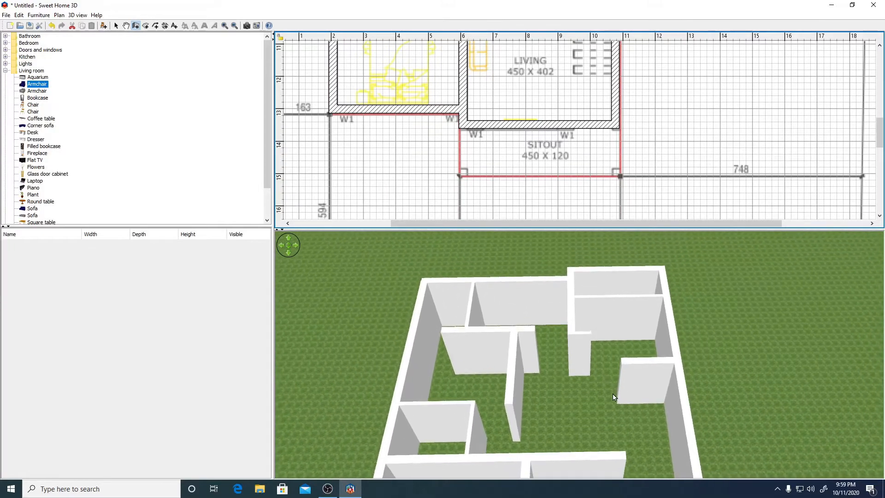
scroll(612, 419, down, 4)
scroll(646, 411, down, 2)
drag(646, 412, 667, 449)
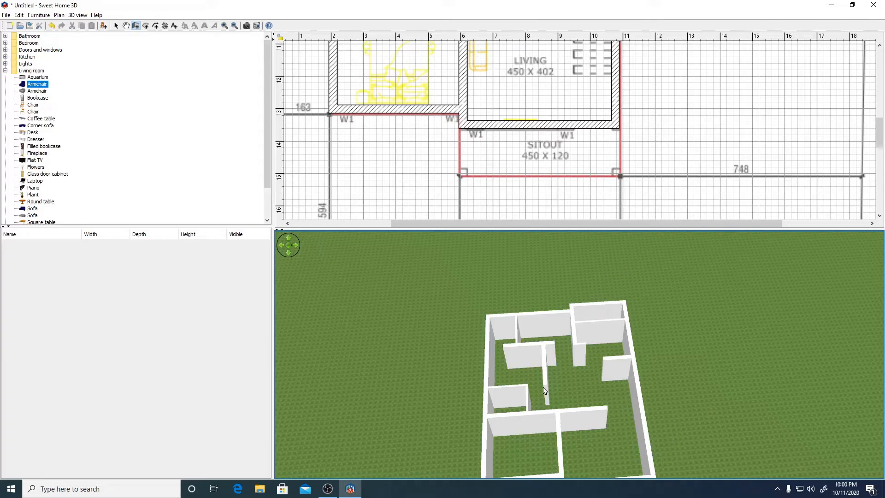
scroll(580, 128, up, 5)
scroll(568, 168, up, 2)
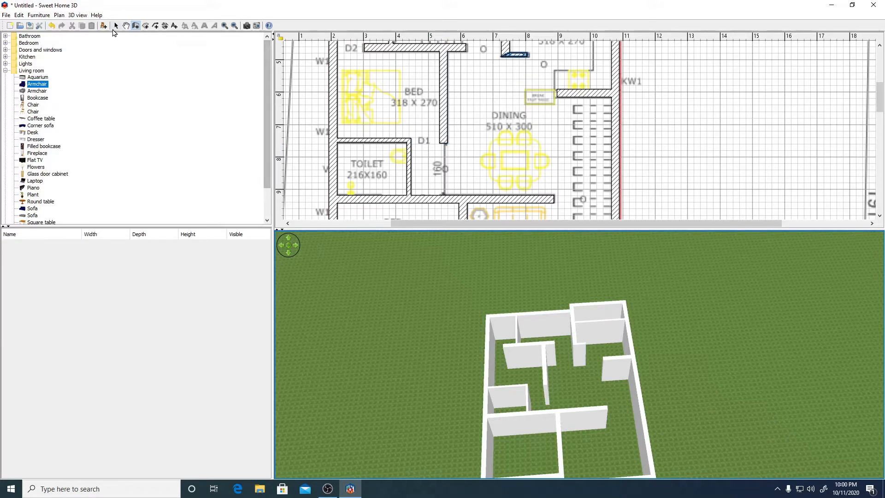
Delete the toilet's side partition between the bedrooms and extend its upper partition to the rear bedroom's inner wall.
click(389, 140)
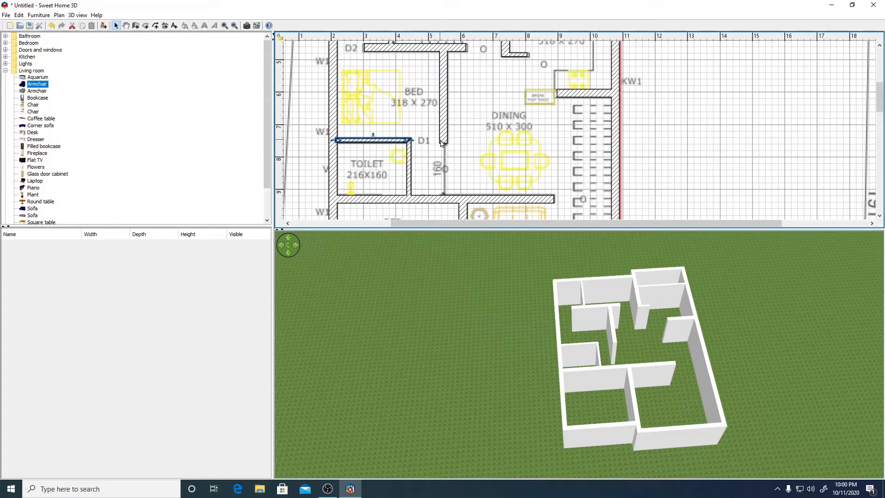
mouse_move(407, 140)
mouse_down()
mouse_move(443, 138)
mouse_move(408, 138)
mouse_up()
click(406, 152)
key(Delete)
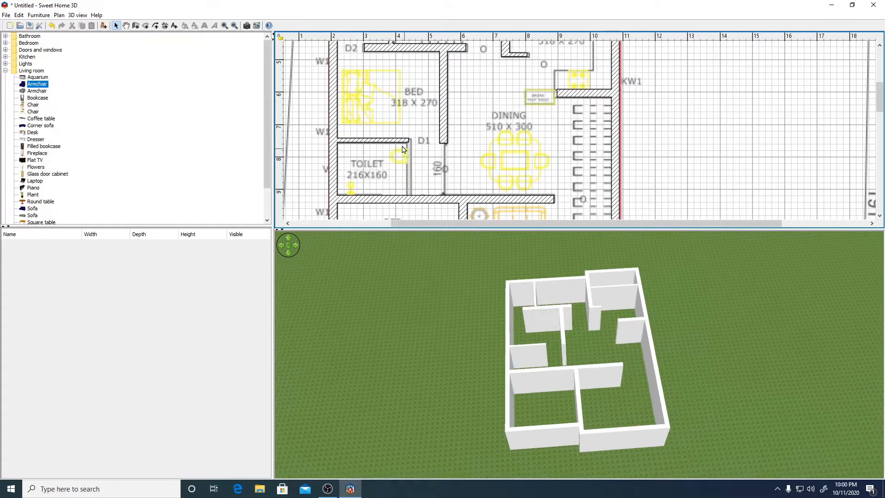
click(405, 140)
drag(409, 140, 441, 140)
click(442, 138)
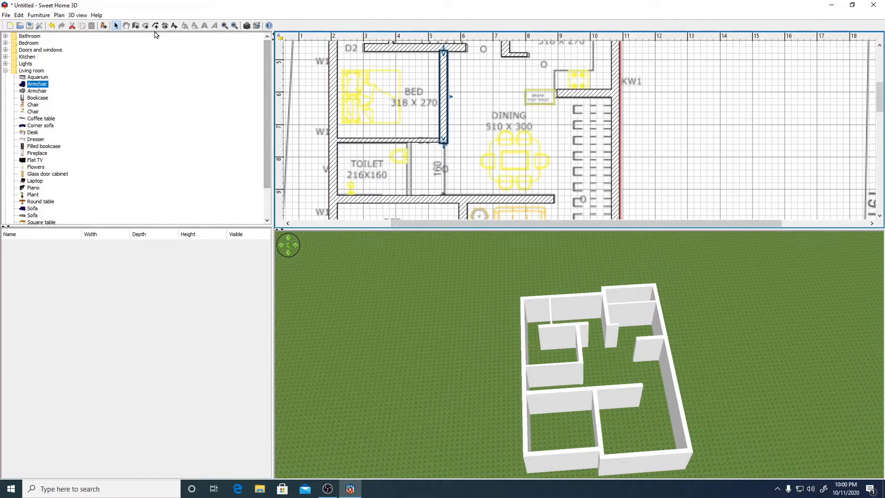
Redraw the toilet's 12 cm side partition from the extended partition down to the front bedroom wall.
click(136, 25)
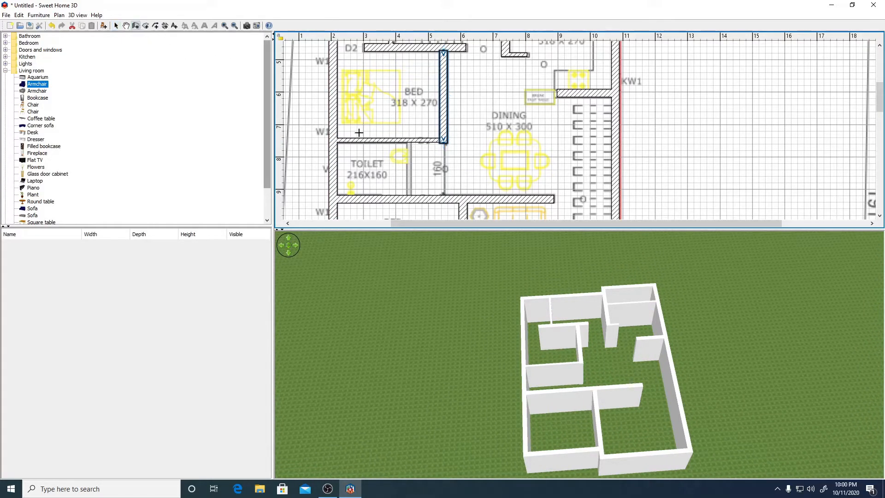
click(408, 143)
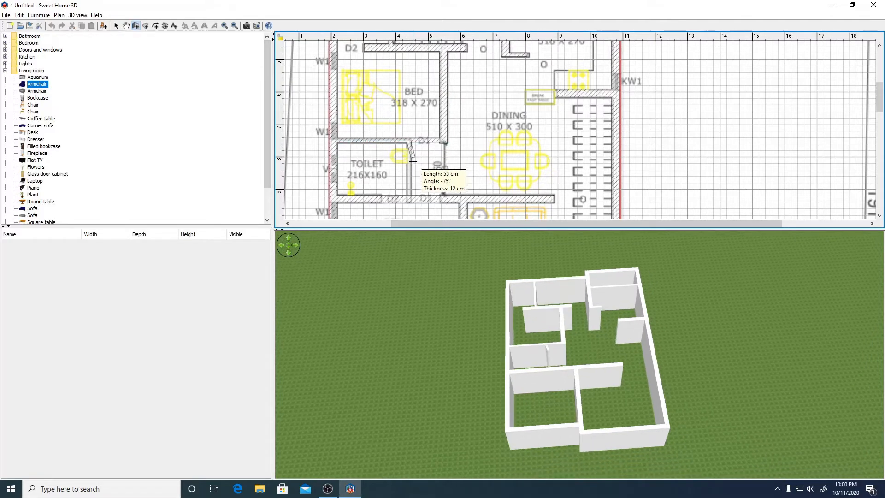
double_click(412, 198)
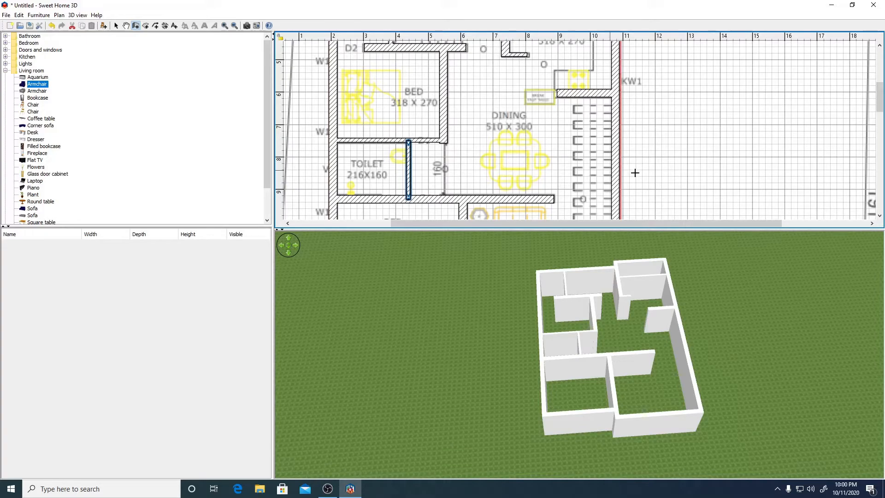
click(649, 173)
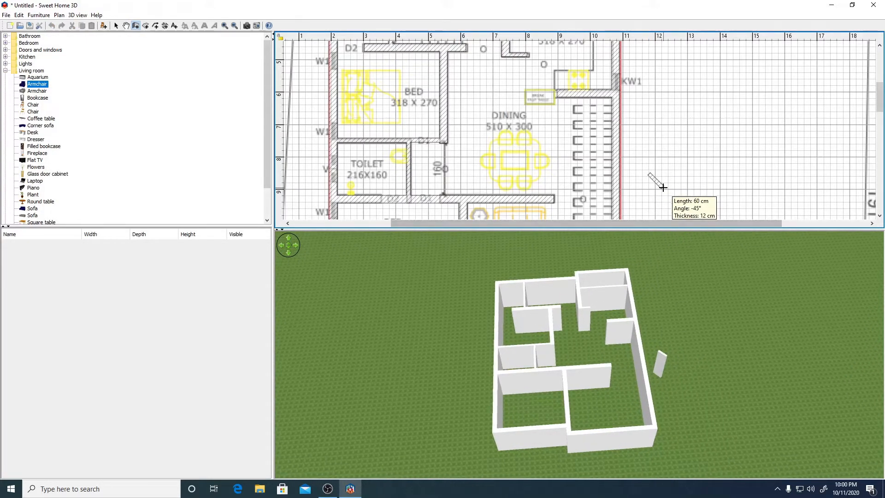
key(Escape)
drag(678, 305, 651, 383)
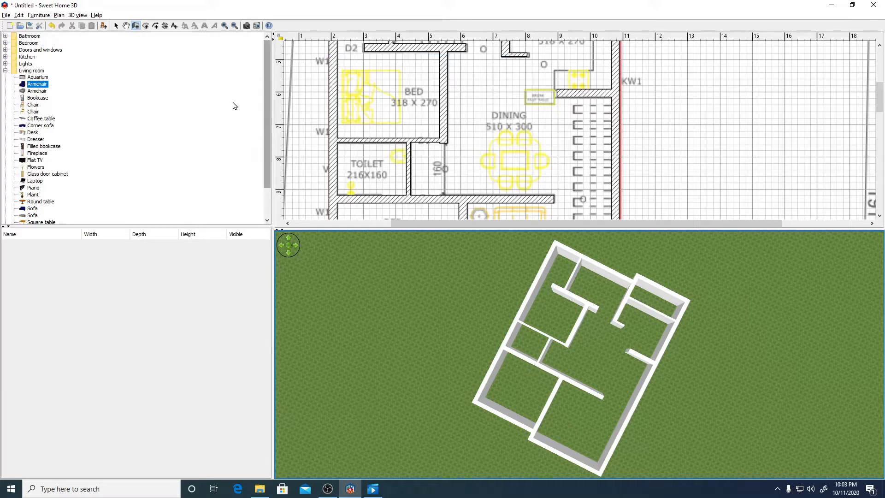
Create room floors filling the front bedroom and the connected living, dining, kitchen and stair area.
click(146, 27)
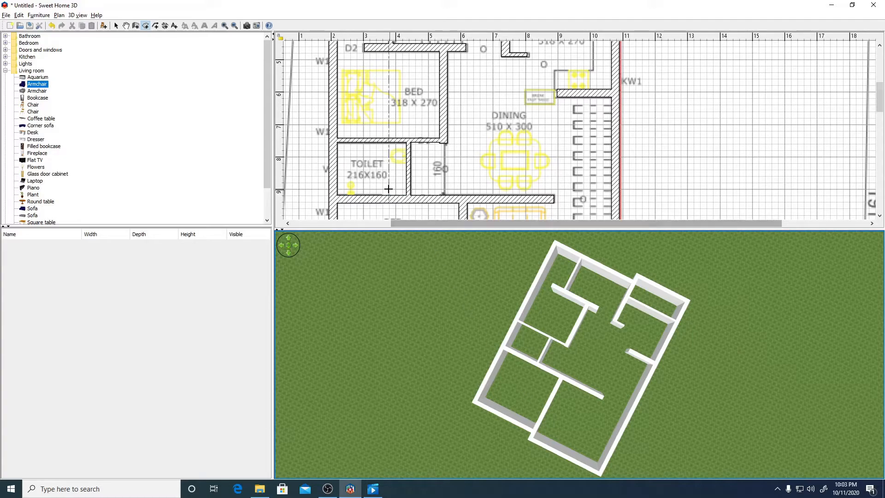
scroll(447, 170, down, 3)
double_click(449, 172)
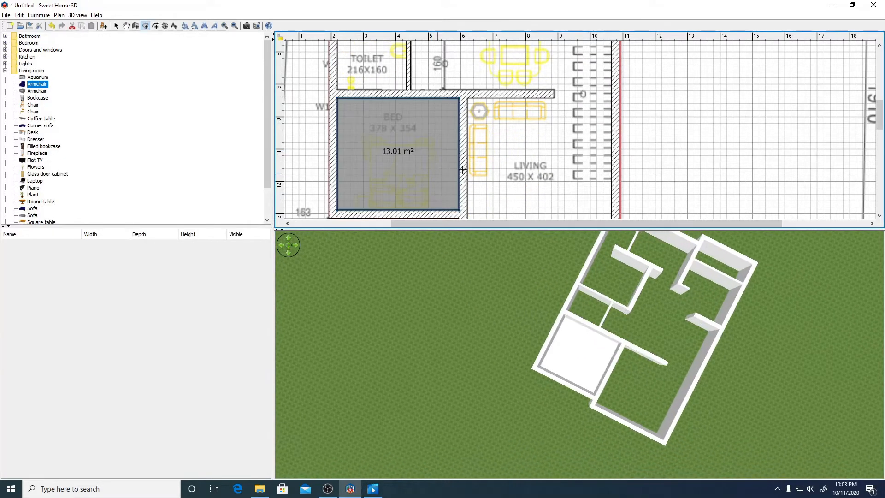
double_click(501, 173)
Create room floors for the rear bedroom with its toilet, the toilet between the bedrooms, and the work area.
scroll(502, 179, up, 3)
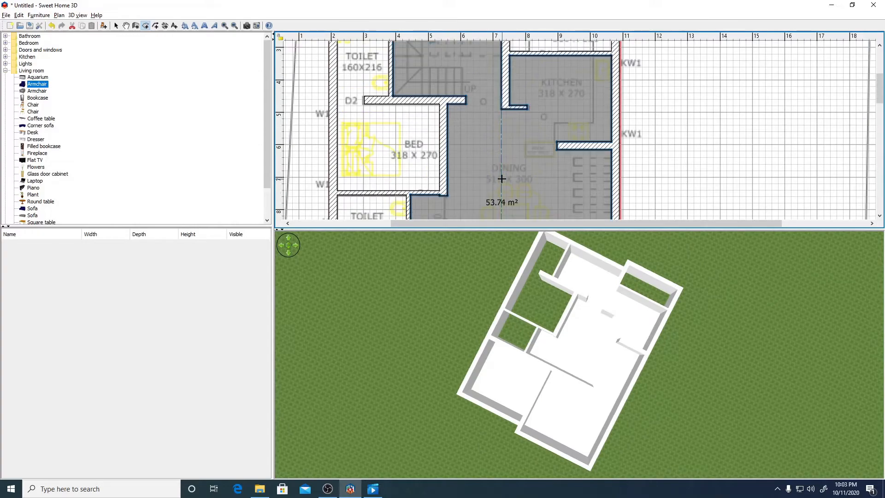
double_click(387, 135)
scroll(385, 135, down, 3)
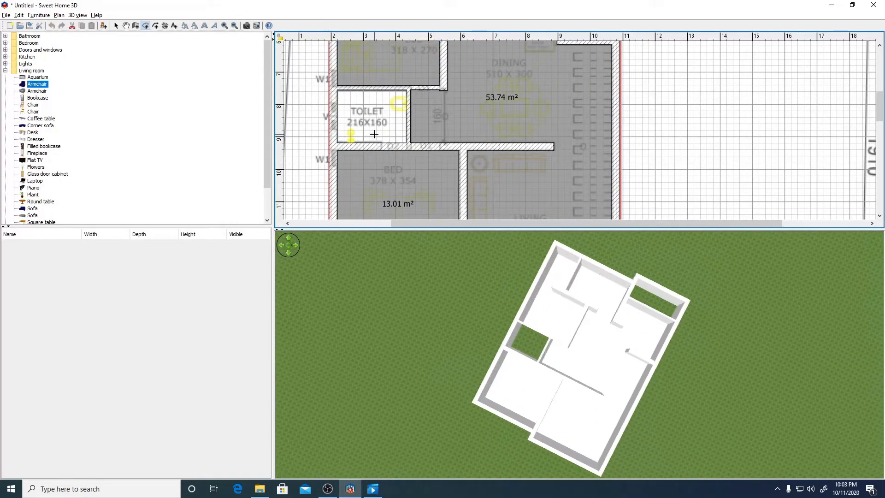
double_click(374, 134)
scroll(413, 150, up, 5)
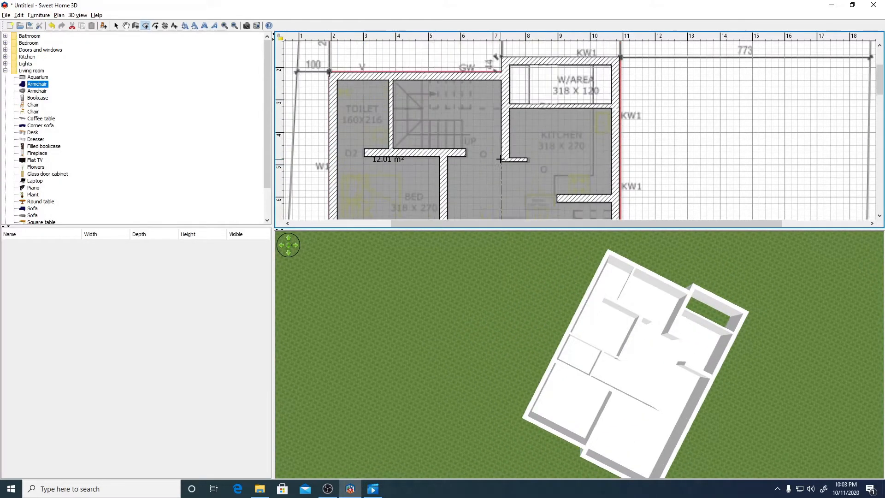
scroll(500, 159, up, 3)
double_click(557, 148)
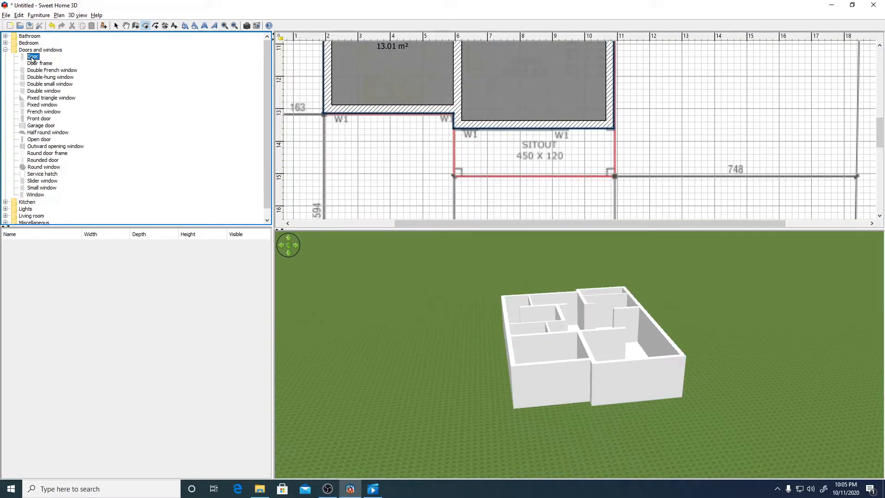
Place a door in the living room wall facing the sitout and three fixed windows in the front walls at the W1 marks.
drag(32, 58, 553, 119)
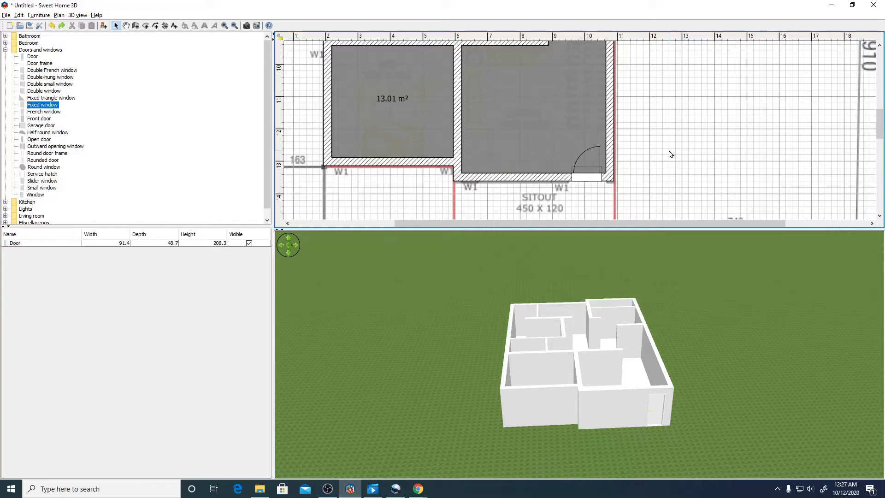
click(48, 106)
drag(48, 106, 465, 176)
drag(50, 109, 334, 159)
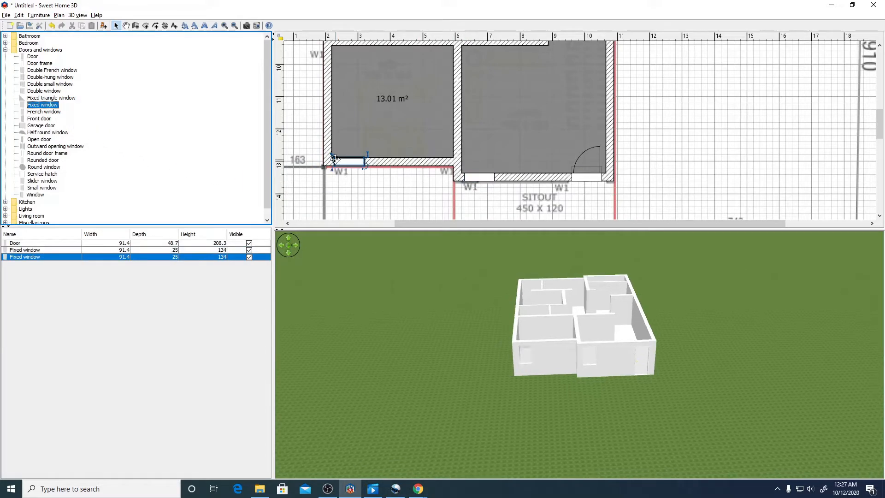
drag(48, 106, 423, 155)
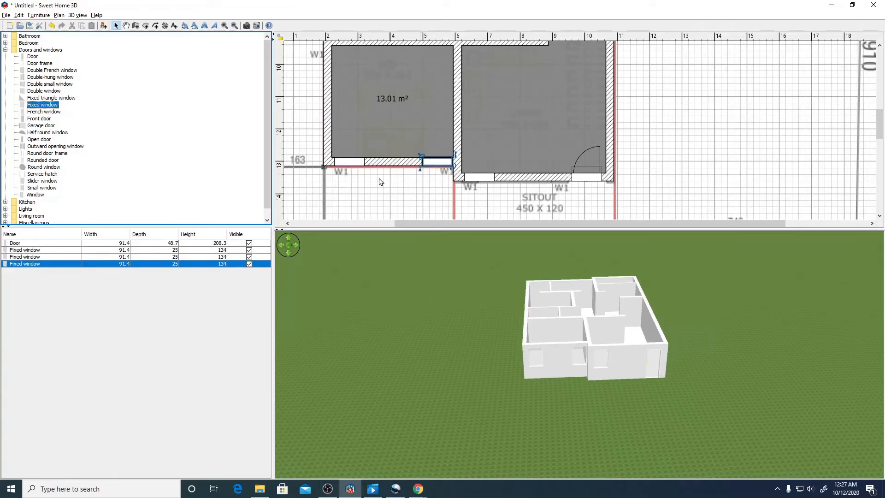
Duplicate a fixed window into the front bedroom's outer side wall at the W1 mark.
click(352, 160)
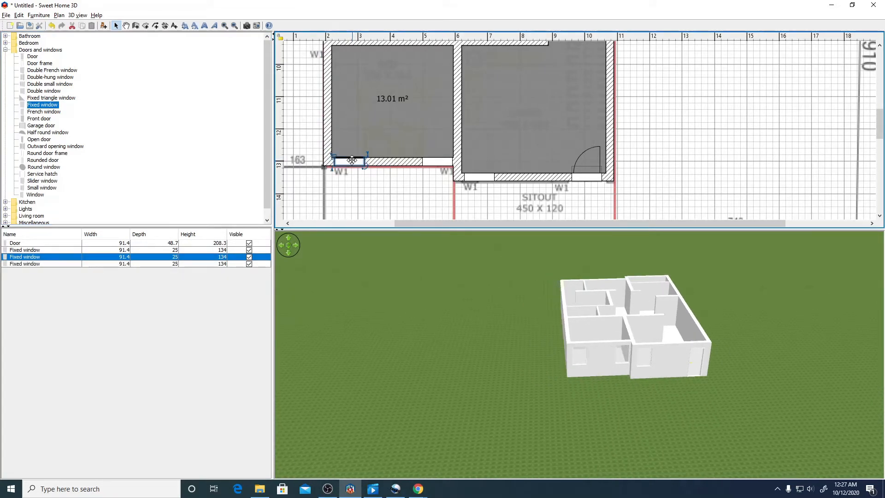
ctrl+drag(351, 160, 337, 64)
scroll(364, 190, up, 2)
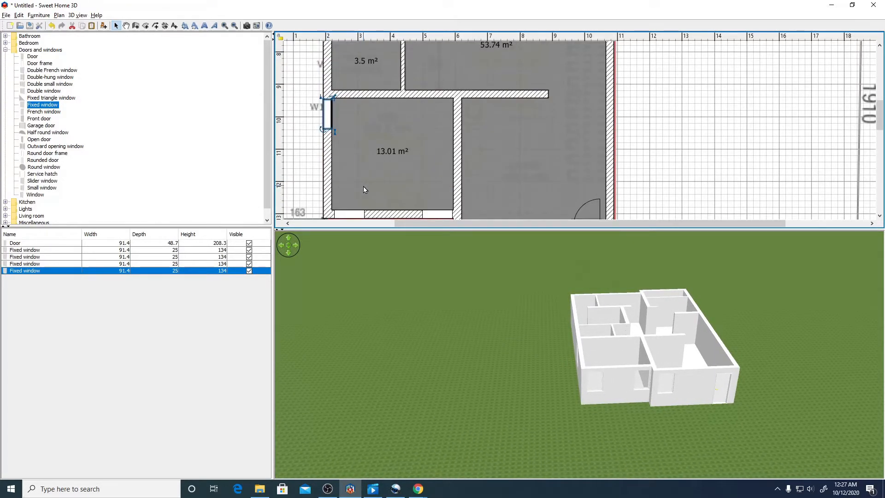
scroll(364, 190, up, 2)
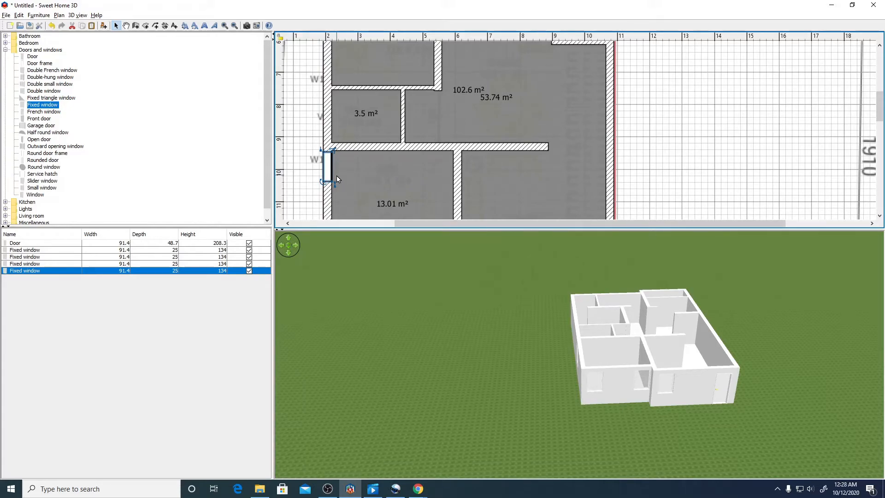
Copy the side-wall fixed window twice into the rear bedroom's outer wall at the two W1 marks.
drag(330, 177, 332, 71)
key(ctrl+c)
key(ctrl+v)
scroll(384, 170, up, 5)
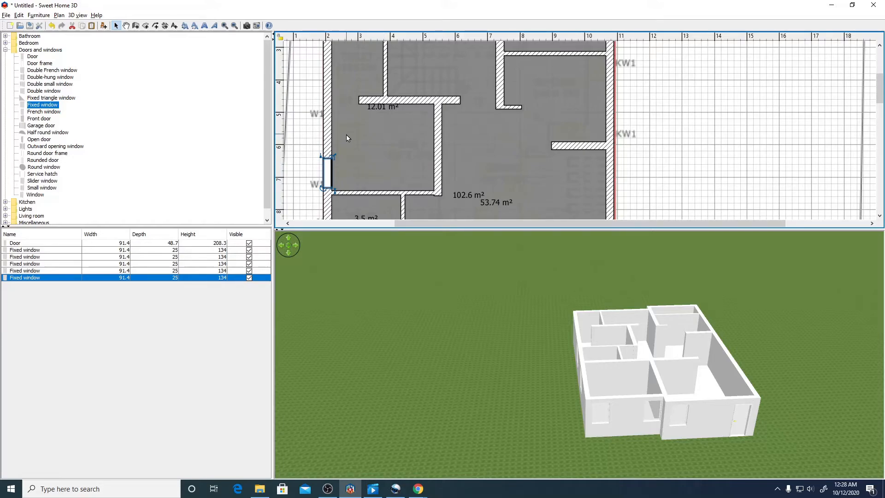
key(ctrl+v)
drag(327, 173, 336, 114)
key(ctrl+minus)
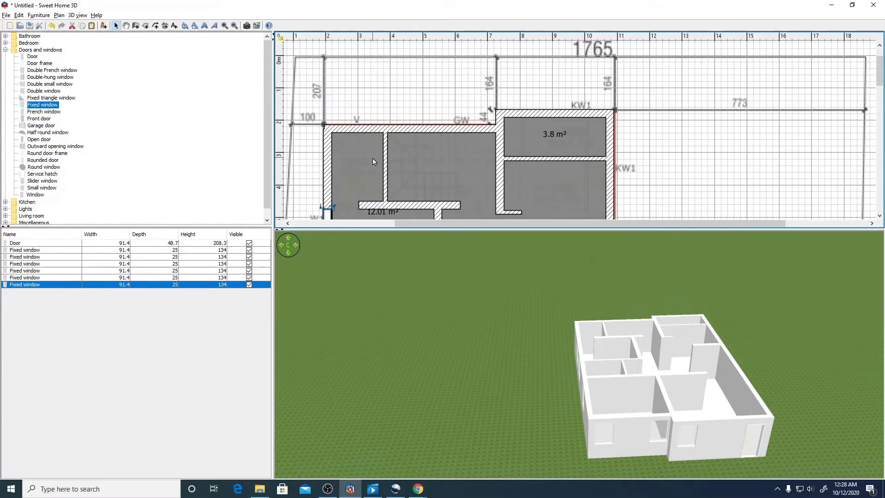
Place two double small windows side by side in the rear wall behind the stairs at the GW mark.
key(ctrl+plus)
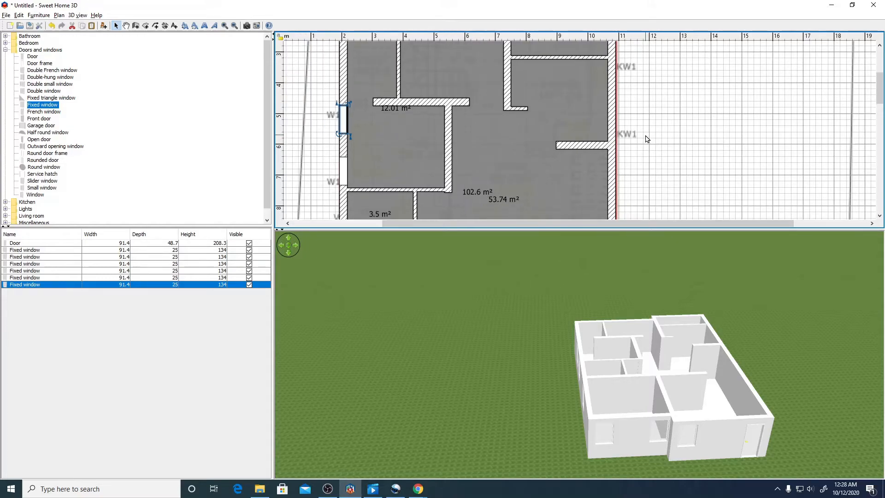
key(ctrl+minus)
key(ctrl+minus)
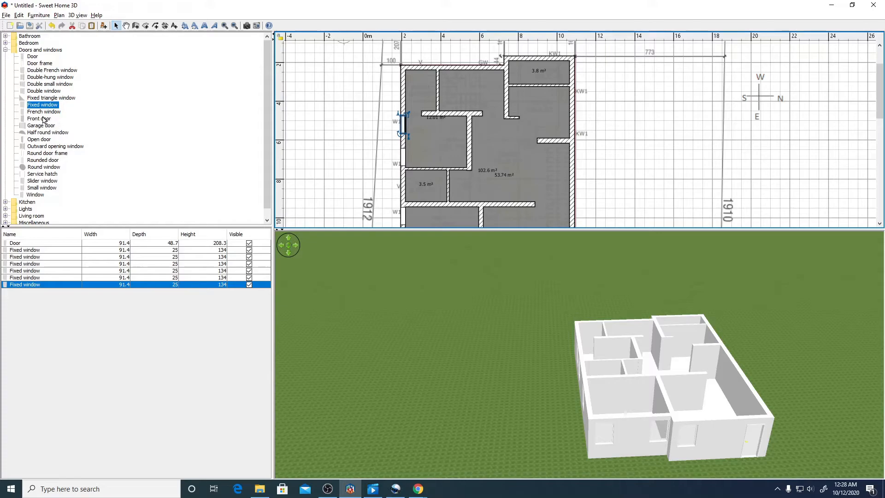
click(42, 85)
drag(42, 89, 458, 67)
key(ctrl+c)
key(ctrl+v)
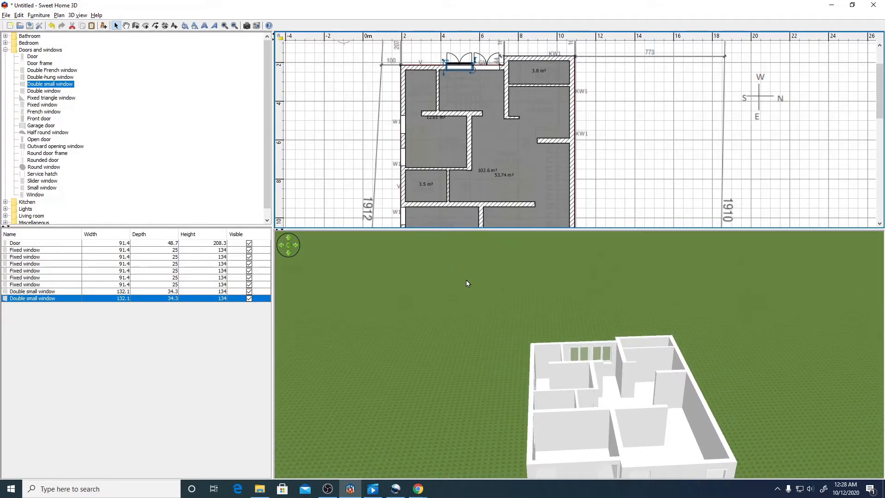
Place a door in the front bedroom's wall beside the toilet and give it a mirrored shape.
scroll(623, 409, down, 4)
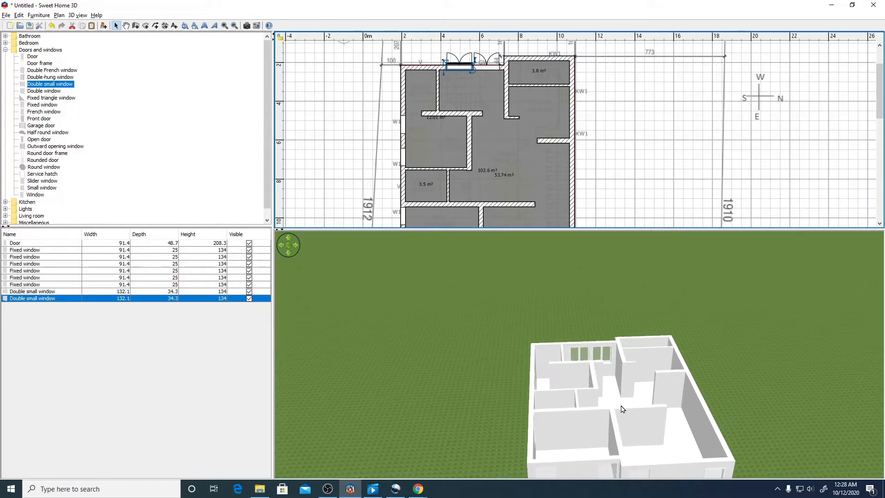
mouse_move(740, 406)
mouse_down()
mouse_move(698, 443)
mouse_move(662, 417)
mouse_move(737, 392)
mouse_up()
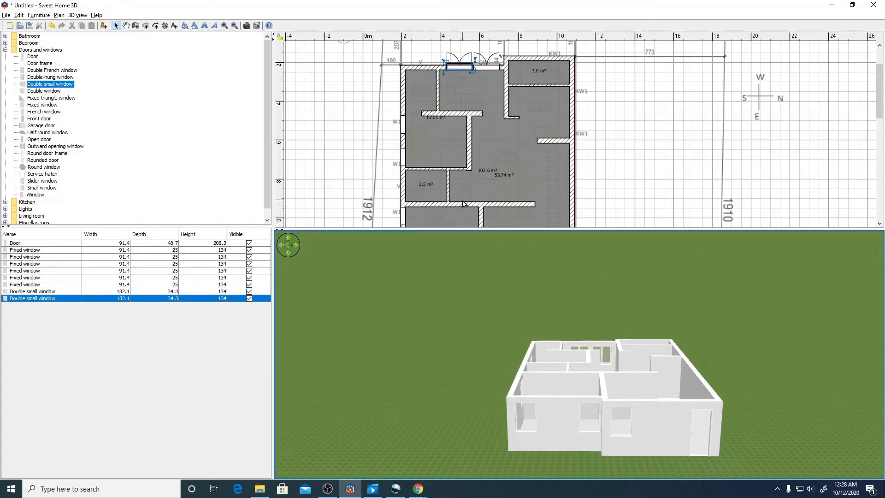
click(646, 178)
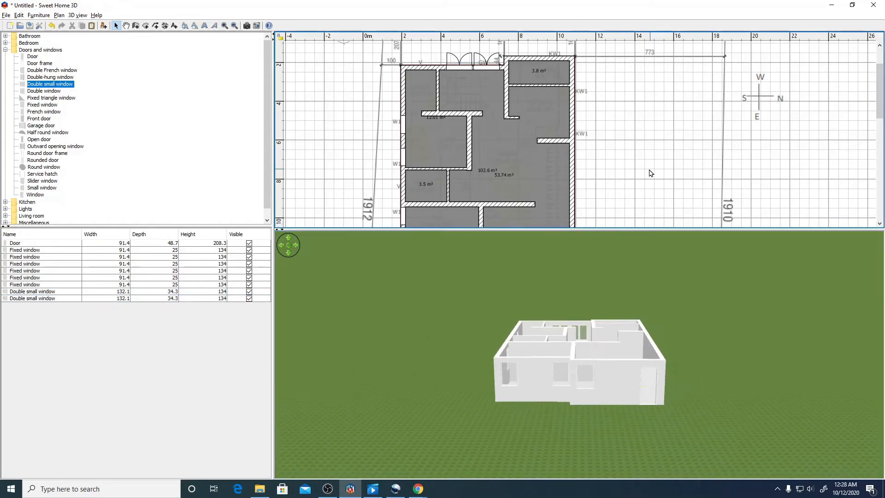
drag(612, 380, 616, 415)
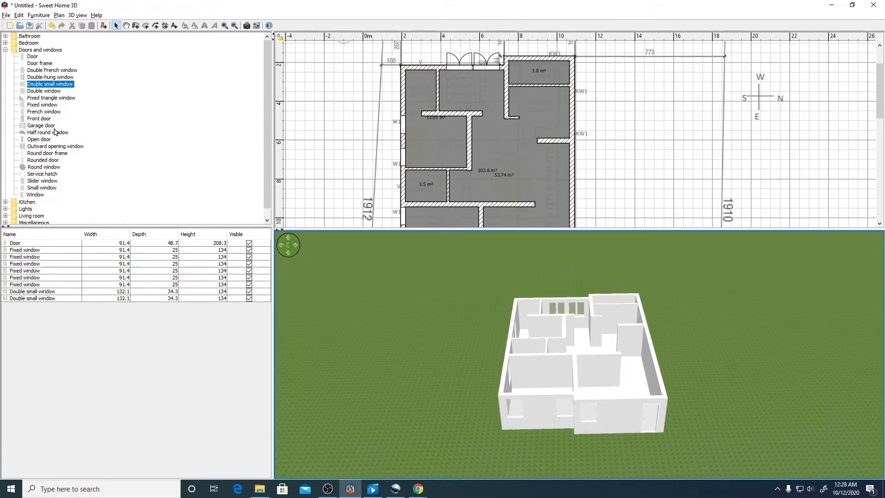
drag(33, 56, 460, 204)
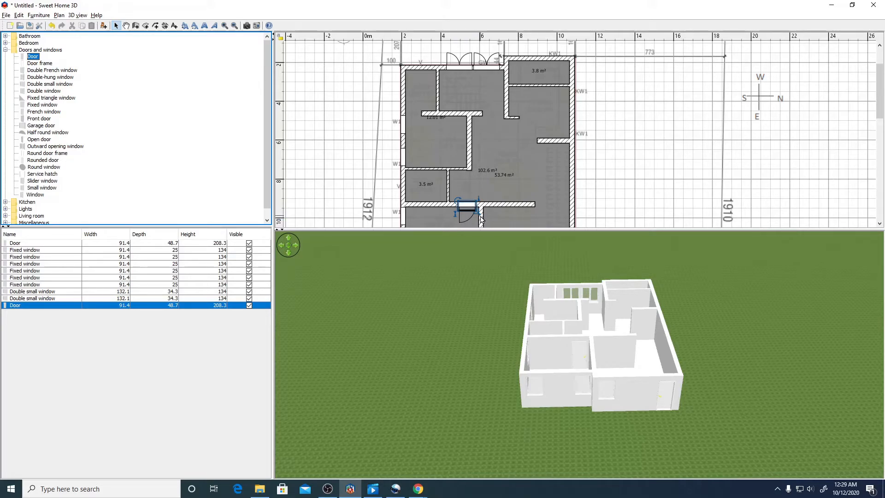
scroll(480, 219, down, 3)
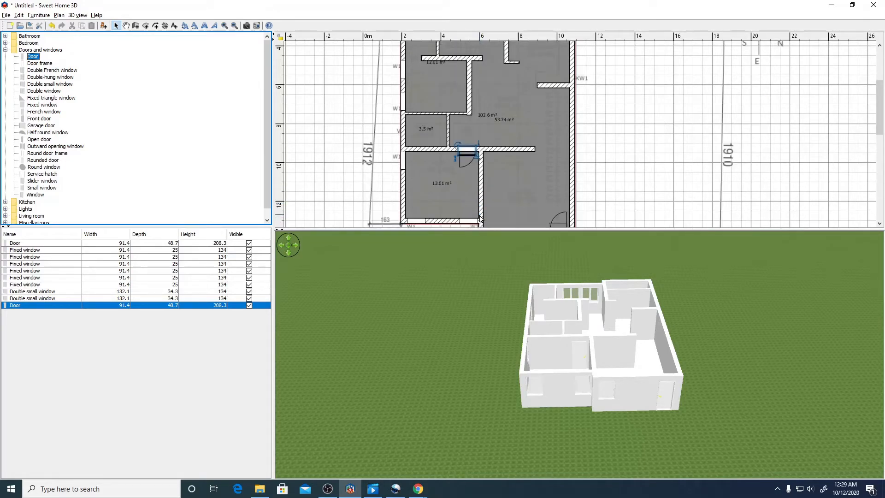
double_click(468, 148)
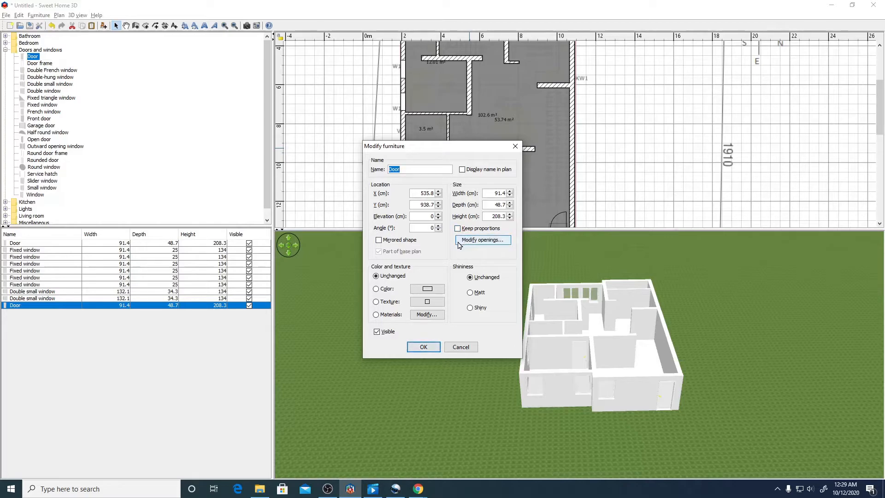
click(407, 241)
click(422, 346)
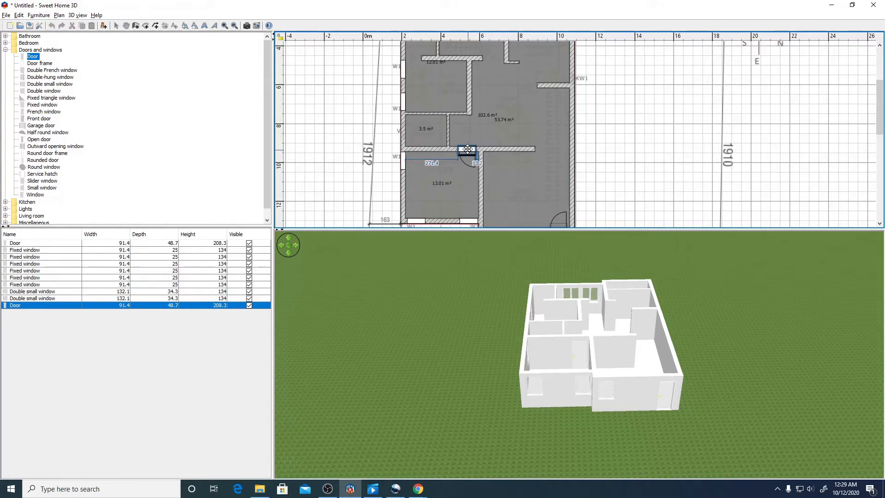
Copy the front bedroom's door into the toilet's front wall and turn off the copy's mirrored shape.
alt+drag(467, 150, 434, 148)
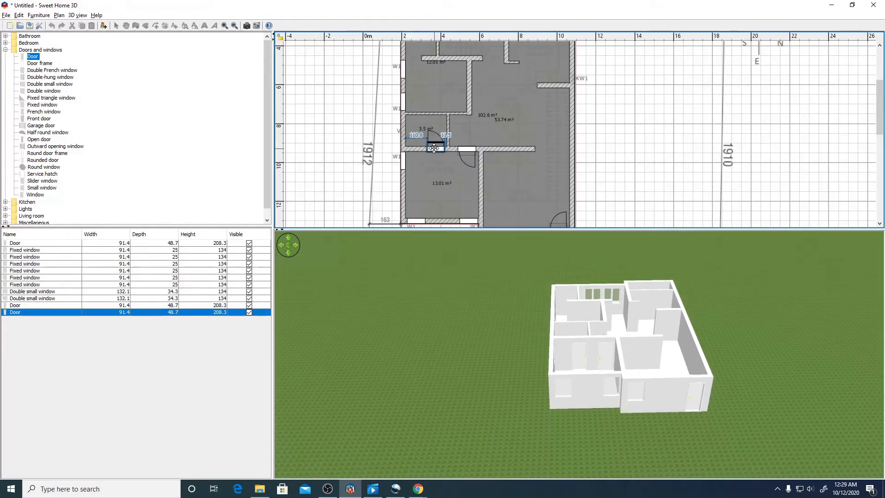
double_click(434, 147)
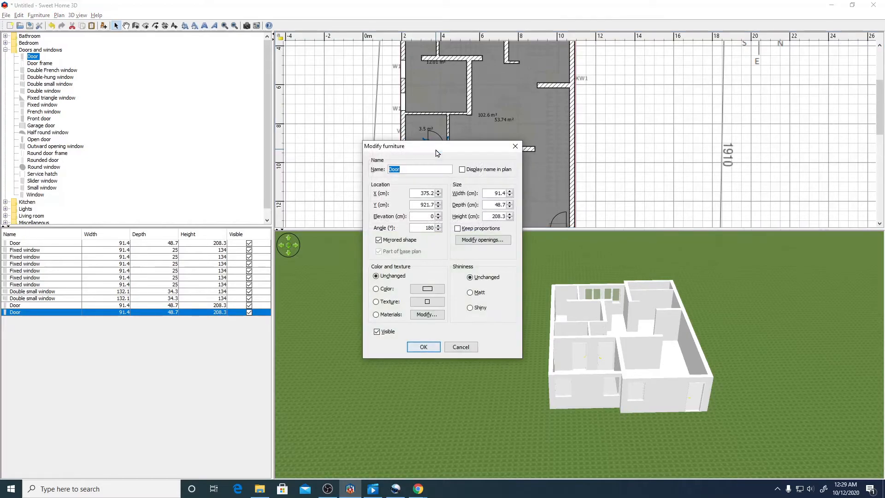
click(458, 227)
click(406, 240)
click(423, 347)
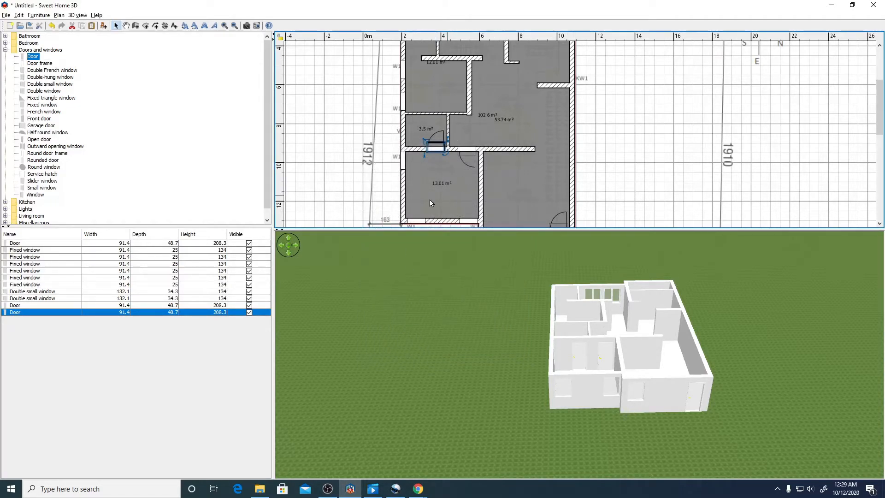
Place a door in the rear bedroom's front wall, in the short stretch beside the toilet.
scroll(529, 173, up, 3)
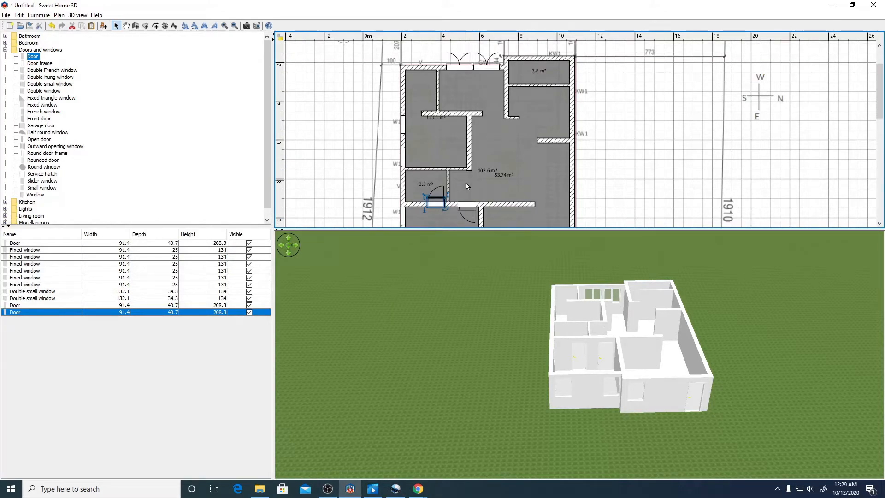
drag(35, 57, 450, 168)
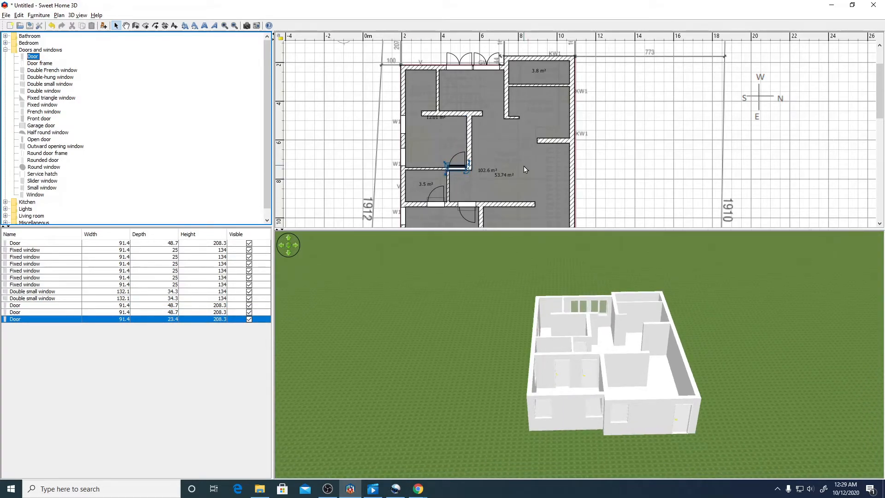
scroll(552, 159, down, 5)
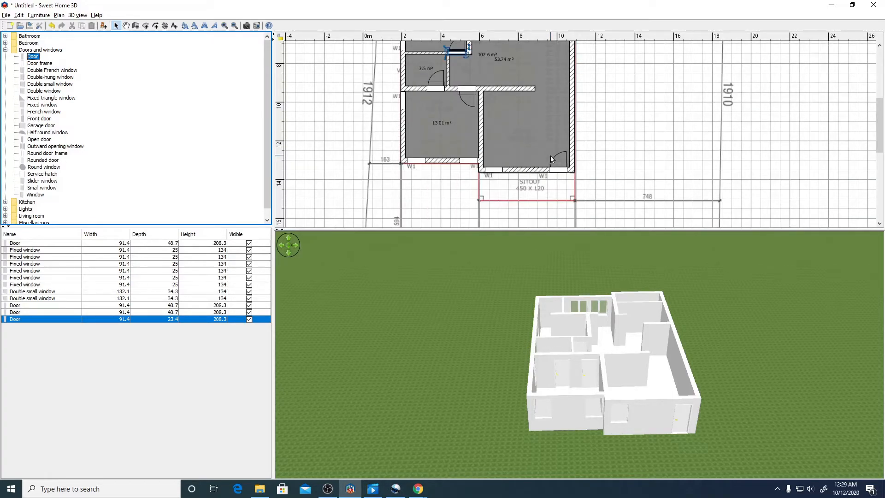
scroll(551, 159, up, 5)
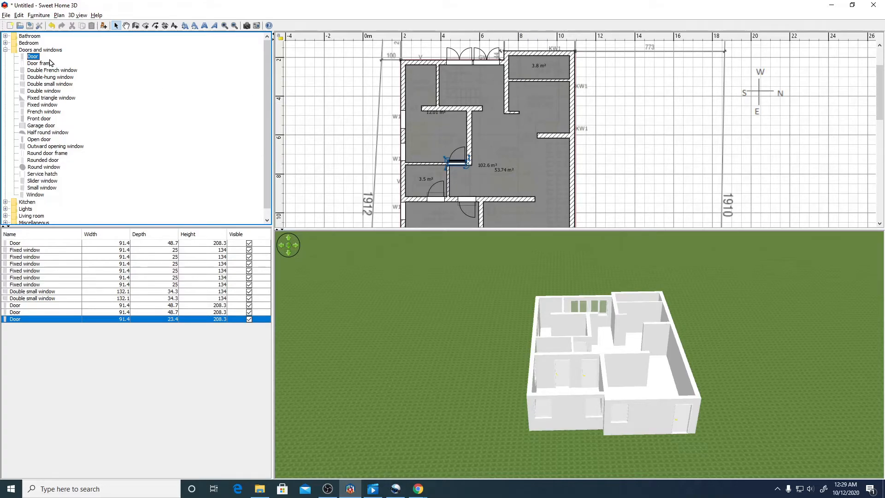
Place a door in the inner wall of the 3.8 m² rear room and give it a mirrored shape.
drag(33, 59, 510, 79)
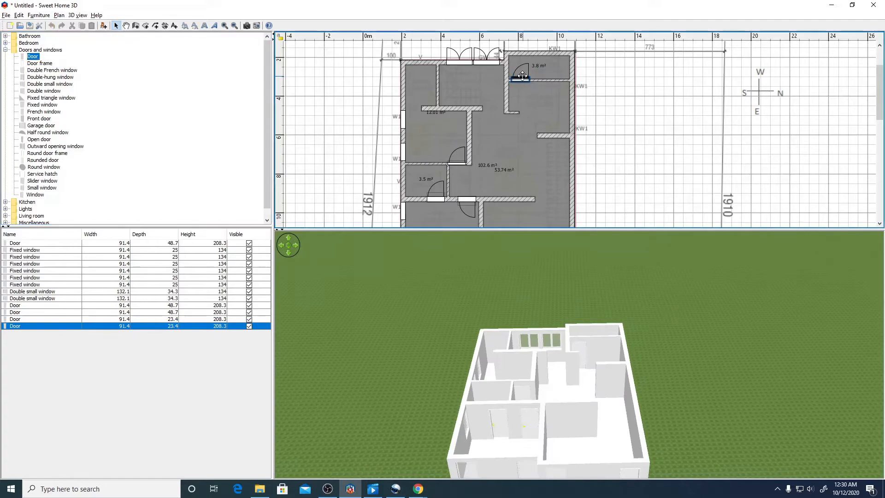
double_click(523, 80)
click(406, 241)
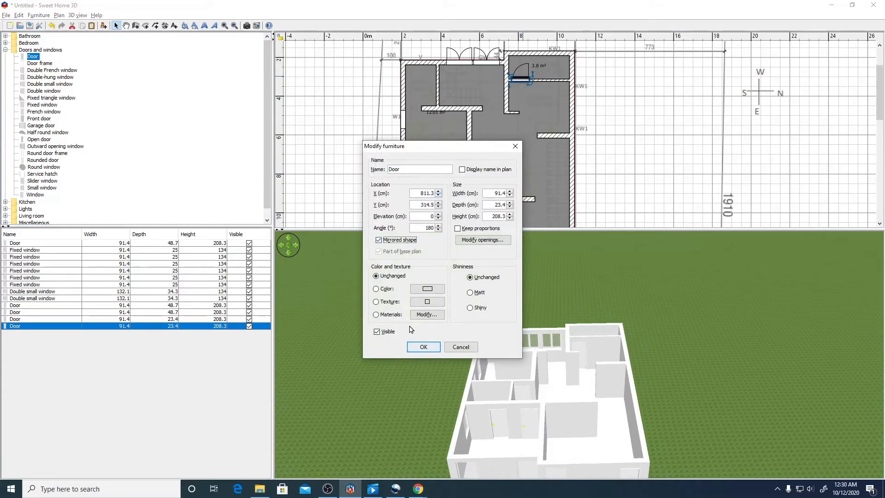
click(424, 347)
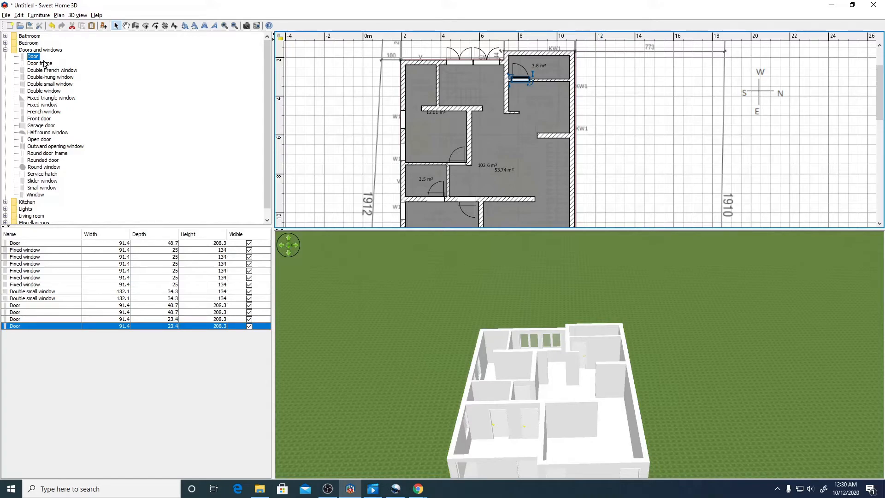
Place a door in the outer rear wall of the 3.8 m² room and check it in 3D.
drag(35, 58, 550, 54)
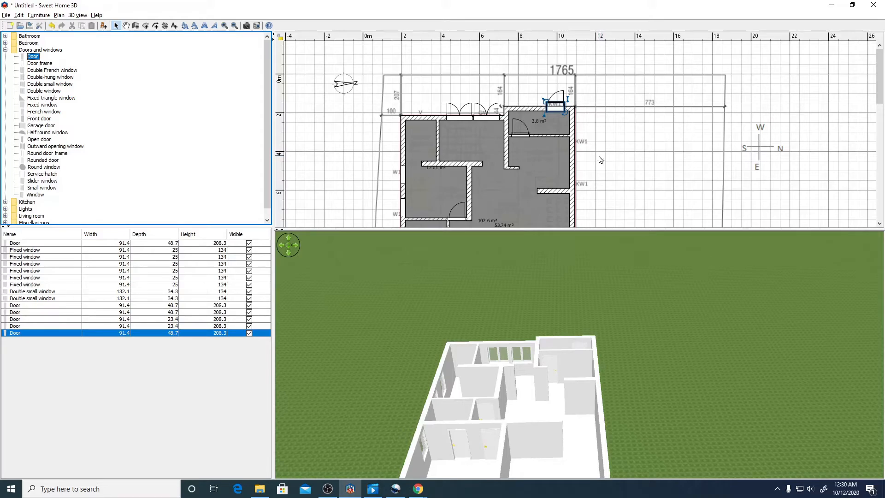
scroll(600, 158, down, 8)
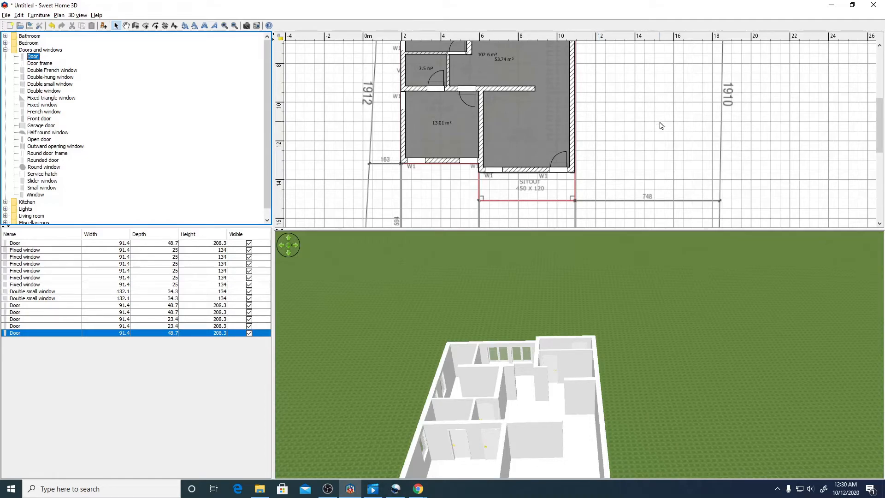
drag(640, 348, 629, 377)
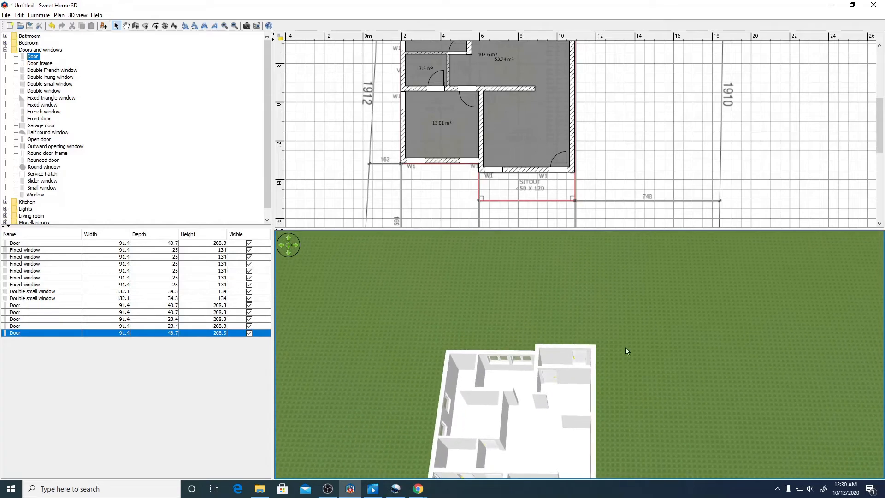
Add a straight staircase to the stair area, set against the inner walls facing the rear windows.
scroll(640, 117, up, 5)
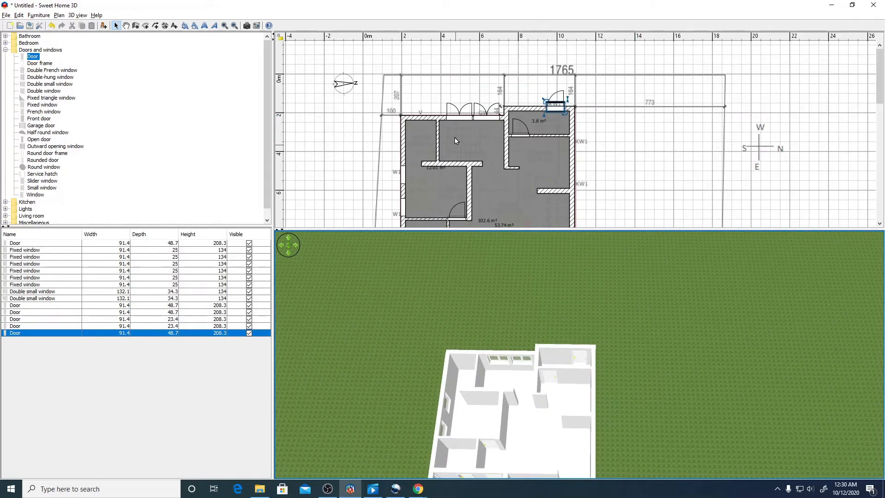
click(5, 49)
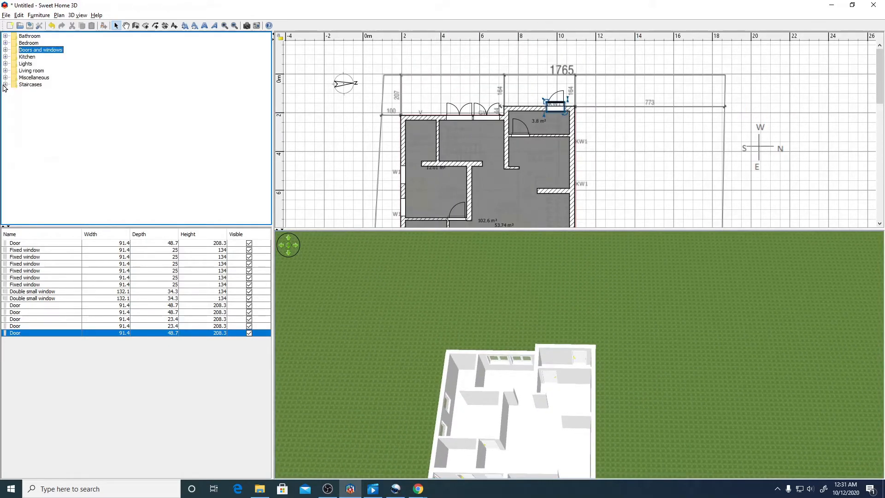
click(5, 84)
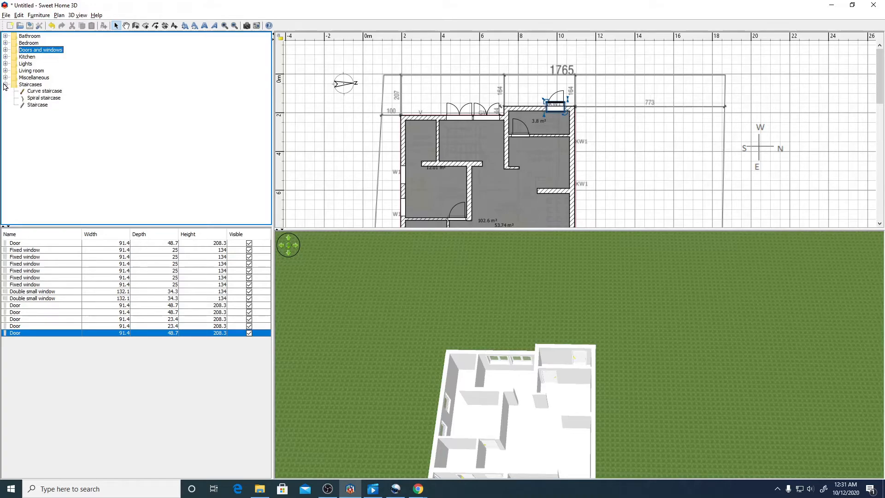
click(37, 92)
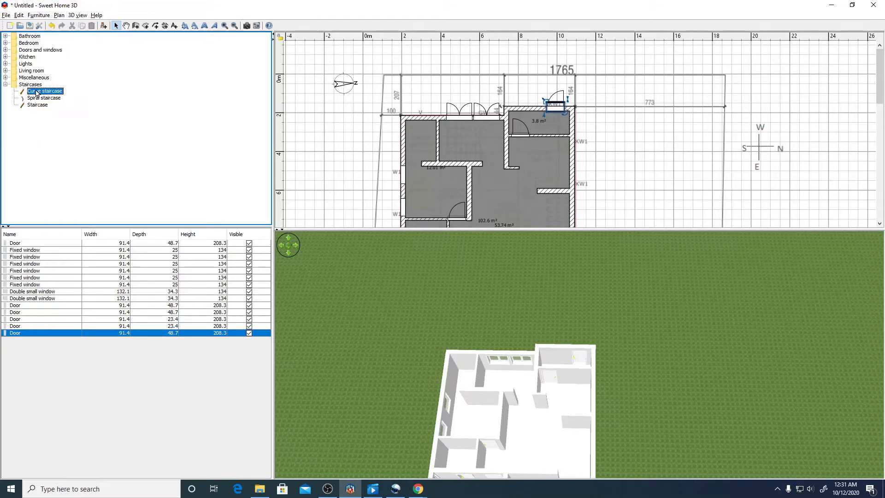
click(38, 105)
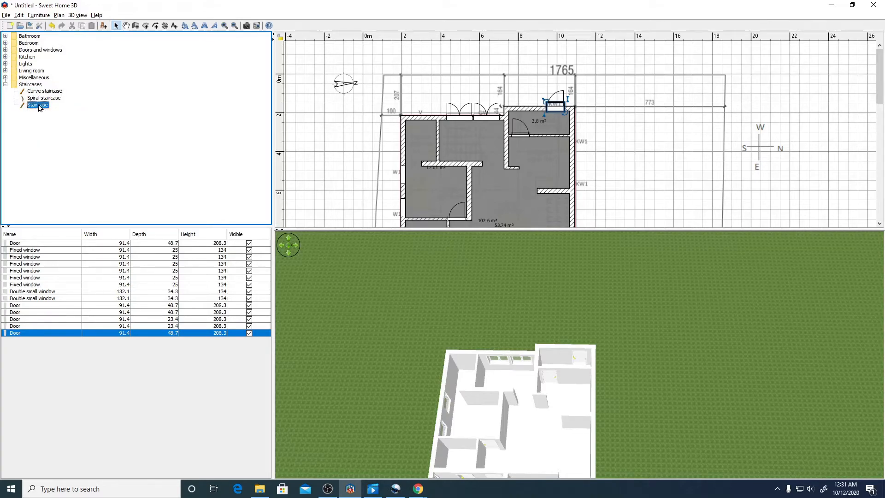
drag(40, 108, 456, 153)
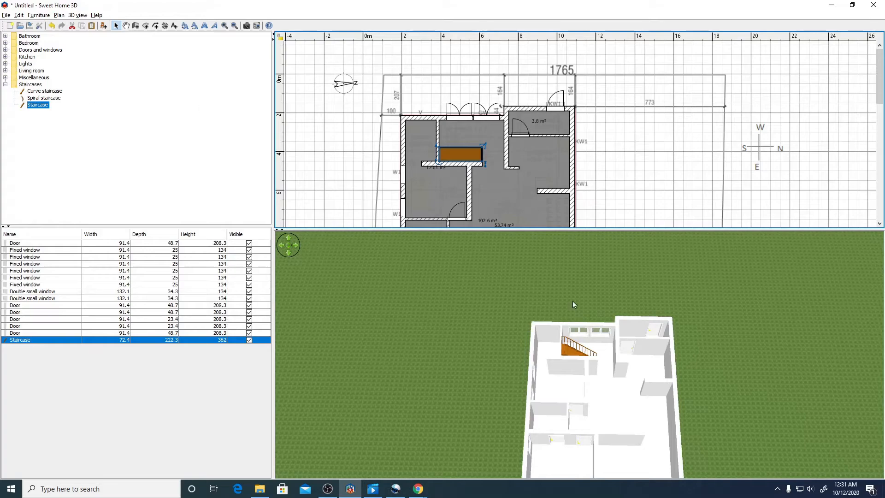
Switch the 3D view to a virtual visit and position the visitor facing the foot of the staircase.
drag(608, 411, 549, 359)
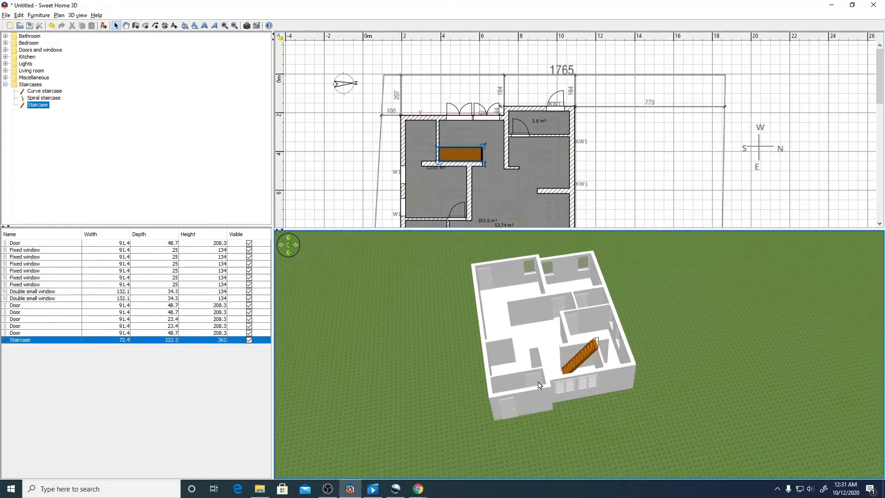
click(77, 15)
click(86, 36)
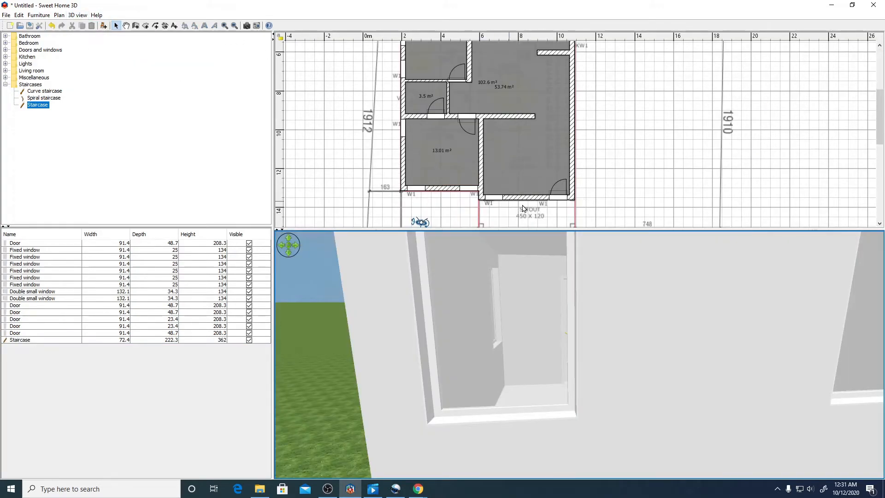
drag(427, 222, 482, 73)
scroll(497, 112, up, 1)
drag(484, 127, 506, 59)
right_click(509, 61)
click(498, 73)
drag(505, 56, 513, 65)
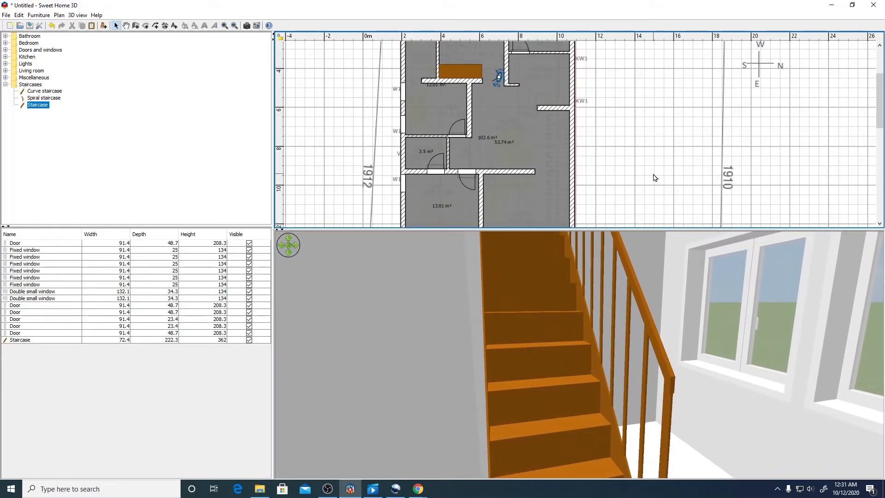
drag(564, 327, 541, 305)
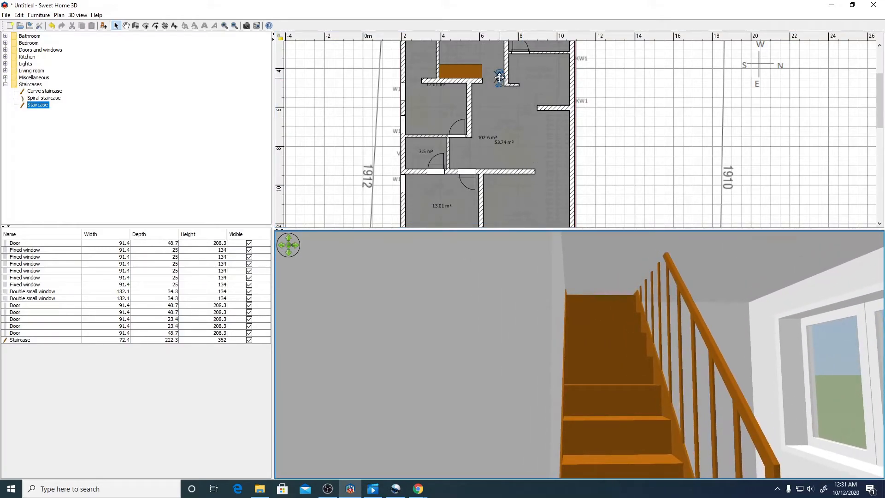
Set the staircase's height to 200 cm and check it from the visitor's viewpoint.
click(470, 67)
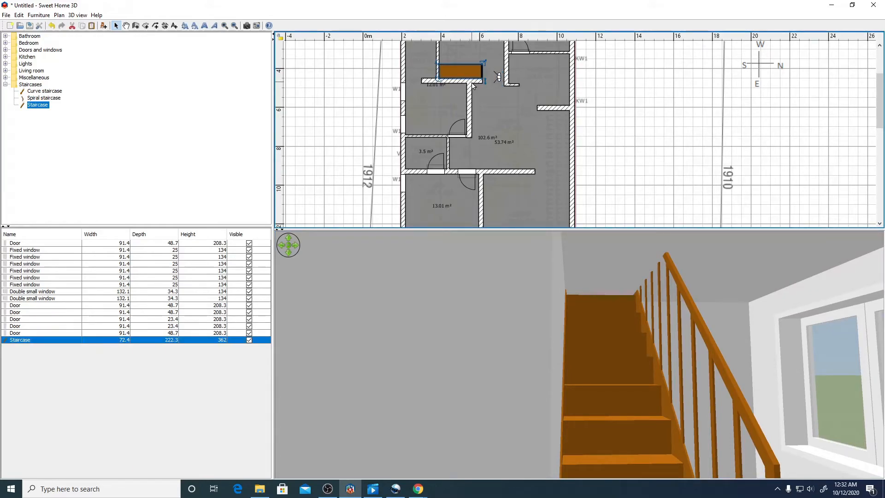
scroll(442, 44, up, 3)
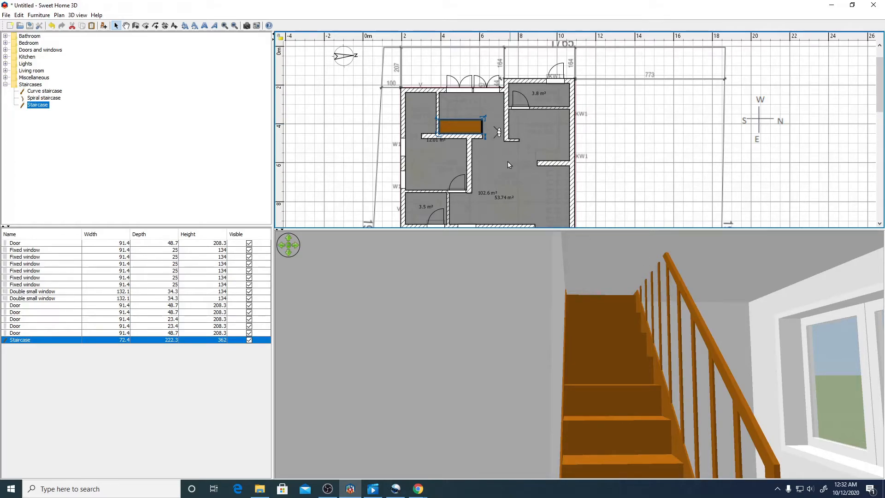
double_click(461, 130)
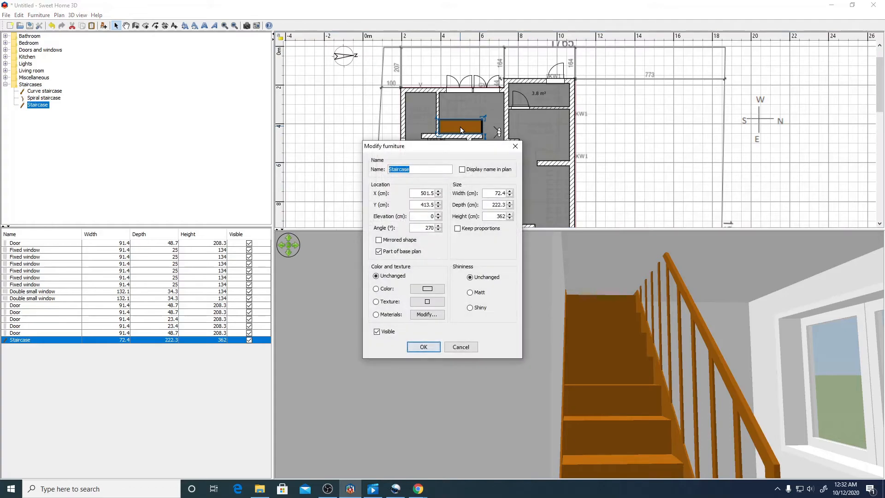
drag(492, 216, 510, 217)
text(200)
click(428, 346)
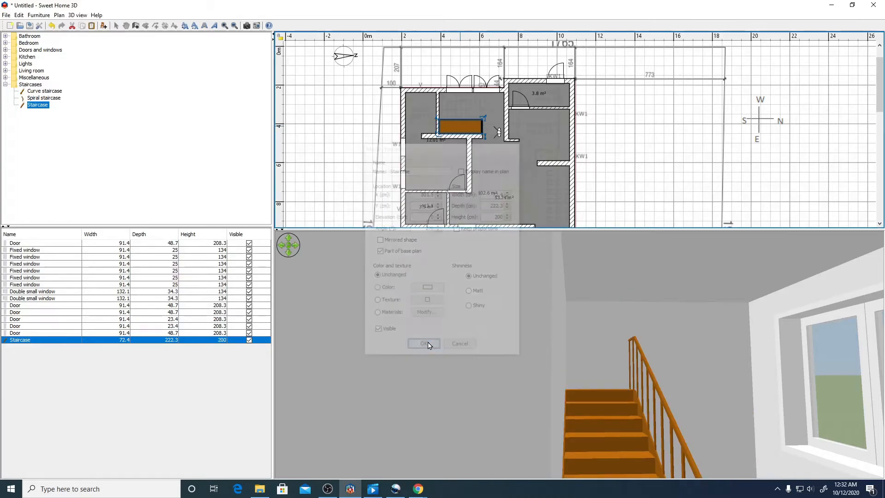
drag(687, 439, 714, 455)
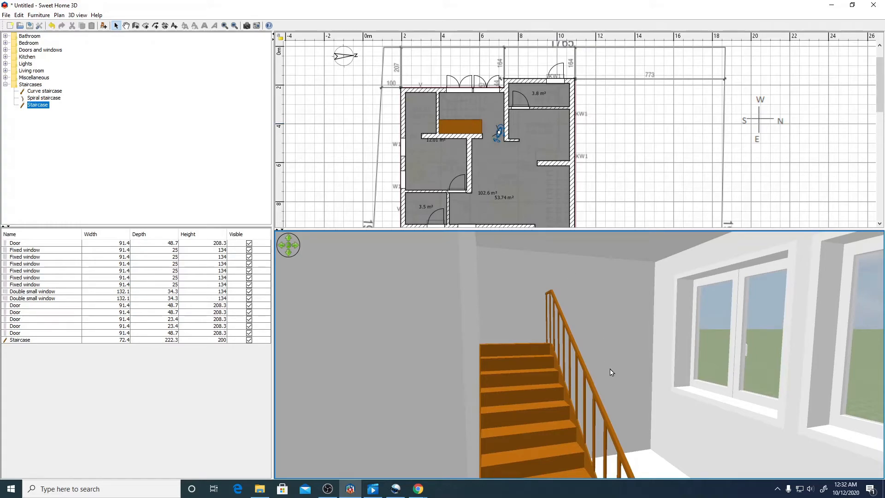
drag(607, 369, 590, 364)
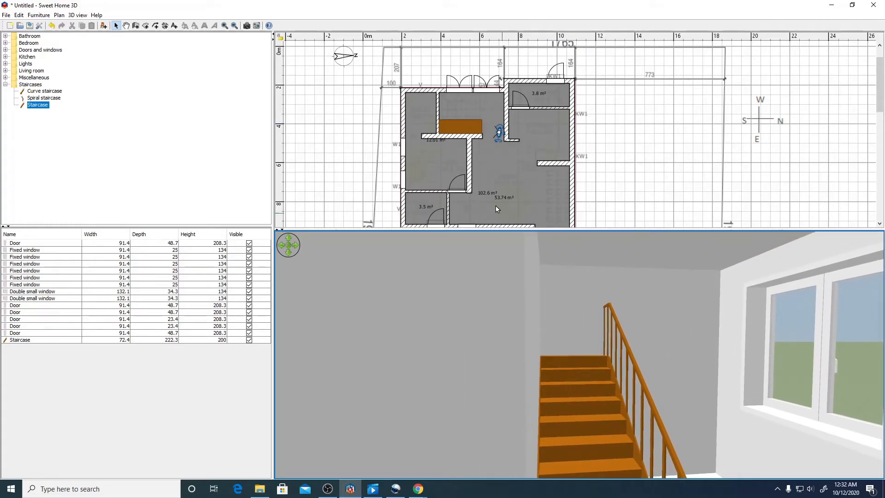
Resize the staircase to about 75 cm wide and 172 cm deep, shifted slightly along the wall.
click(457, 131)
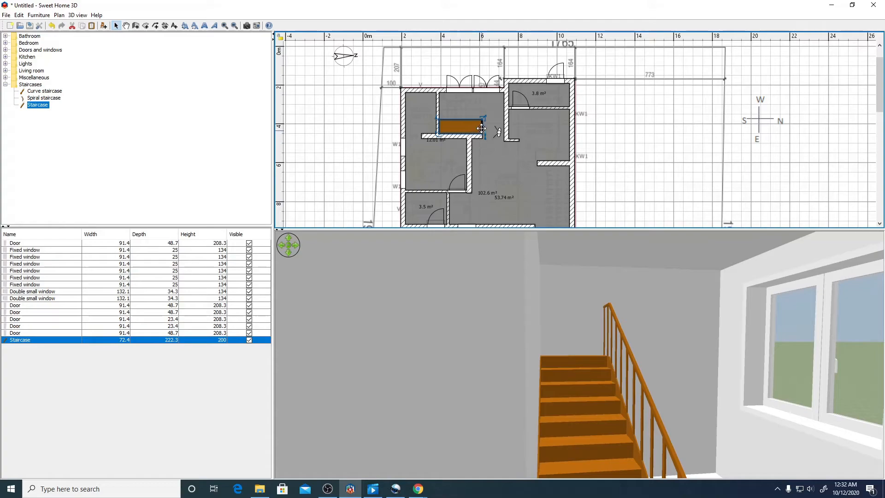
drag(483, 119, 469, 129)
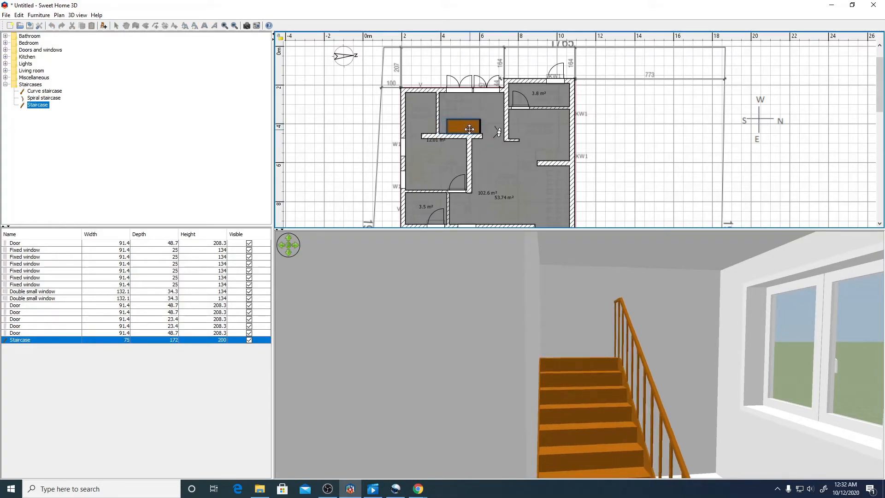
drag(617, 356, 670, 378)
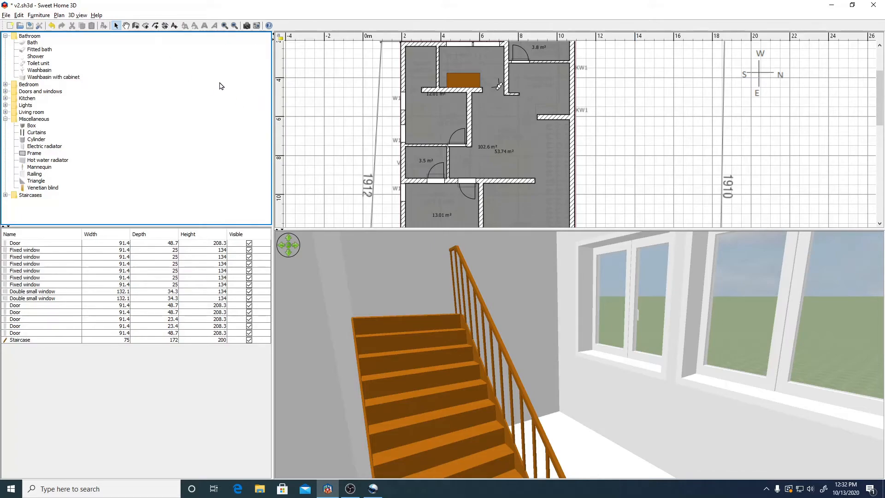
Draw a free-standing horizontal wall about 145 cm long outside the house, on its north side.
click(136, 25)
click(630, 109)
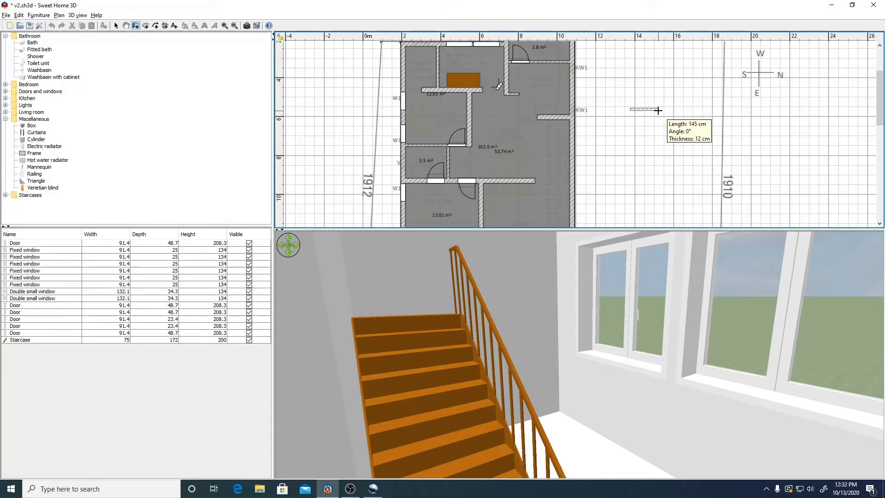
double_click(657, 111)
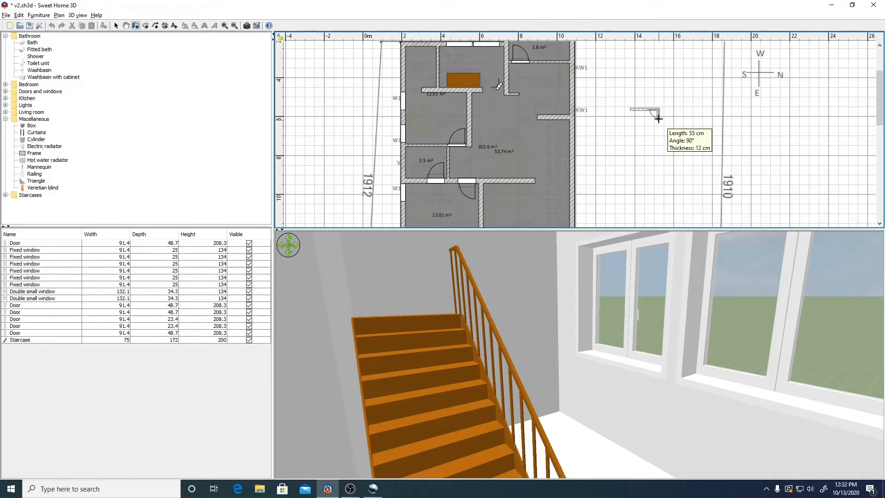
key(Escape)
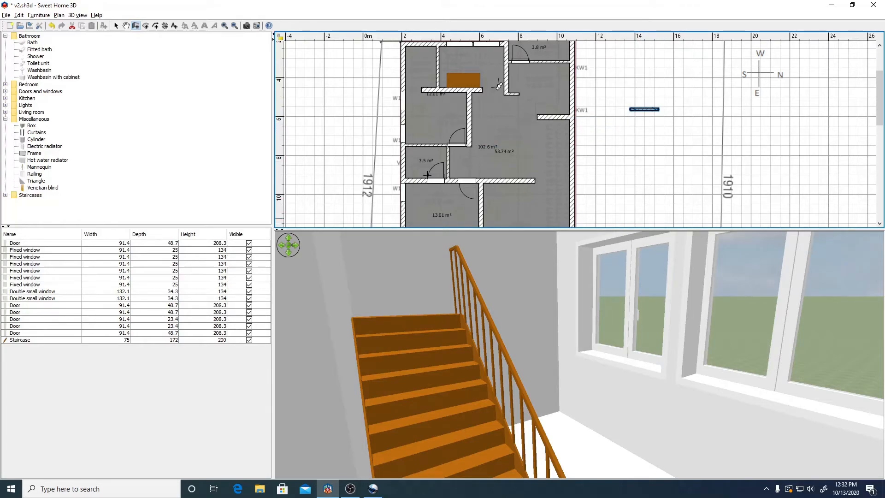
Switch the 3D view from the virtual visit back to the aerial view.
click(78, 15)
click(94, 24)
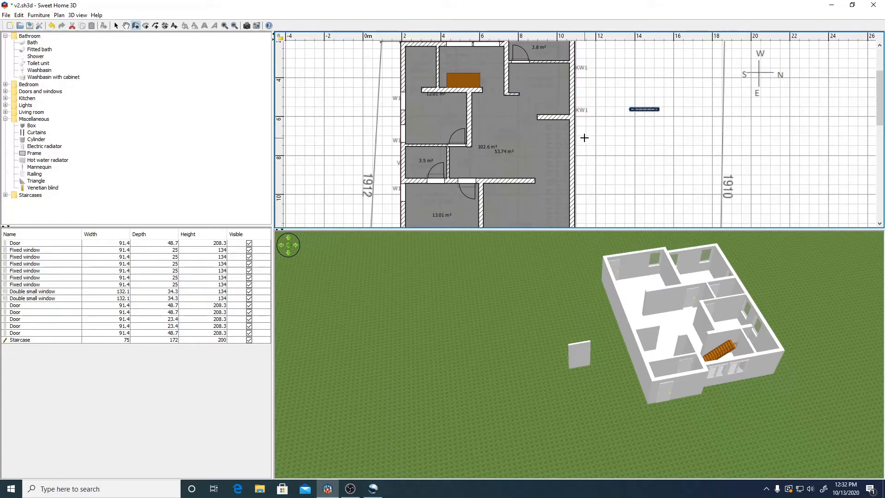
click(6, 15)
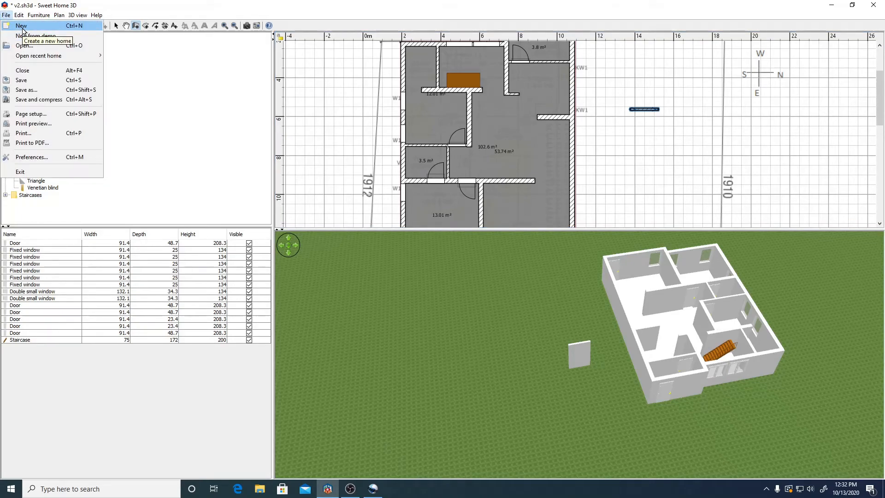
click(456, 189)
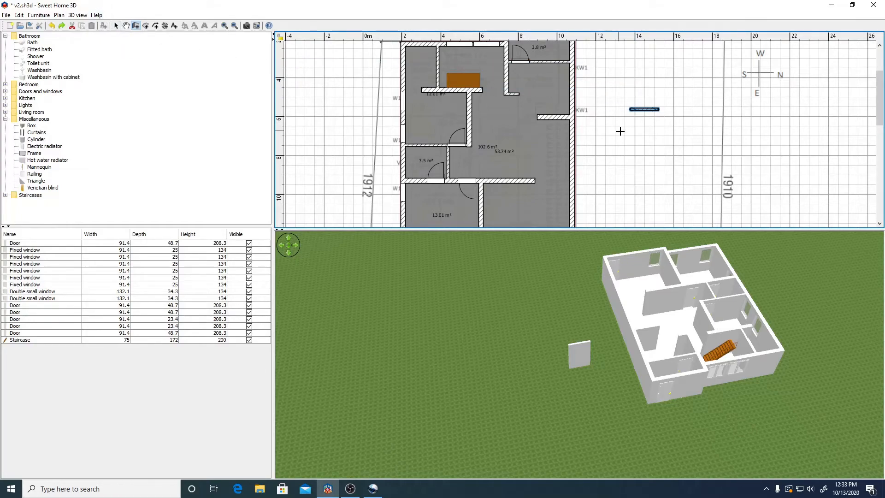
Export only the selected free-standing wall to OBJ format with the file name landing-space.
click(77, 15)
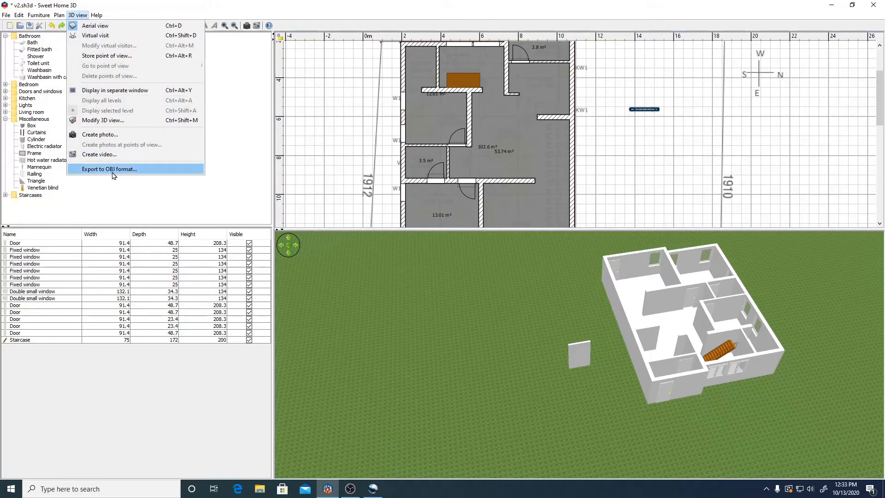
click(113, 170)
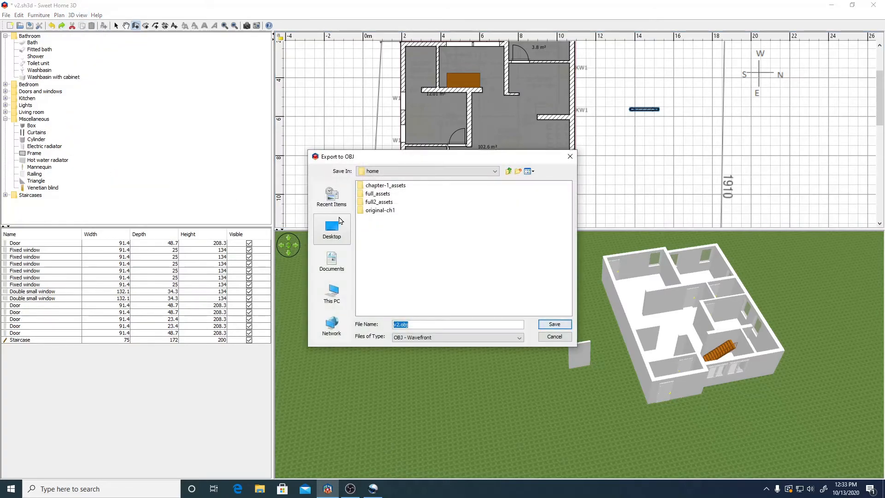
click(409, 323)
drag(418, 325, 392, 317)
text(landing)
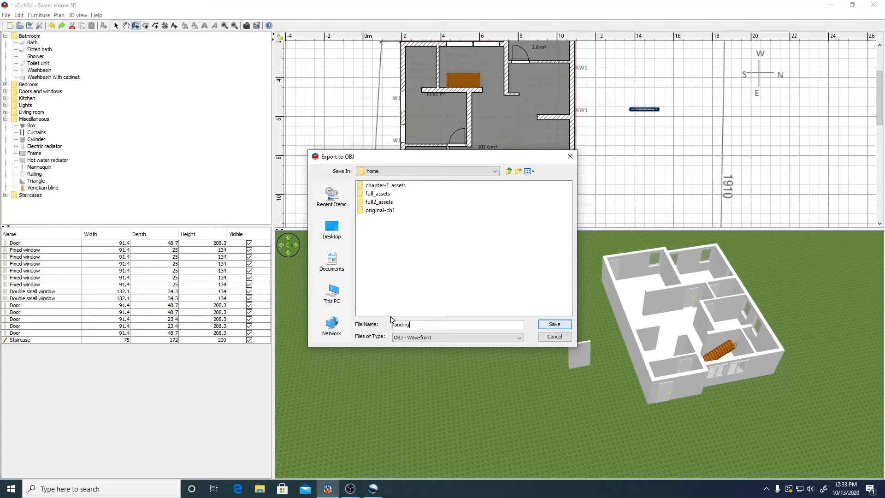
text(-space)
click(553, 324)
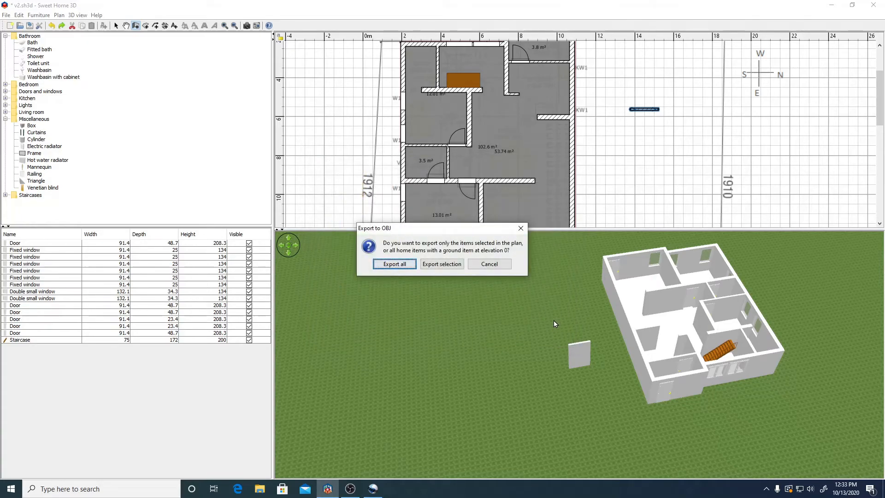
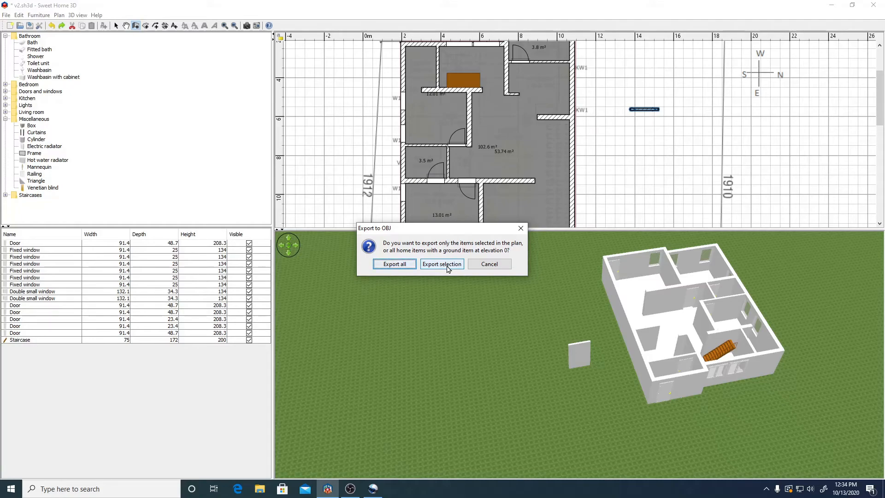
click(447, 267)
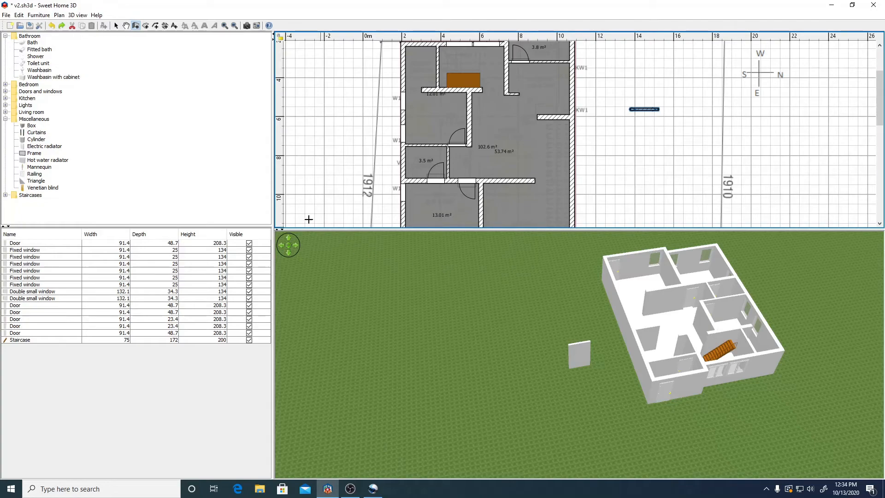
Start a furniture import for the Miscellaneous category and choose the landing-space model from the dev/home folder.
click(41, 120)
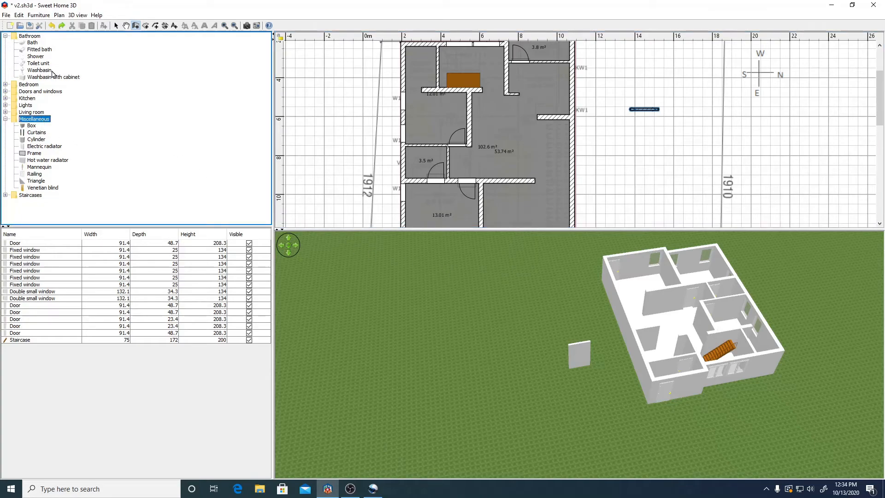
click(72, 16)
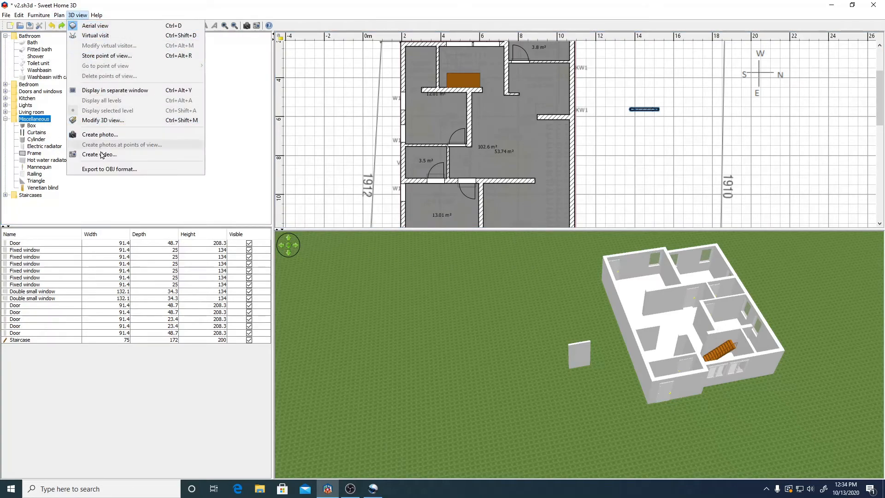
right_click(44, 119)
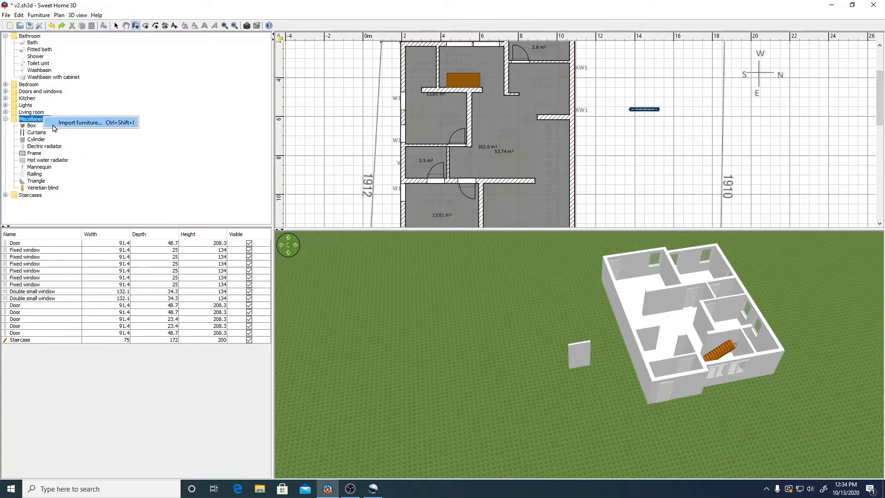
click(76, 122)
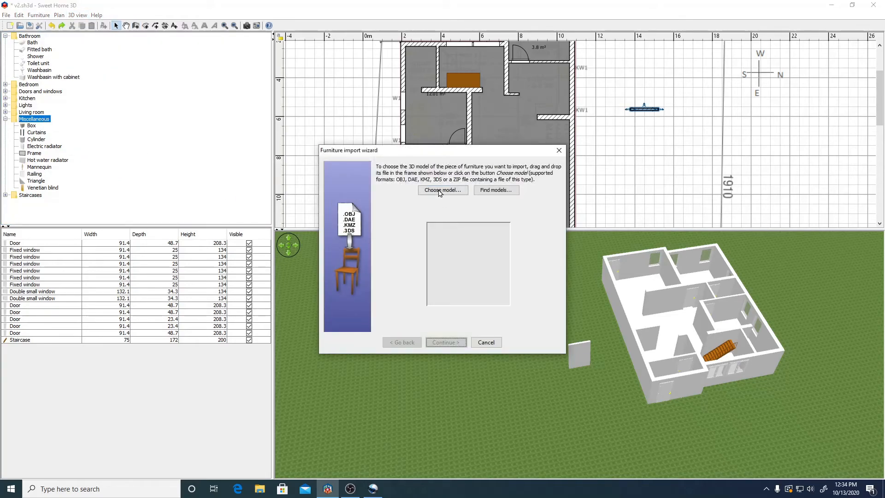
click(439, 191)
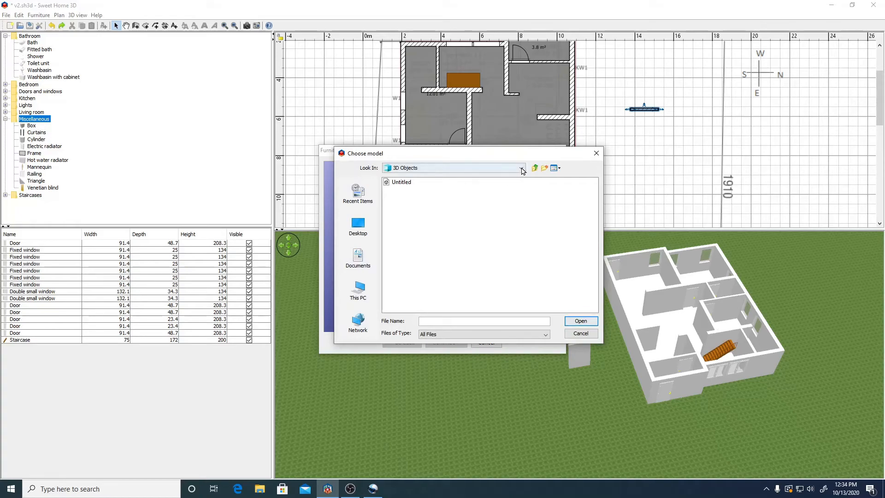
click(522, 170)
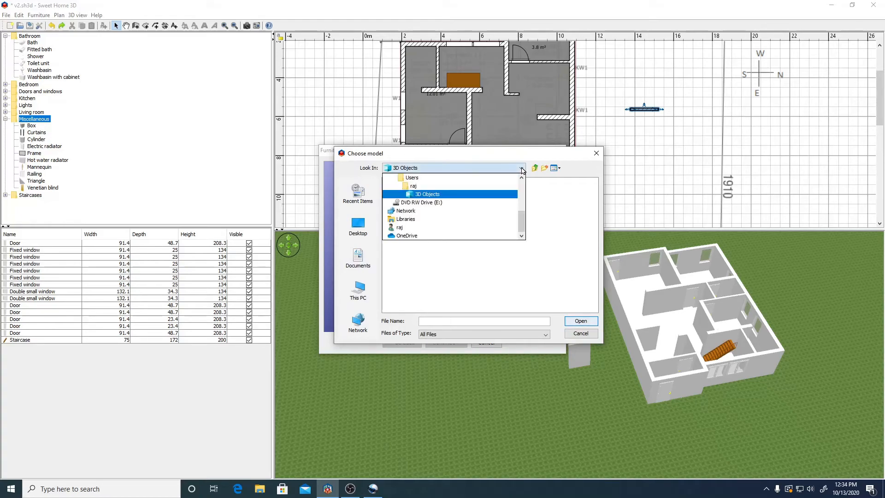
click(423, 187)
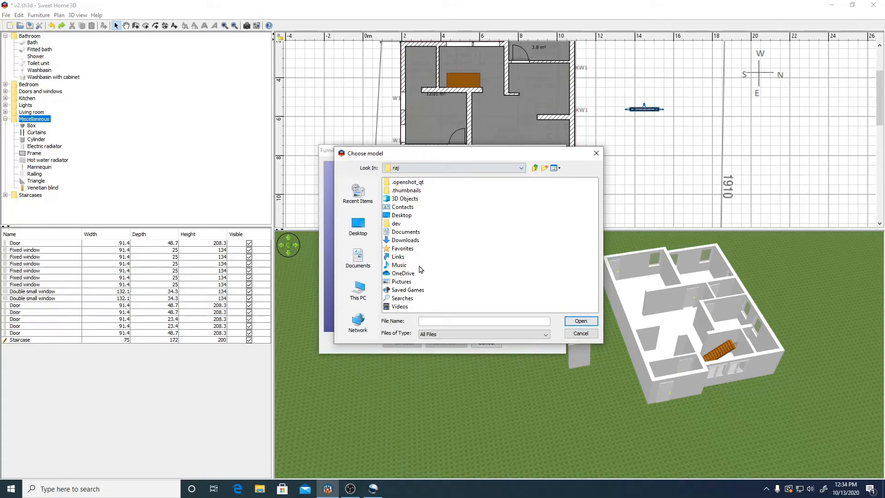
double_click(396, 223)
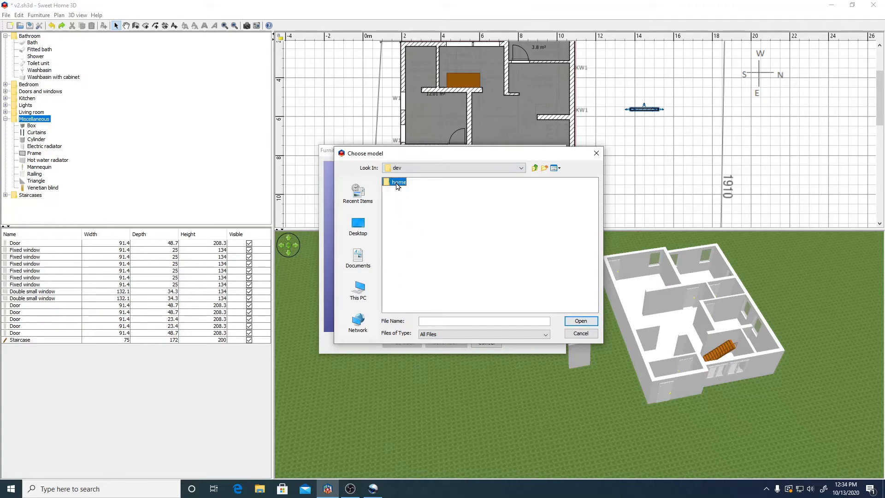
double_click(398, 183)
double_click(418, 306)
Keep the model's default orientation, assign landing-space to the Miscellaneous category and finish the import.
click(446, 342)
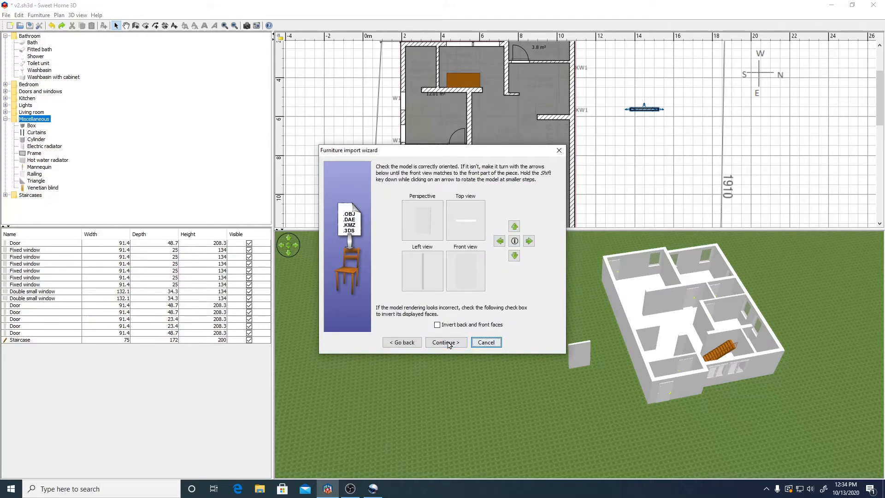
click(446, 342)
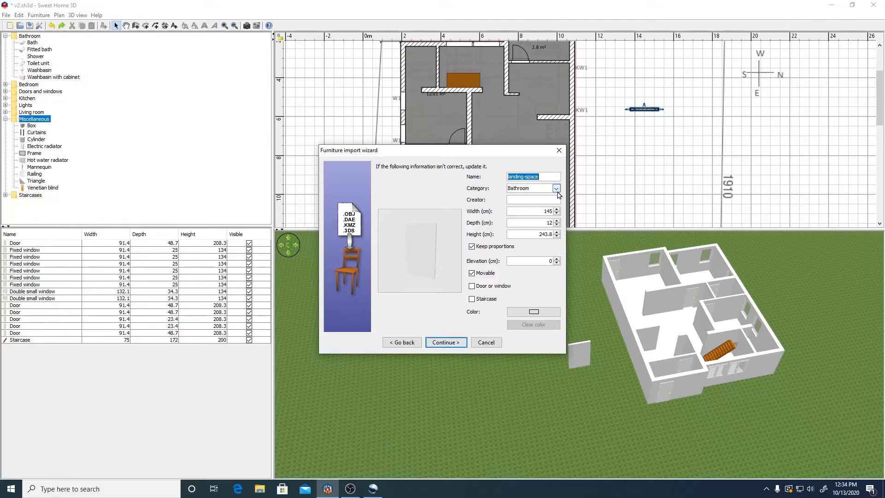
click(557, 189)
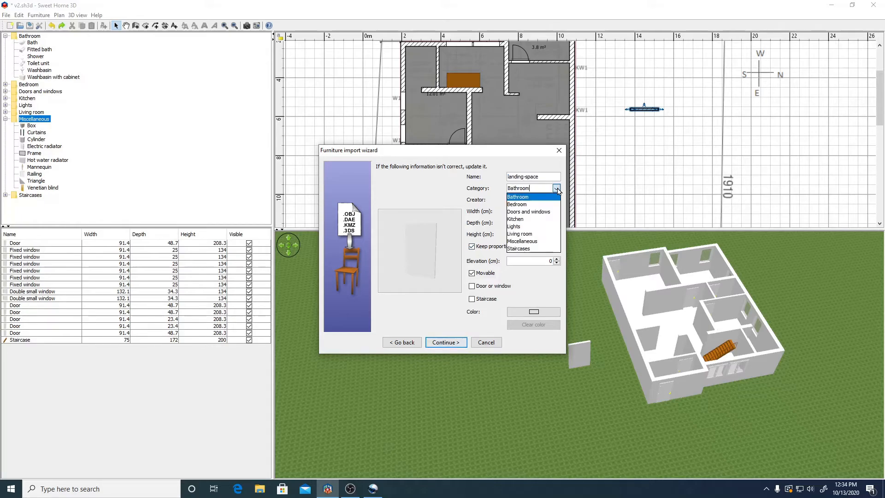
click(530, 243)
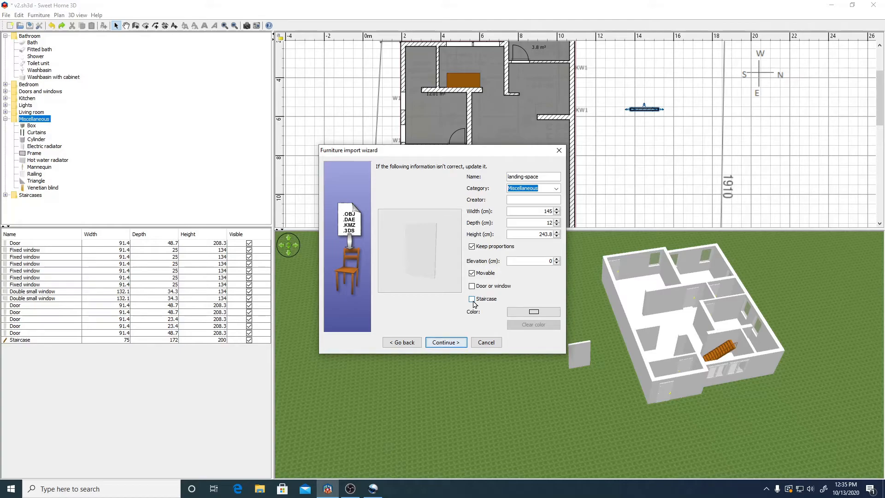
click(455, 344)
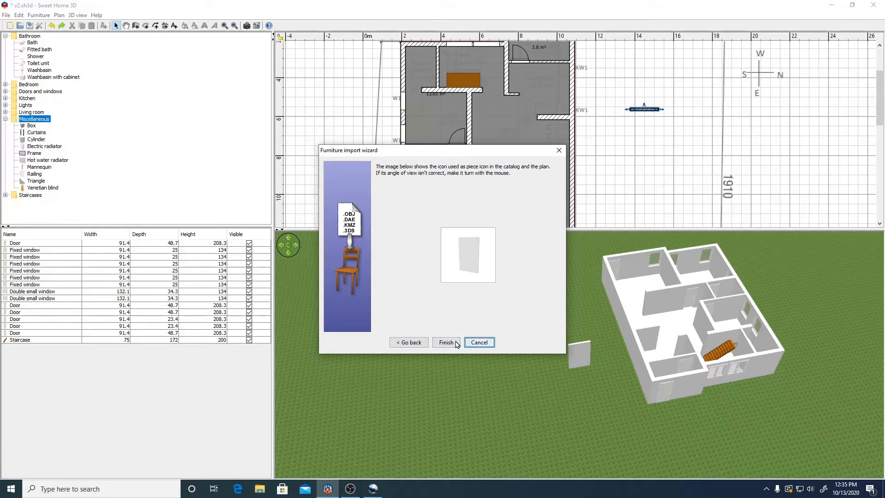
click(452, 343)
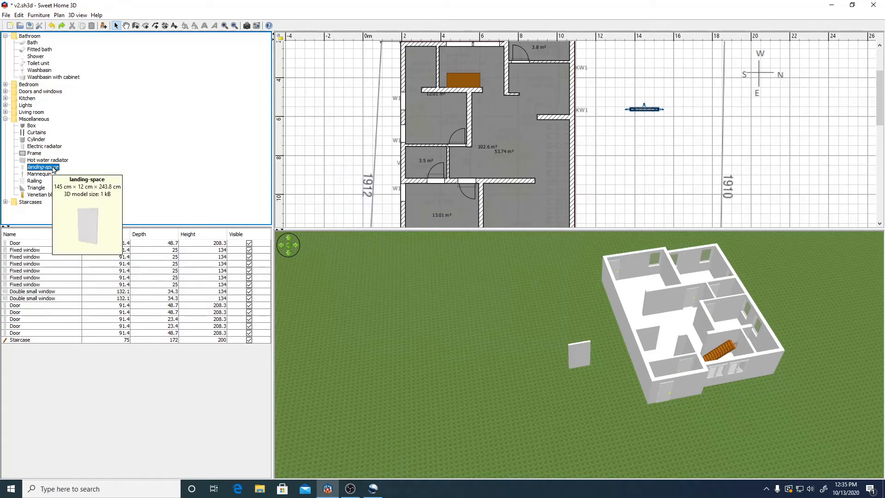
Place a landing-space piece in the plan just east of the free-standing wall, parallel to it.
drag(54, 169, 631, 131)
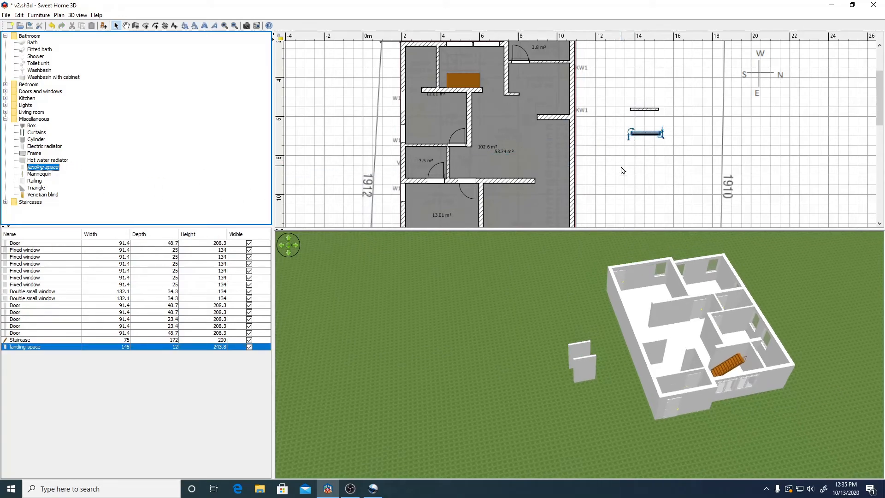
click(642, 110)
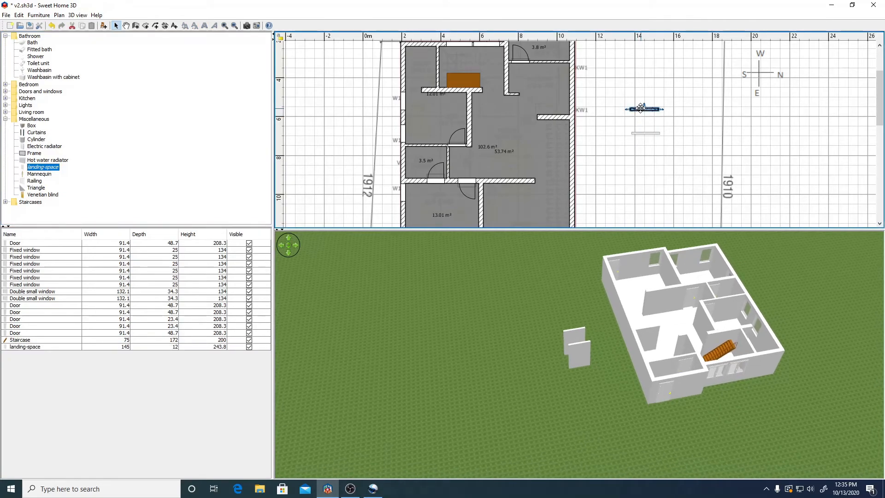
click(644, 132)
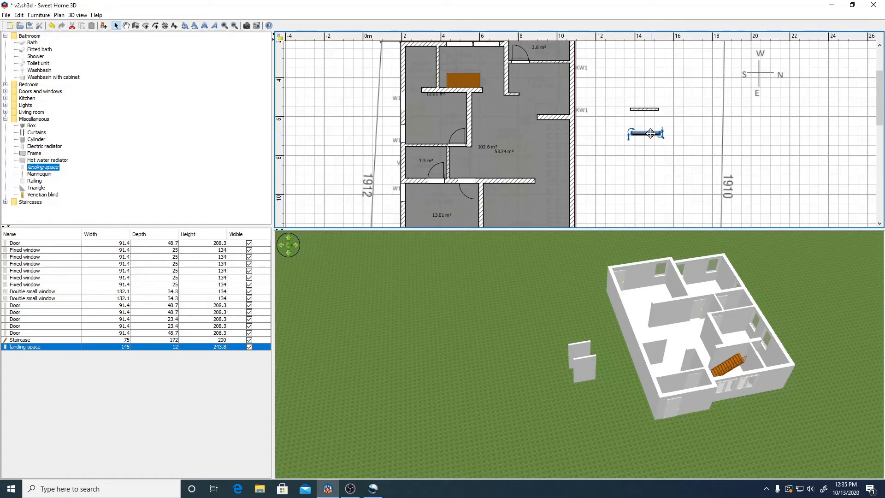
Lay the landing-space piece flat by rotating it 90° around its X axis, and check it in 3D.
double_click(650, 133)
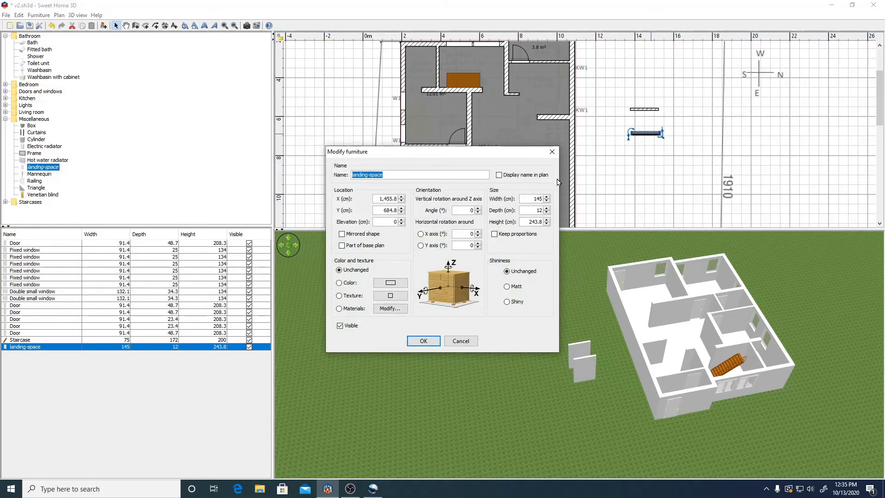
click(460, 233)
text(90)
click(424, 340)
drag(555, 344, 651, 323)
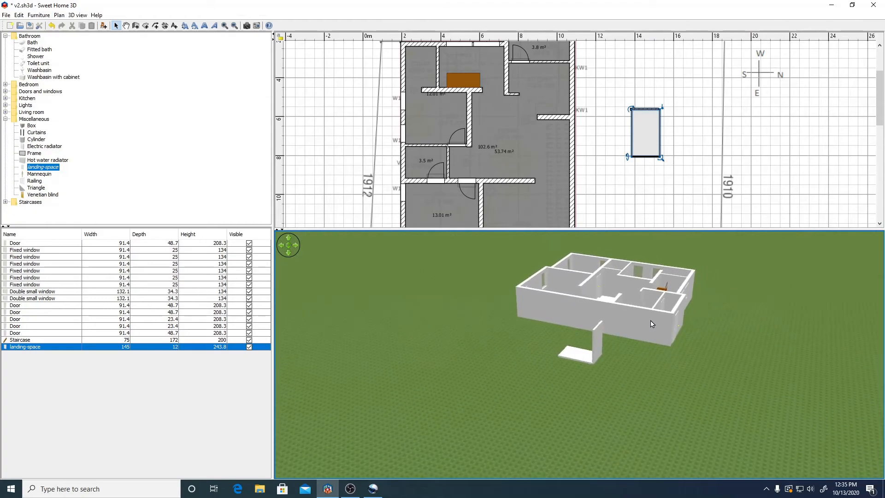
Move the flat landing-space piece clear of the free-standing wall and delete that wall.
drag(643, 144, 626, 158)
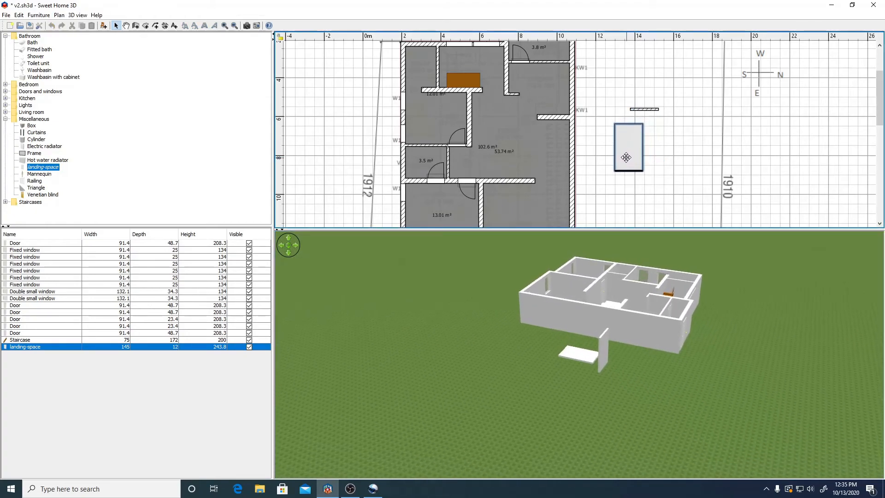
click(647, 110)
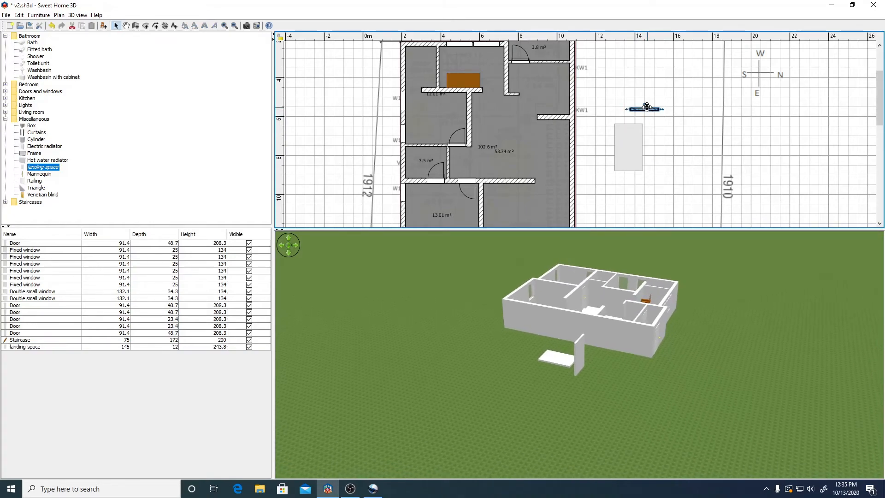
key(Delete)
Set the landing-space piece's elevation to 200 cm.
click(632, 143)
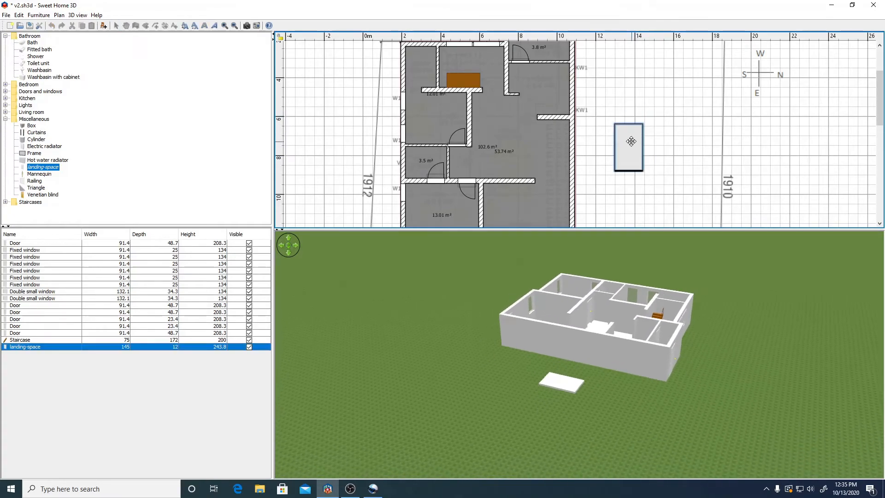
double_click(631, 157)
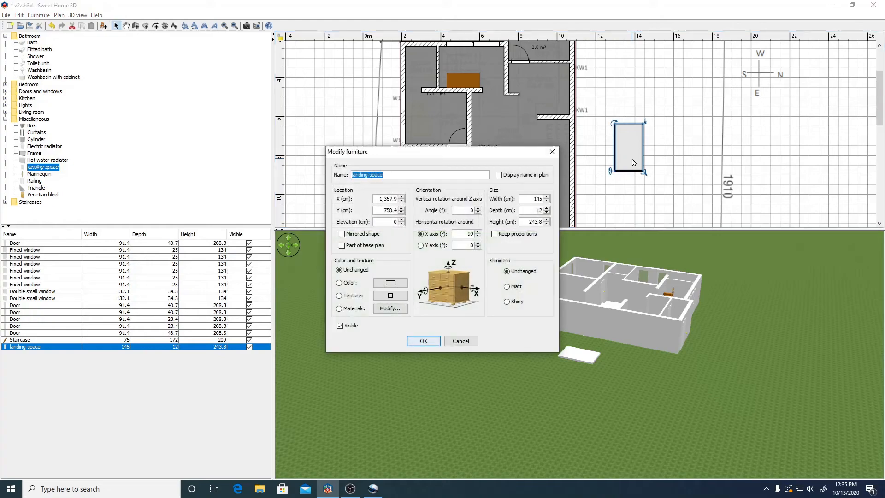
double_click(382, 222)
text(200)
click(437, 341)
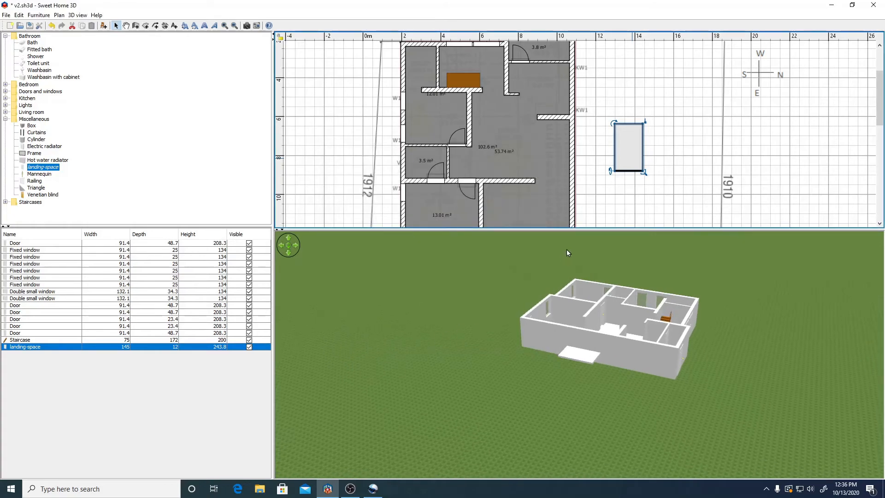
Move the landing-space piece against the south end of the staircase and shrink it to about 124 × 208.5 cm to fit between the walls.
drag(618, 144, 448, 72)
scroll(658, 169, up, 1)
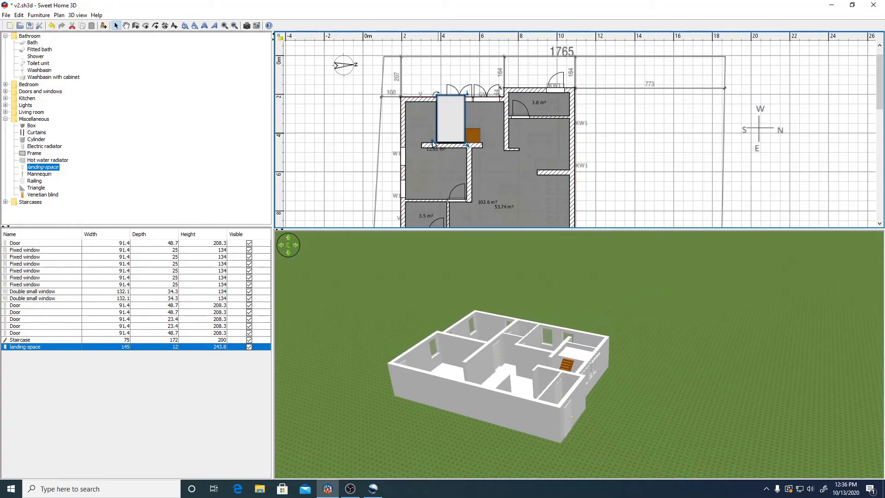
drag(465, 144, 454, 136)
click(456, 105)
click(461, 140)
drag(462, 143, 462, 144)
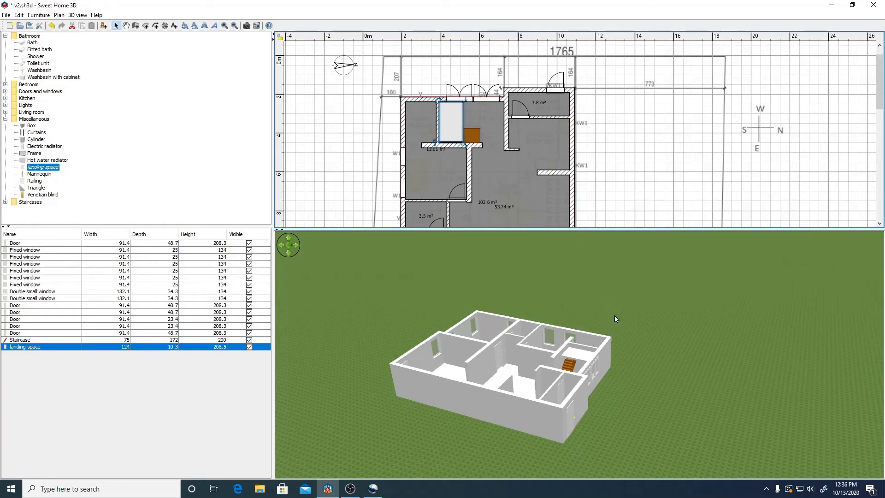
Switch the 3D view to a virtual visit and look at the staircase and landing from inside the house.
click(77, 15)
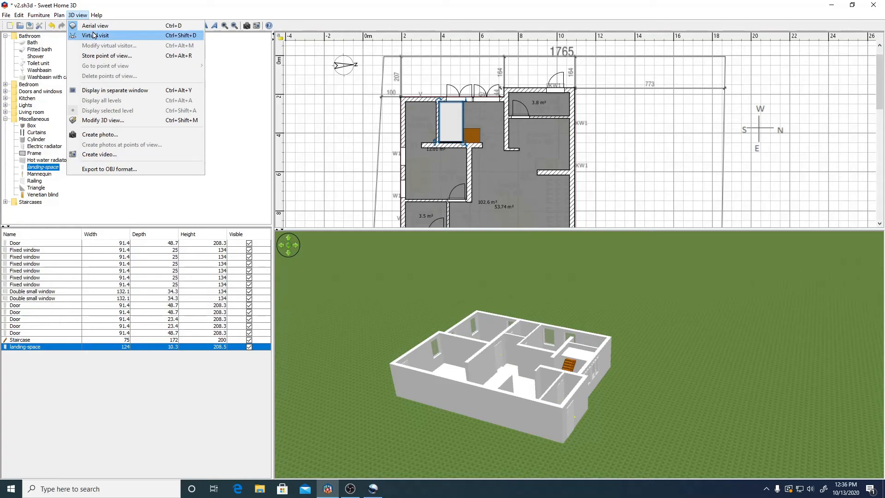
click(94, 36)
drag(551, 344, 526, 326)
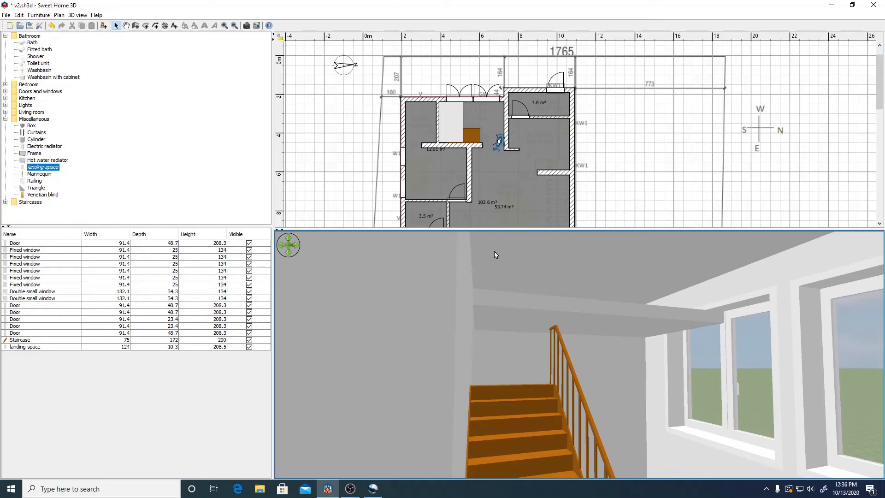
Check the staircase's height in its furniture properties without changing it.
click(448, 137)
click(475, 135)
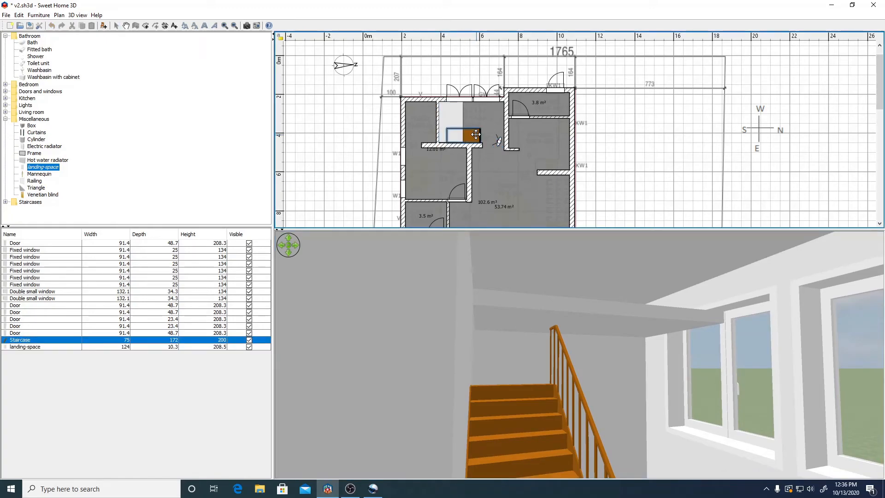
double_click(476, 134)
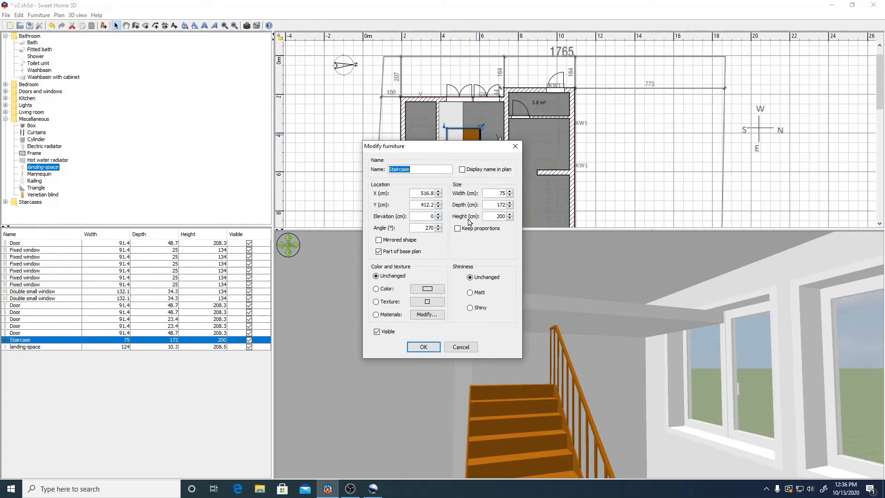
click(502, 217)
key(Return)
Lower the landing-space piece's elevation to below the top of the staircase and shrink it to about 122 × 205.1 cm.
click(448, 119)
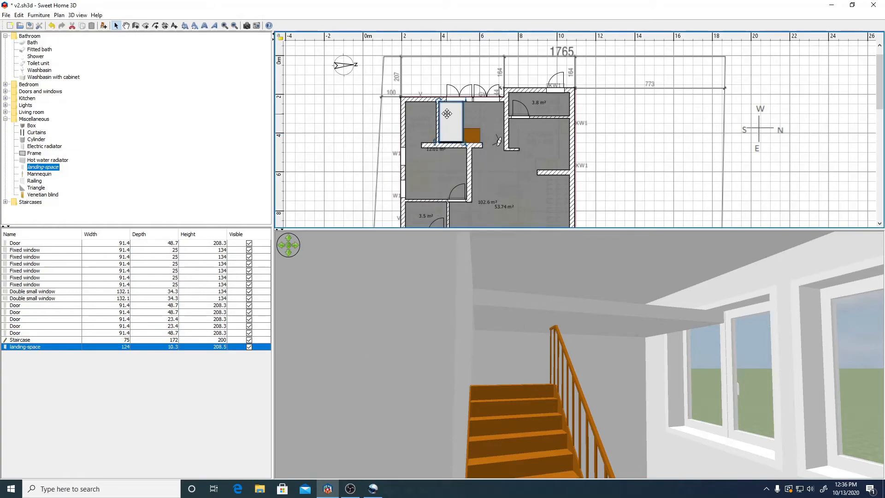
drag(463, 102, 463, 114)
drag(681, 412, 744, 429)
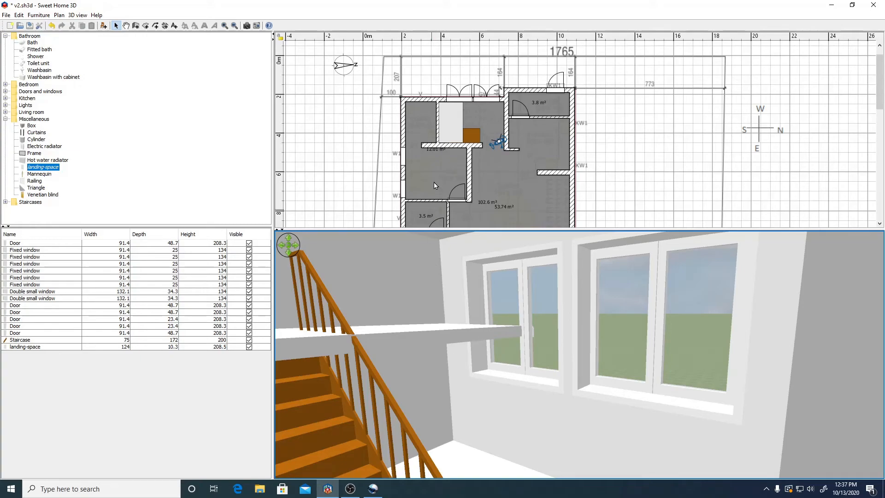
click(450, 122)
drag(464, 143, 454, 134)
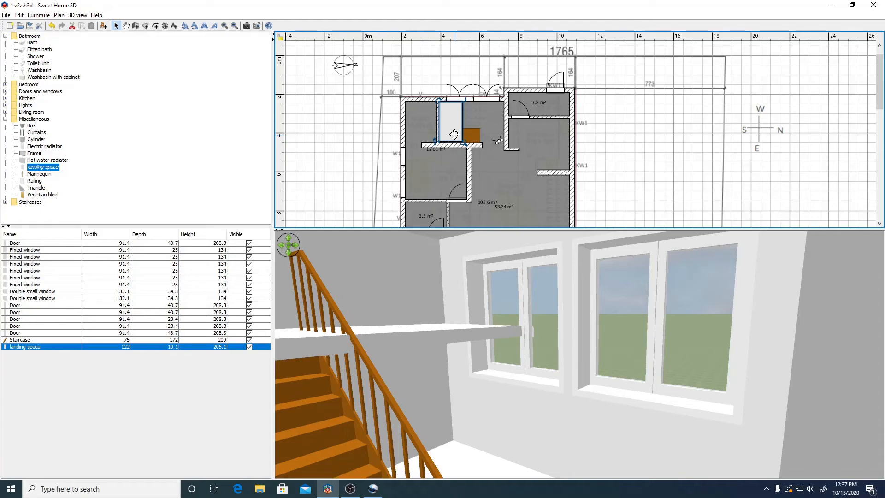
Duplicate the staircase, turn the copy to 90° and place it along the west wall against the landing's north edge.
click(471, 135)
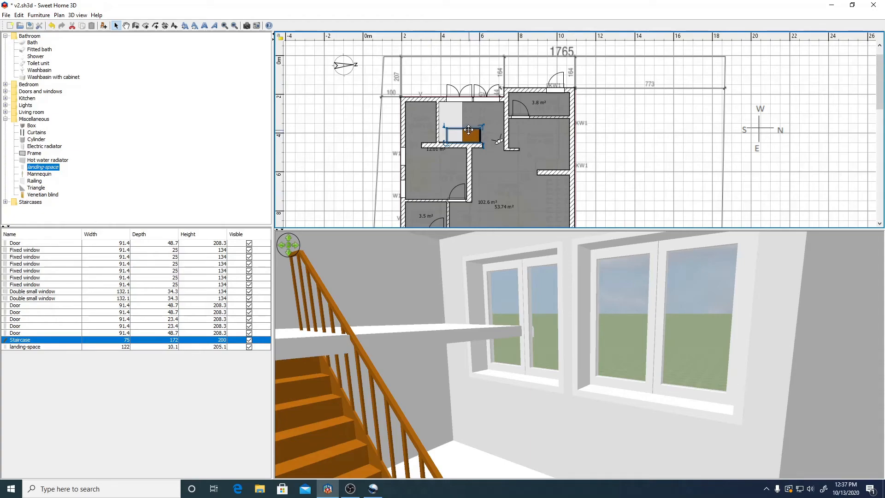
key(ctrl+c)
key(ctrl+v)
drag(469, 134, 464, 125)
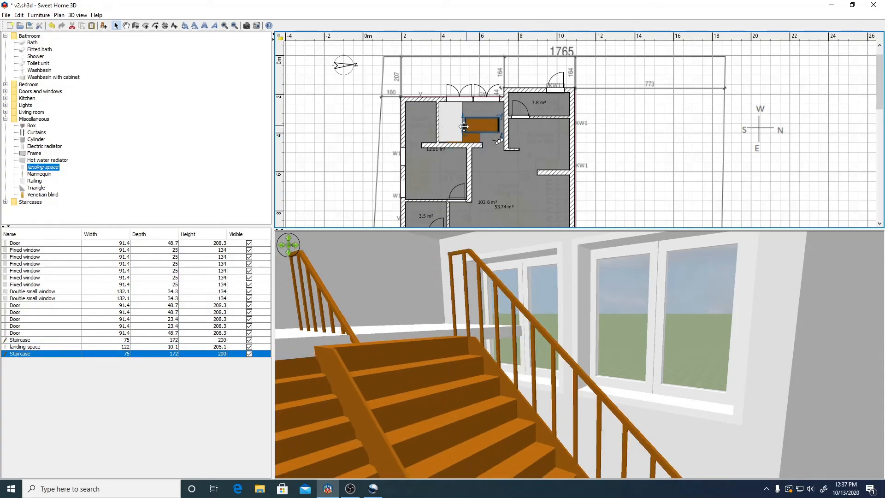
drag(466, 133, 497, 134)
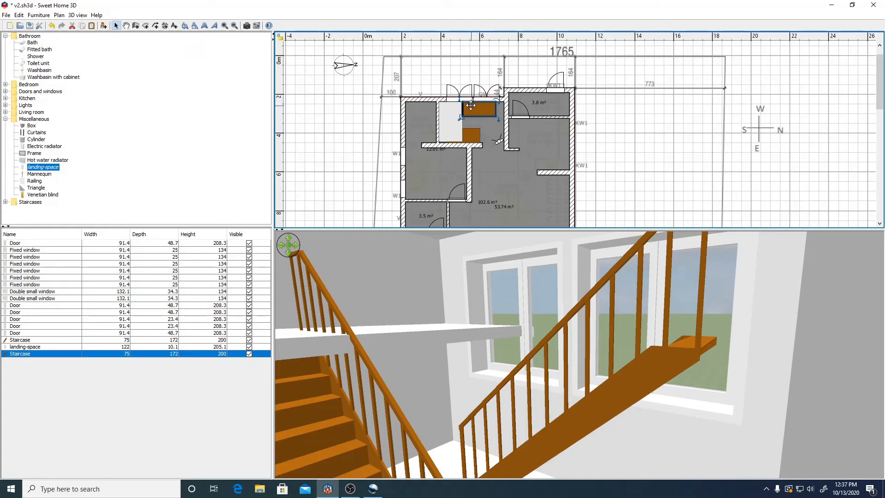
Set the duplicated staircase's elevation to 200 cm.
double_click(480, 109)
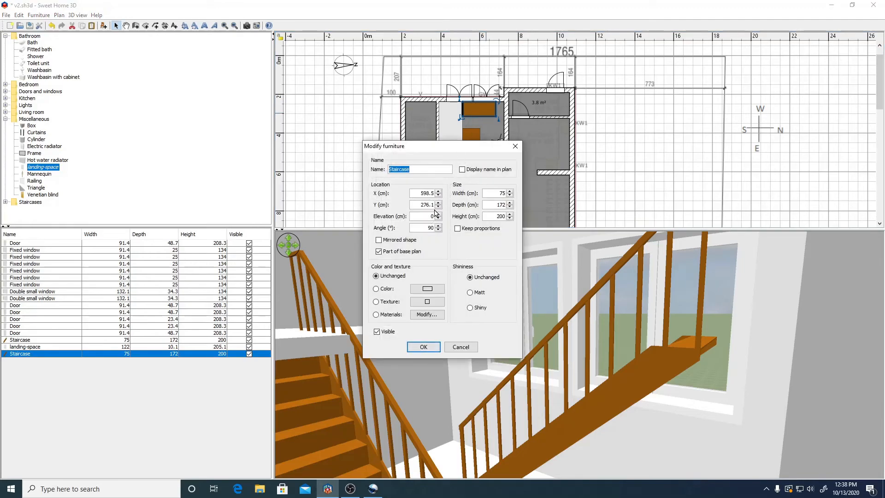
click(433, 216)
text(200)
click(424, 347)
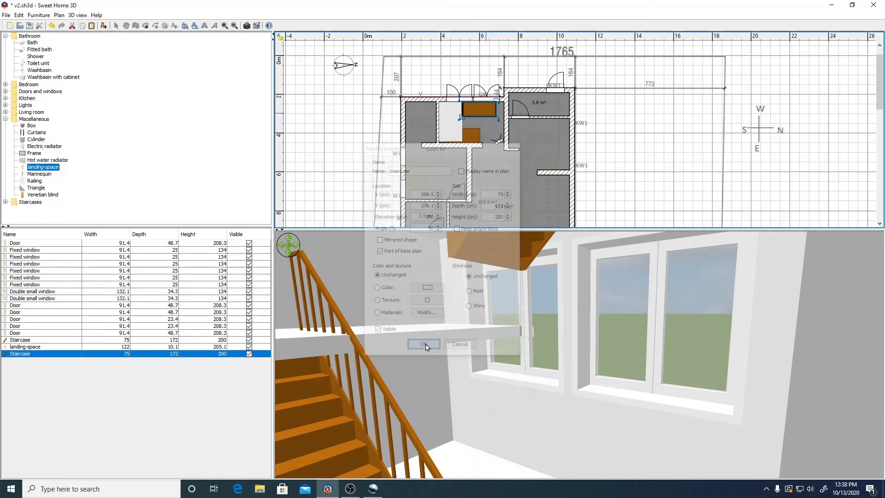
Set the duplicated staircase's elevation to 150 cm.
double_click(477, 107)
click(429, 217)
text(150)
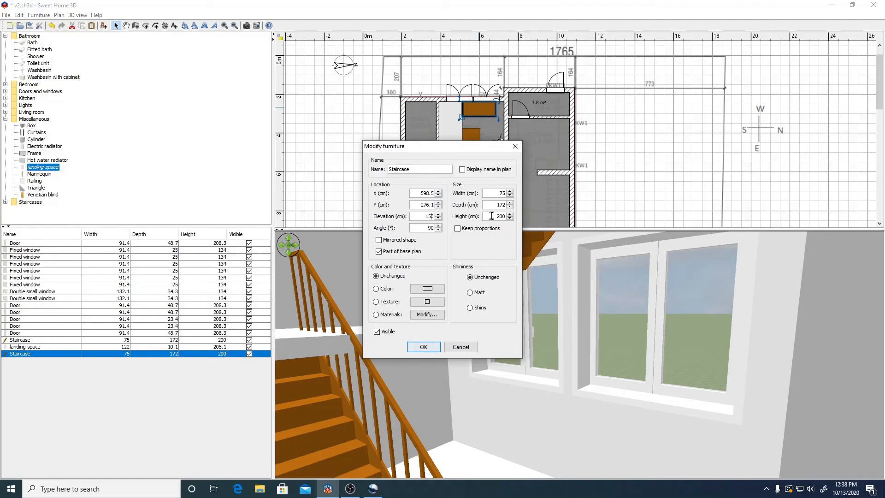
key(Return)
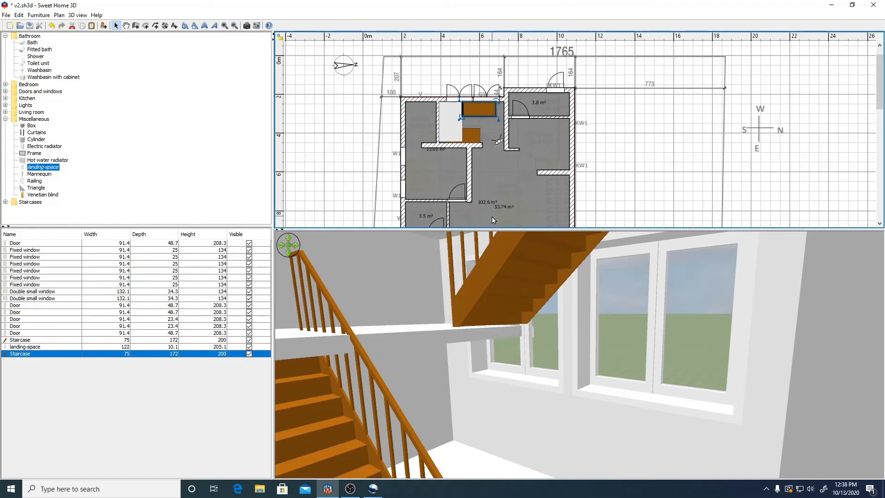
Nudge the landing-space piece slightly east to close the gap to the wall beside the lower flight.
drag(565, 304, 474, 312)
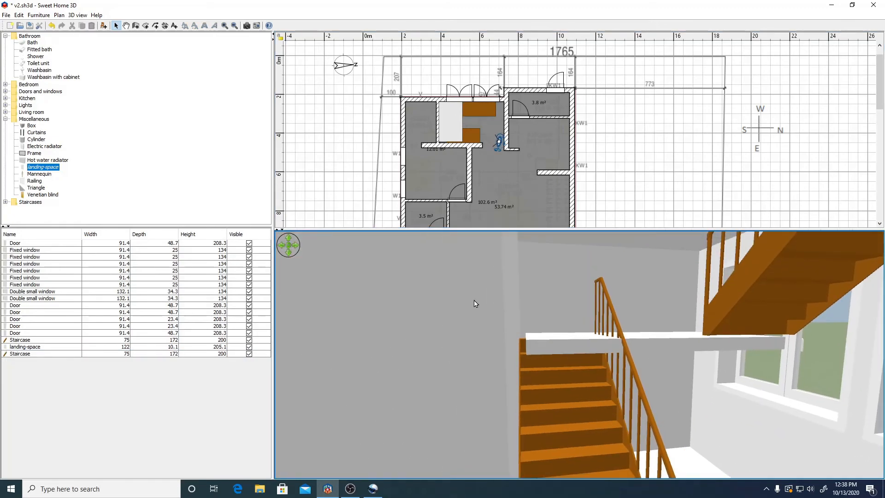
click(450, 131)
drag(450, 131, 450, 132)
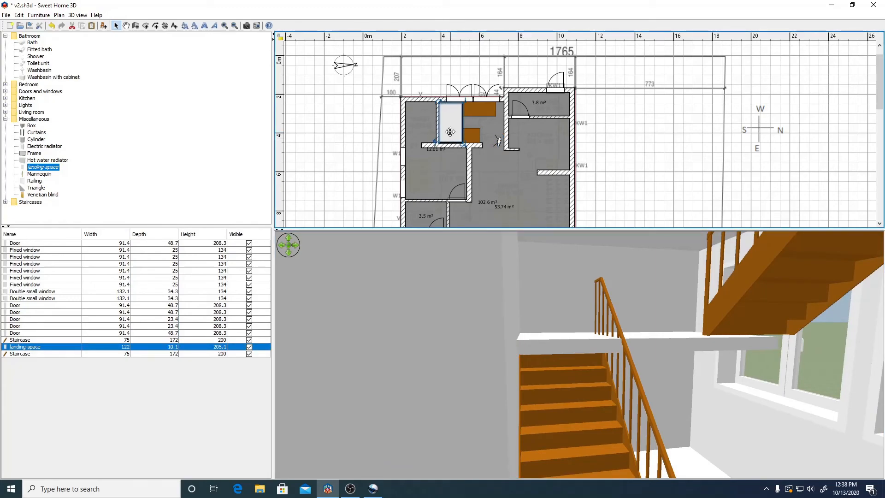
Try shifting the southern double small window north along the west wall, clear of the landing, and check it in 3D.
click(460, 96)
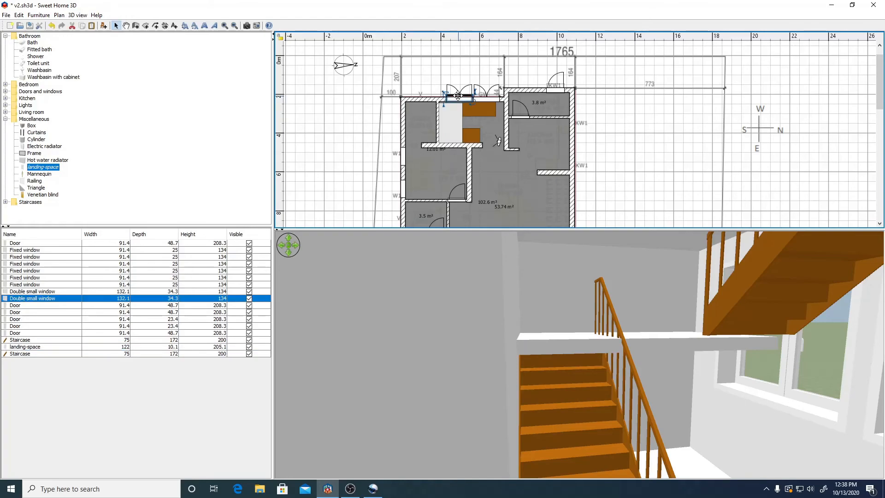
drag(460, 96, 474, 96)
drag(661, 364, 764, 350)
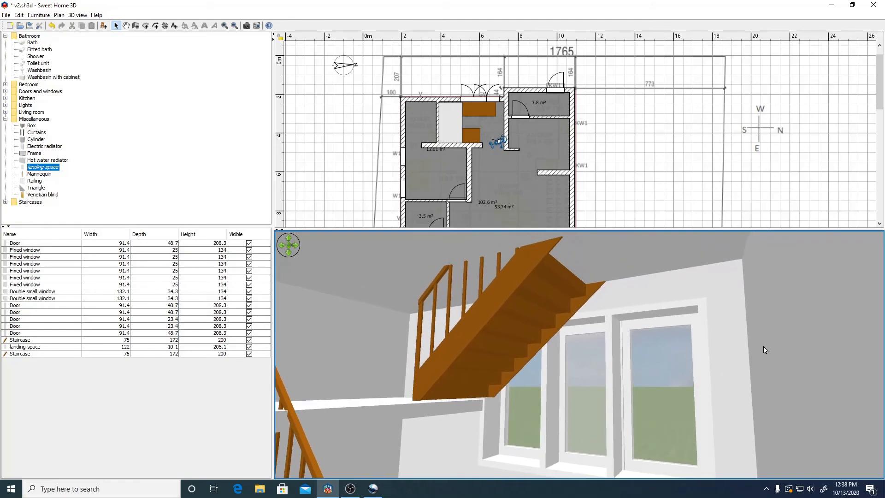
Delete the southern double small window on the west wall and check both flights and the landing in 3D.
click(464, 96)
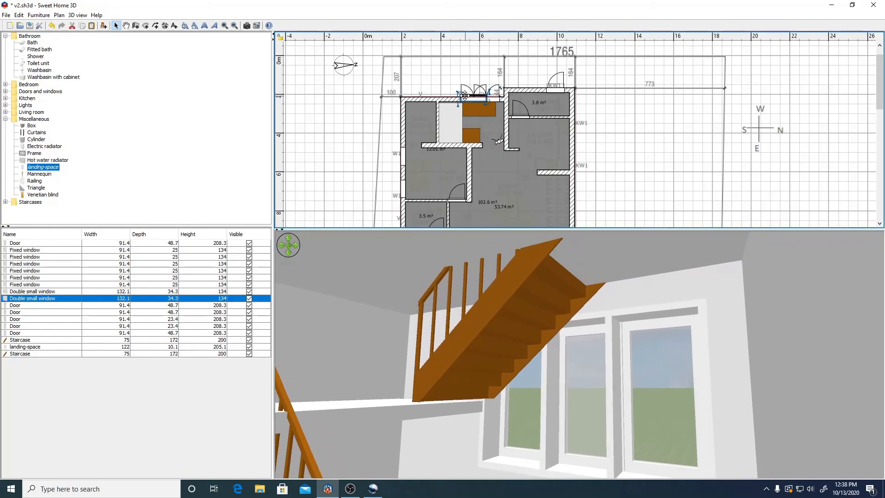
key(Delete)
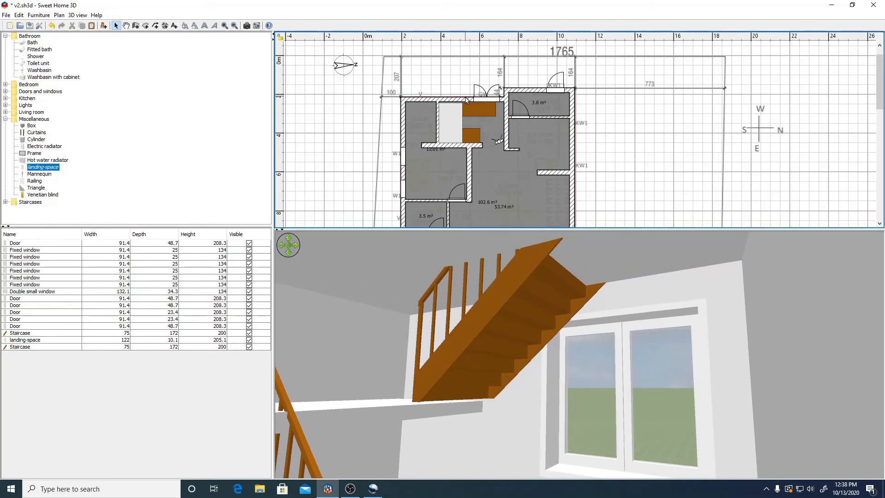
drag(526, 395, 481, 378)
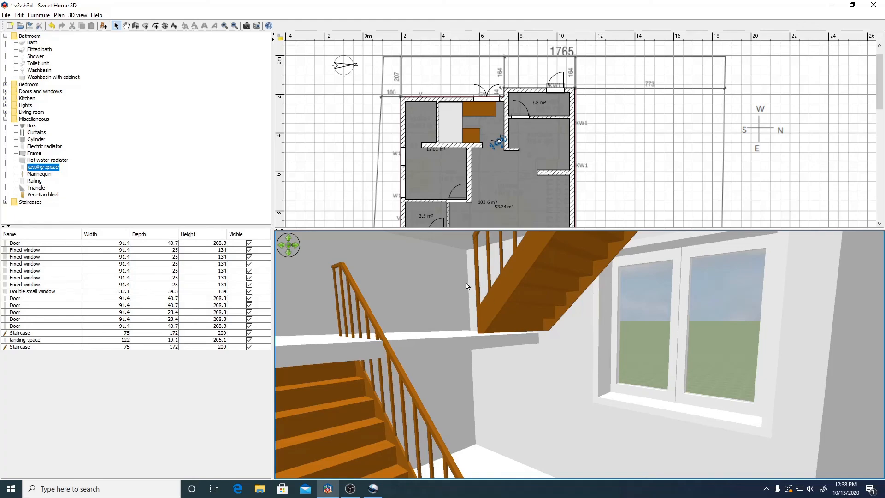
drag(556, 332, 515, 301)
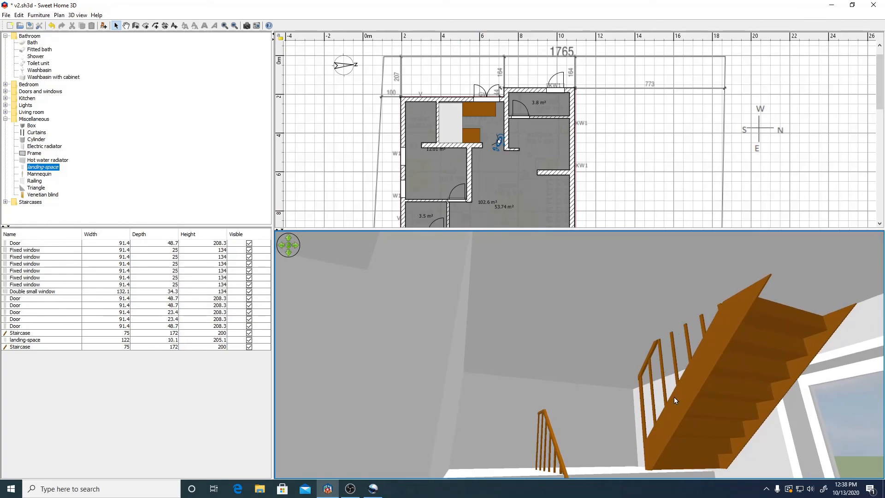
Select the whole house in the plan and set the top color of all its walls to the recently used pale pink.
drag(638, 300, 395, 413)
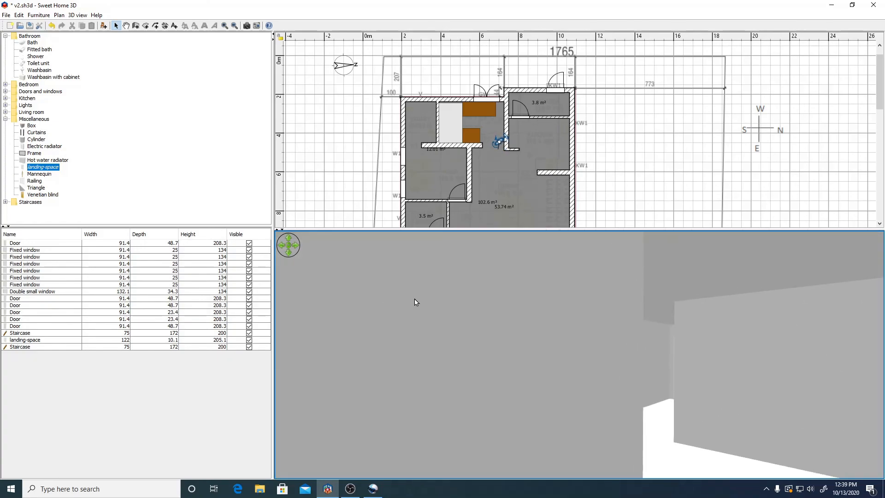
scroll(418, 184, down, 1)
scroll(418, 183, up, 1)
ctrl+scroll(656, 154, down, 2)
scroll(655, 154, down, 2)
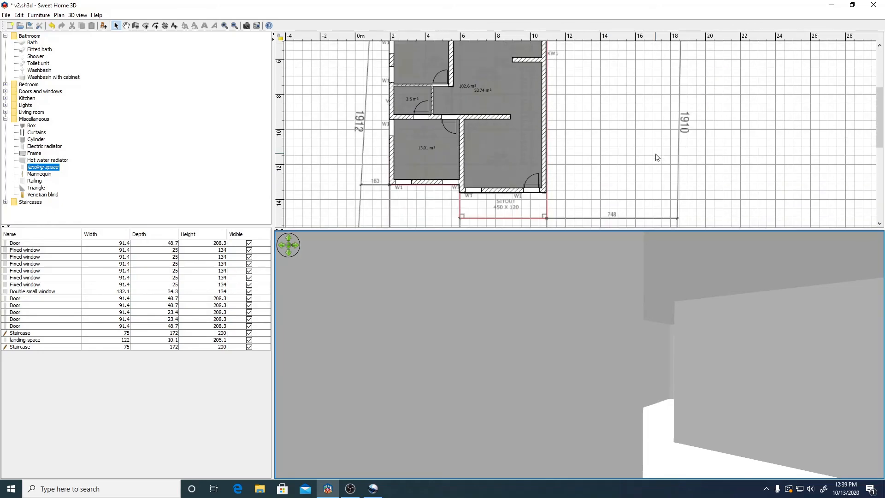
ctrl+scroll(655, 153, down, 1)
scroll(655, 154, up, 1)
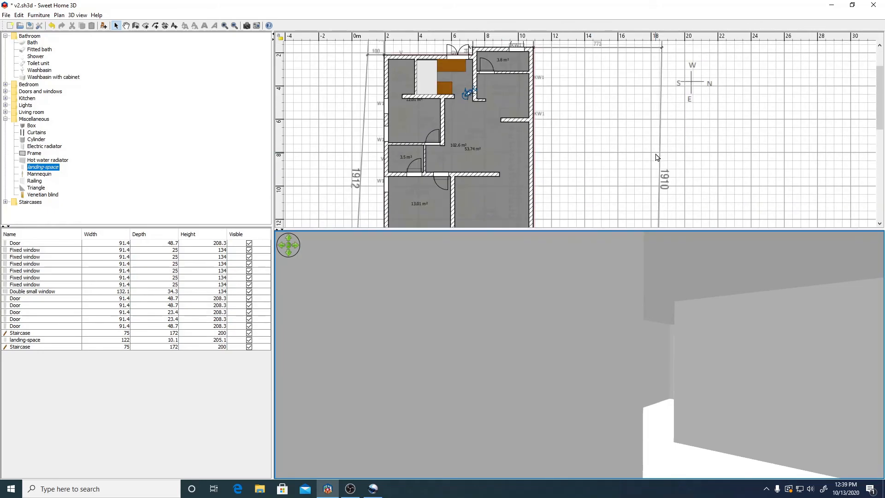
scroll(657, 157, up, 1)
drag(355, 83, 572, 168)
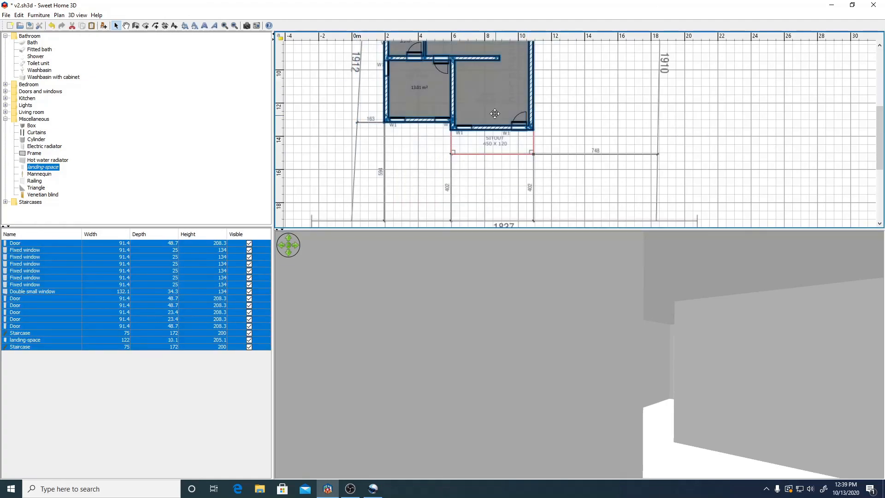
right_click(494, 114)
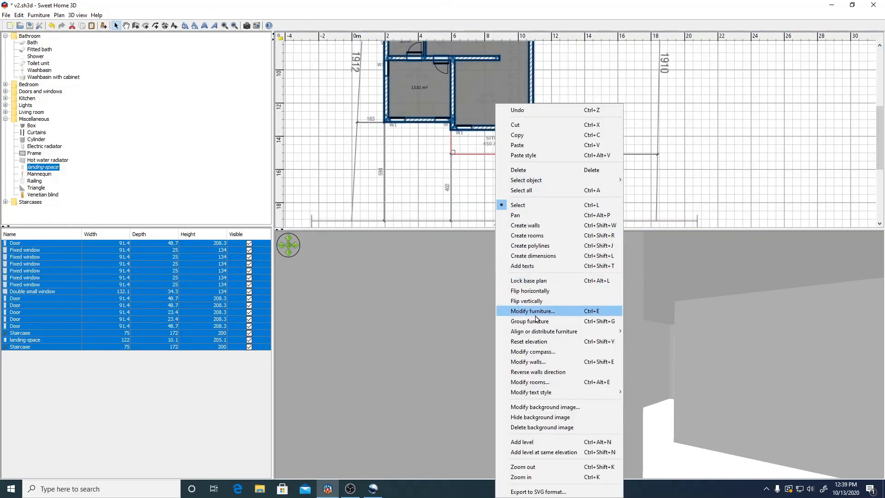
click(530, 362)
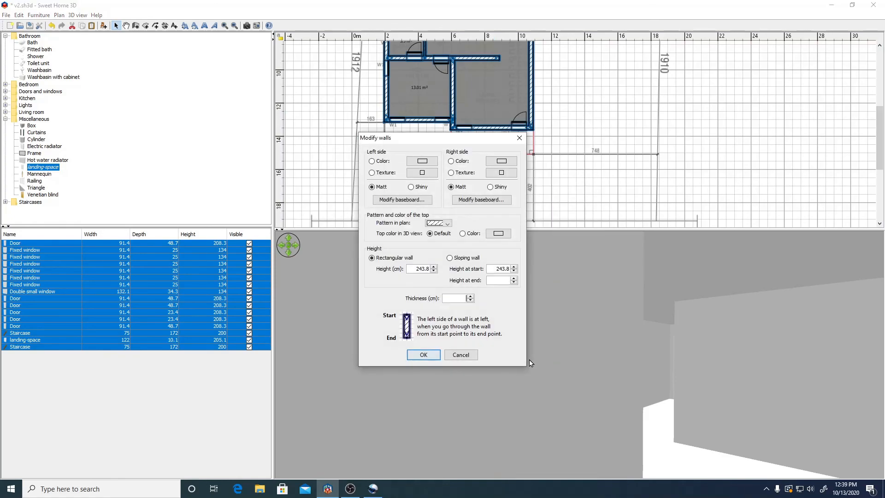
click(502, 236)
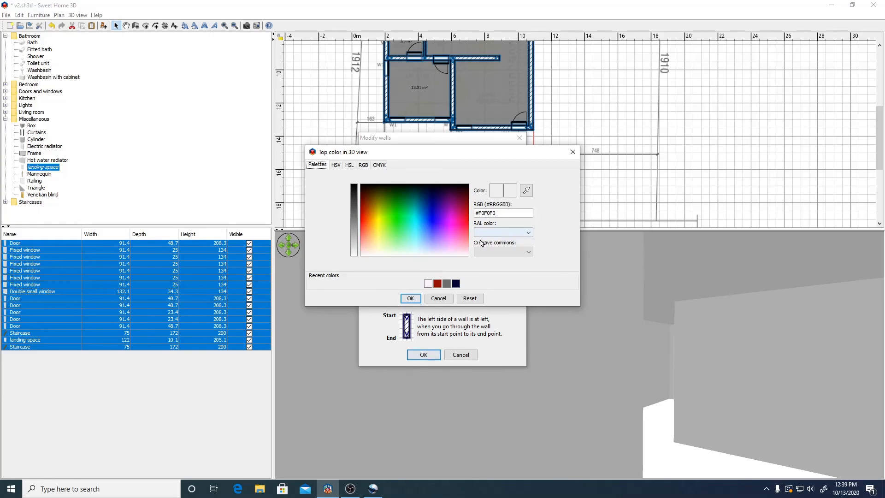
click(429, 283)
click(408, 299)
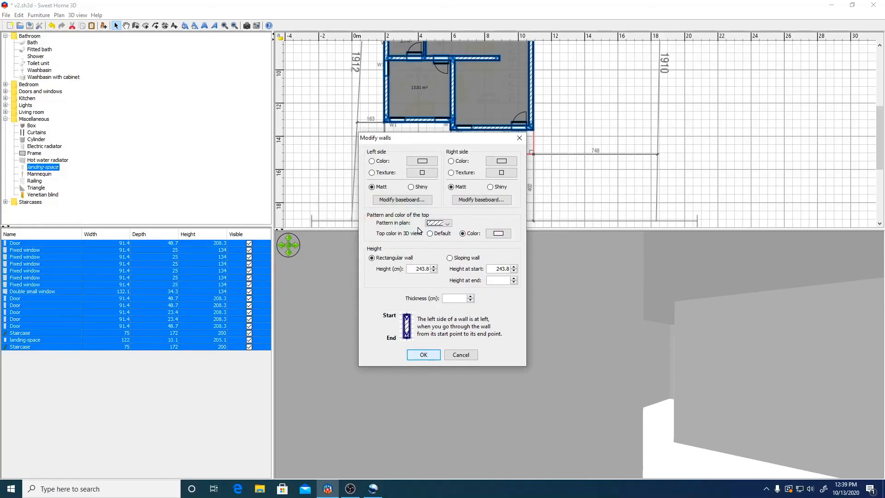
Color the left and right sides of all the walls pale pink #FEF2FF and apply the wall changes.
click(422, 162)
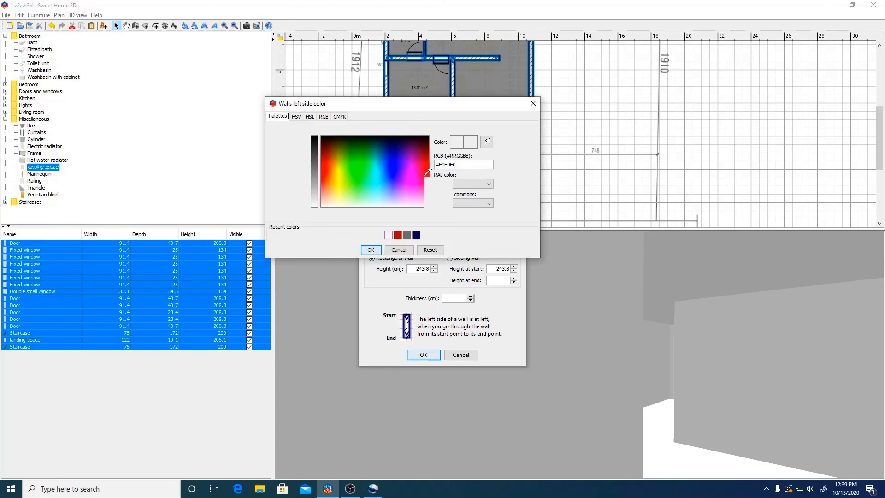
click(388, 235)
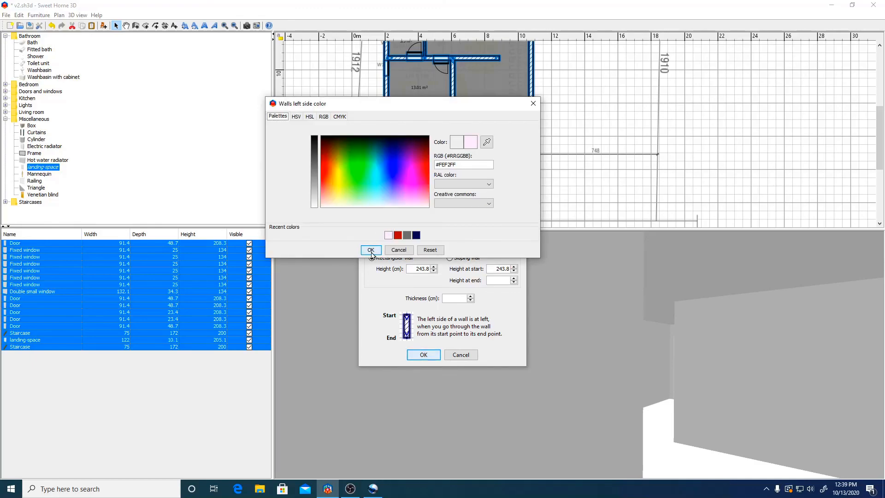
click(371, 251)
click(500, 161)
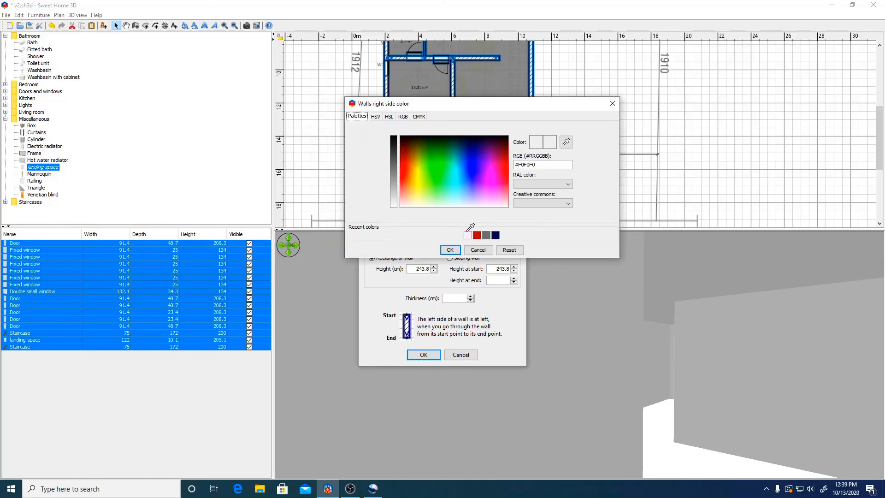
click(451, 249)
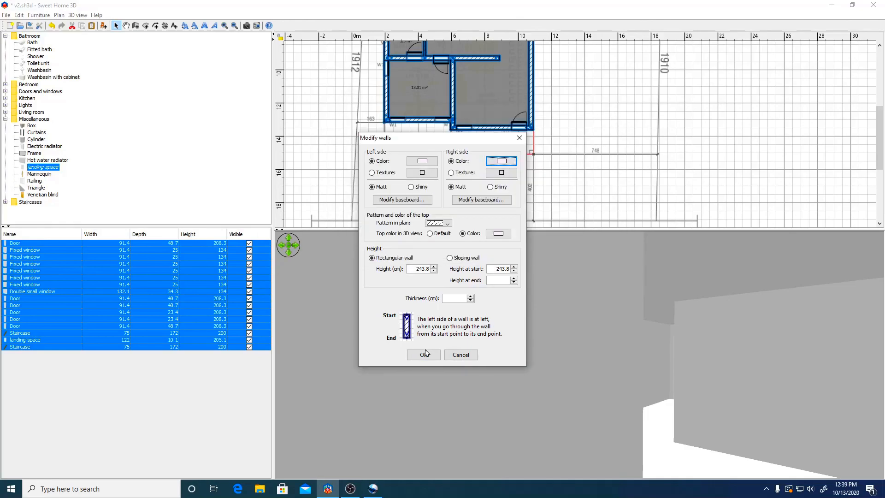
click(423, 354)
Move and turn the virtual visitor through the rooms to examine the recolored walls and the doors.
drag(508, 371, 644, 401)
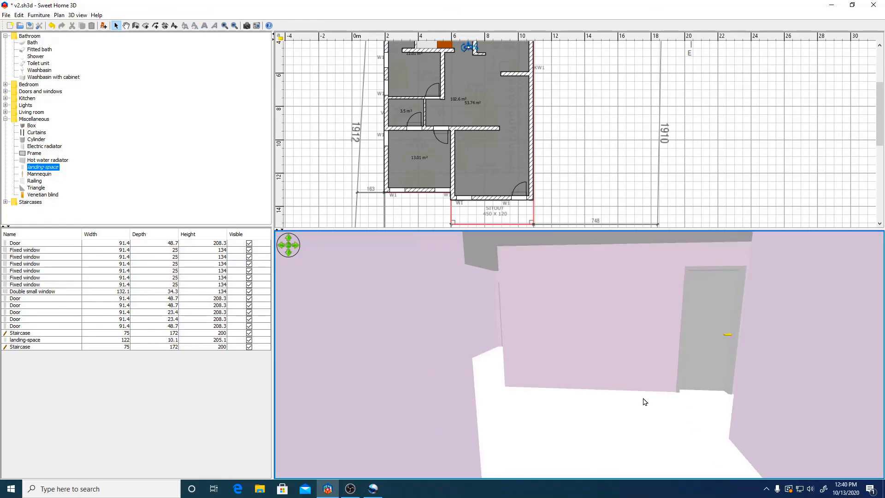
scroll(483, 135, up, 3)
drag(468, 103, 467, 101)
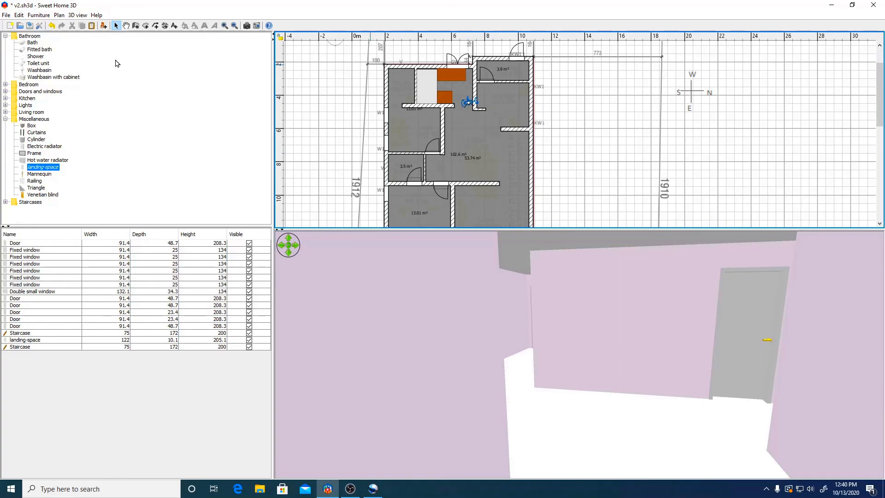
drag(468, 102, 468, 103)
mouse_move(466, 103)
mouse_down()
mouse_move(461, 115)
mouse_move(530, 148)
mouse_move(519, 191)
mouse_up()
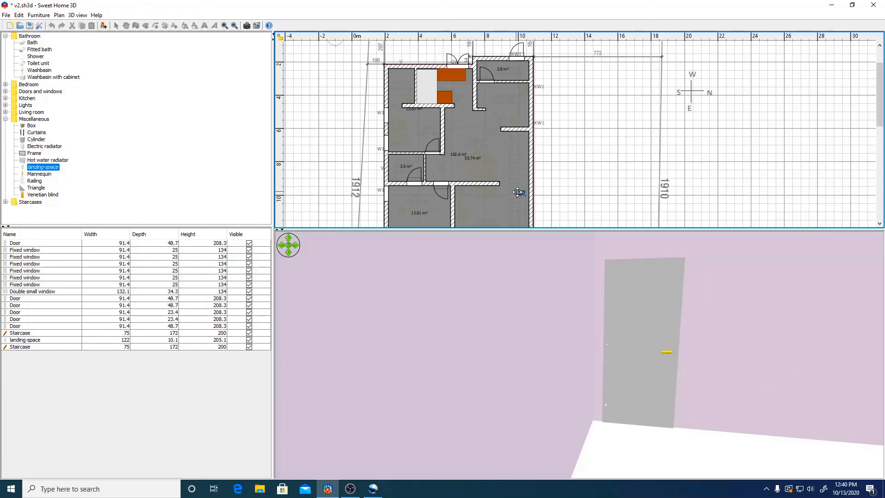
mouse_move(518, 192)
mouse_down()
mouse_move(412, 199)
mouse_move(421, 159)
mouse_up()
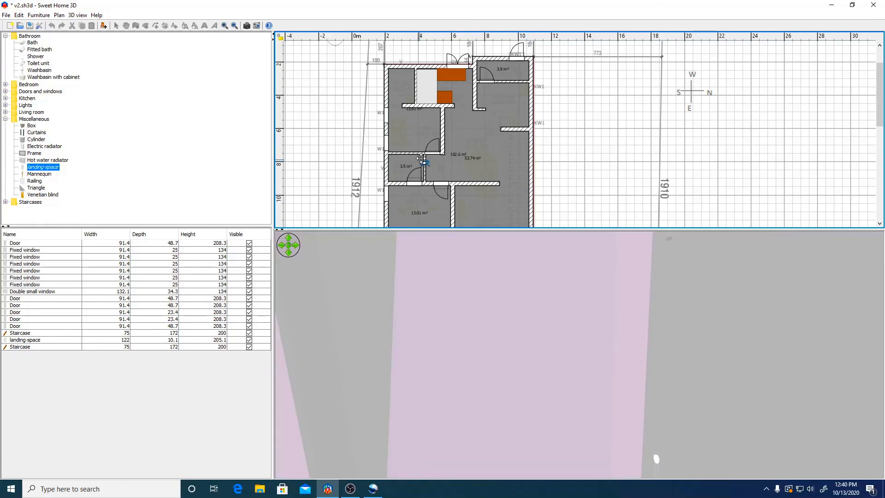
mouse_move(422, 159)
mouse_down()
mouse_move(469, 97)
mouse_move(483, 122)
mouse_up()
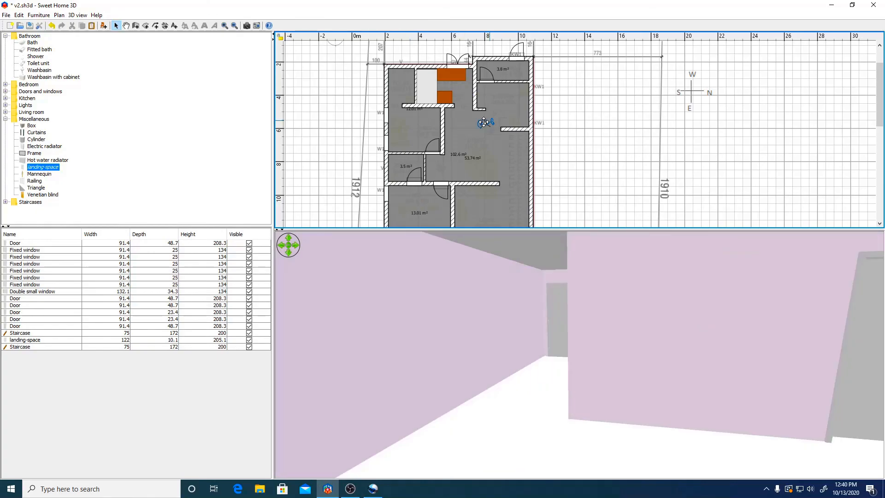
mouse_move(484, 122)
mouse_down()
mouse_move(481, 105)
mouse_move(481, 113)
mouse_up()
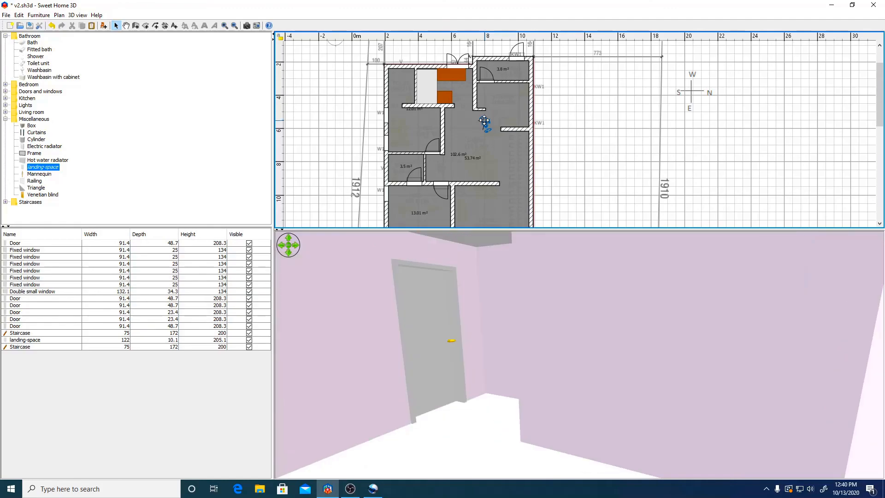